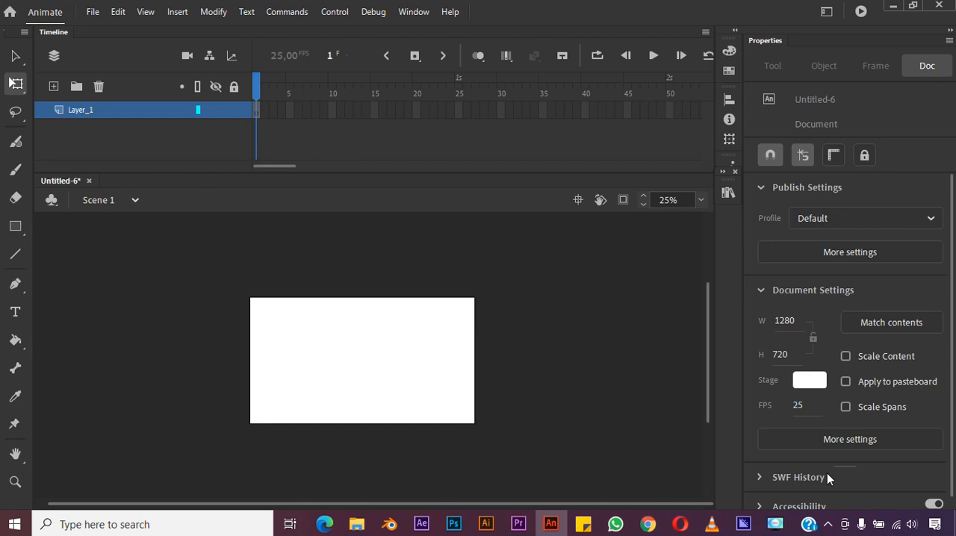
- Draw a blue rectangle with a black stroke, about 418 by 302 px, near the middle of the stage
left_click(701, 201)
left_click(717, 218)
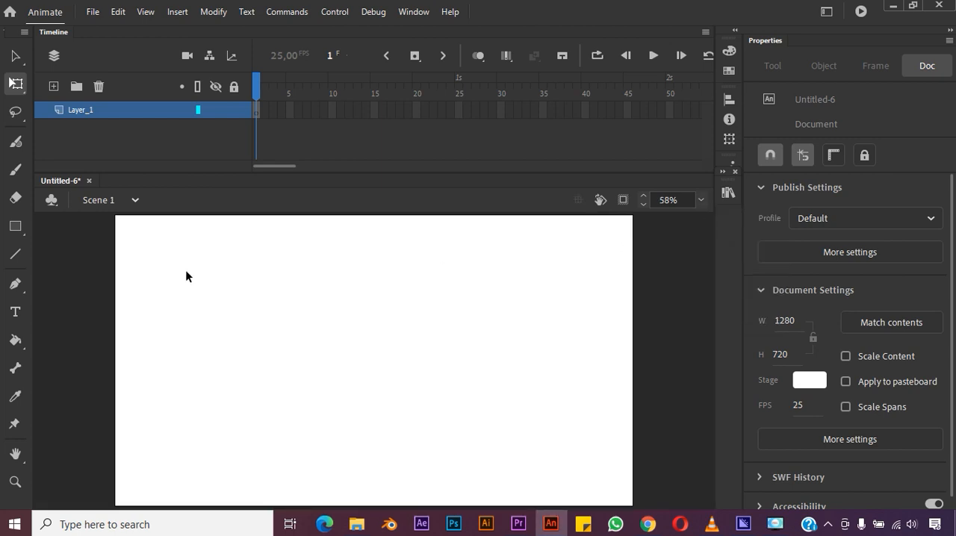
left_click(15, 227)
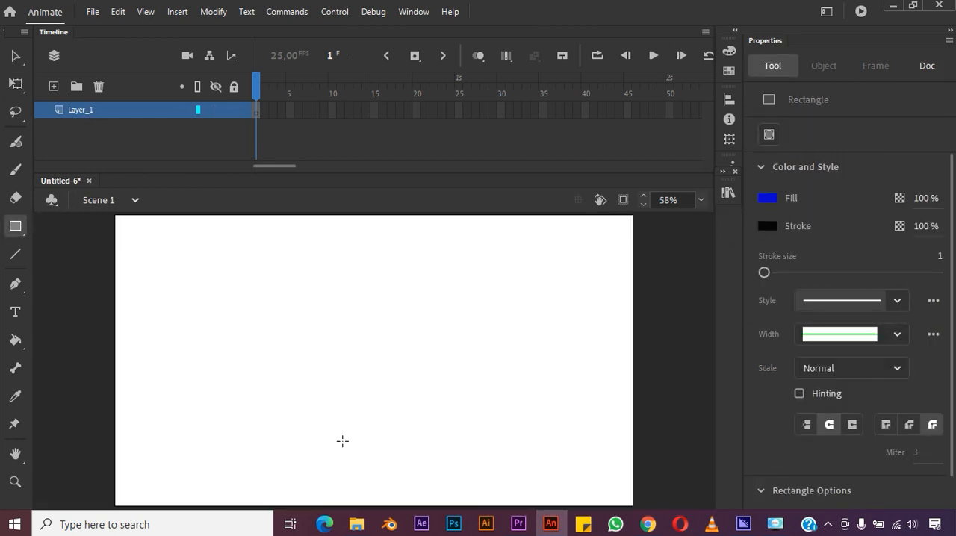
mouse_move(303, 316)
left_mouse_down()
mouse_move(397, 407)
mouse_move(473, 437)
left_mouse_up()
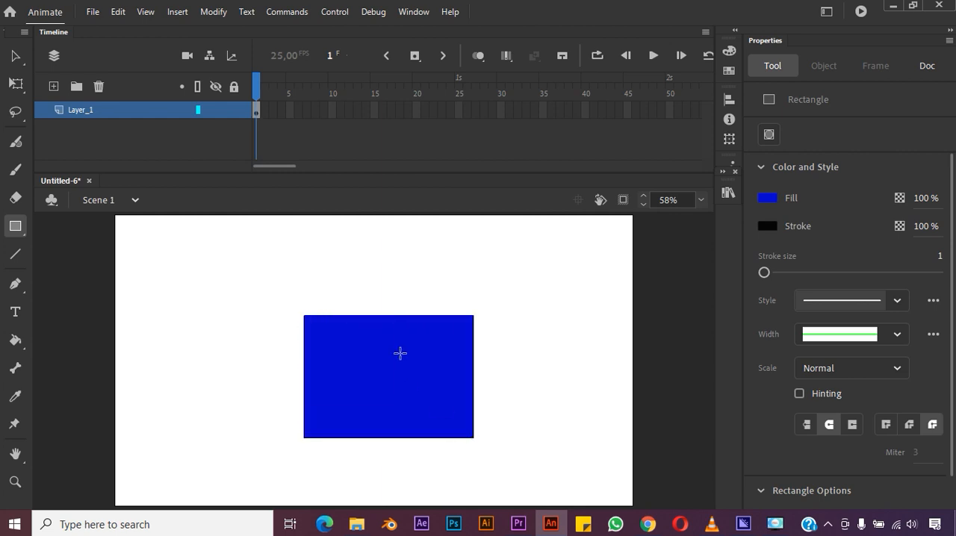
left_click(17, 57)
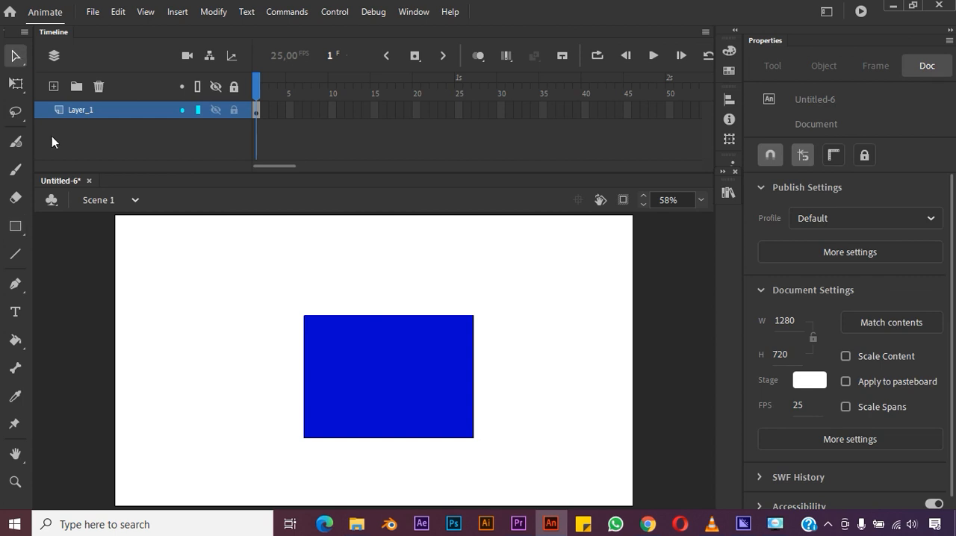
- Add a new layer above Layer_1 and name it mask_idn
left_click(54, 86)
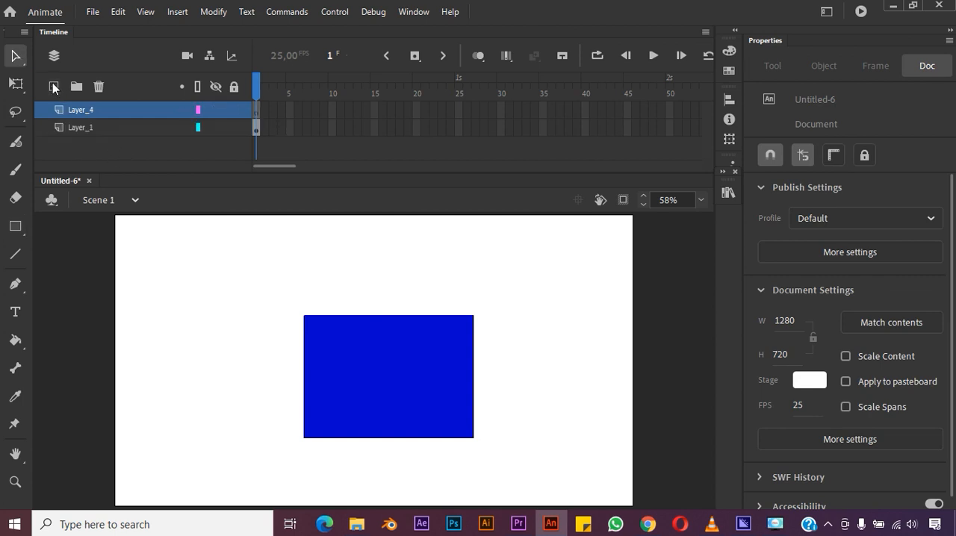
left_click(82, 112)
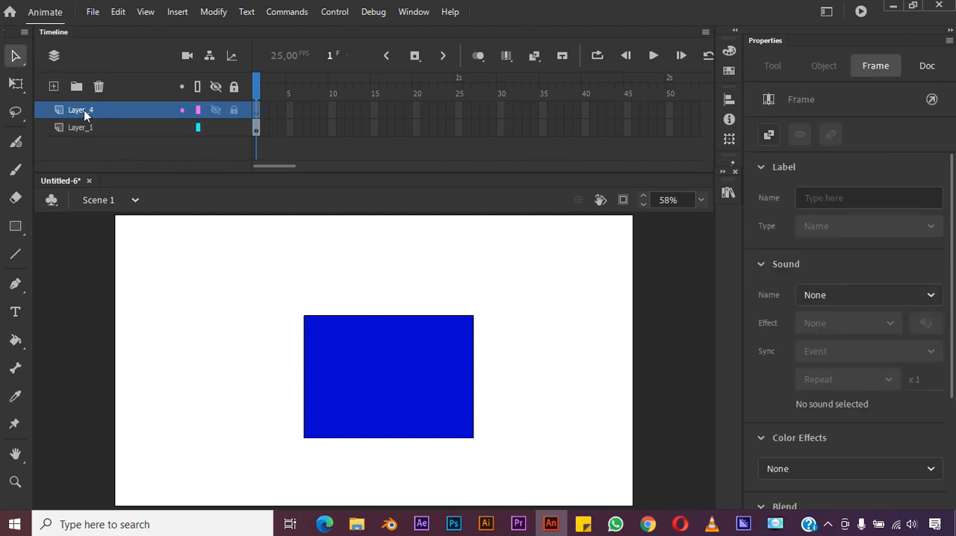
double_click(102, 110)
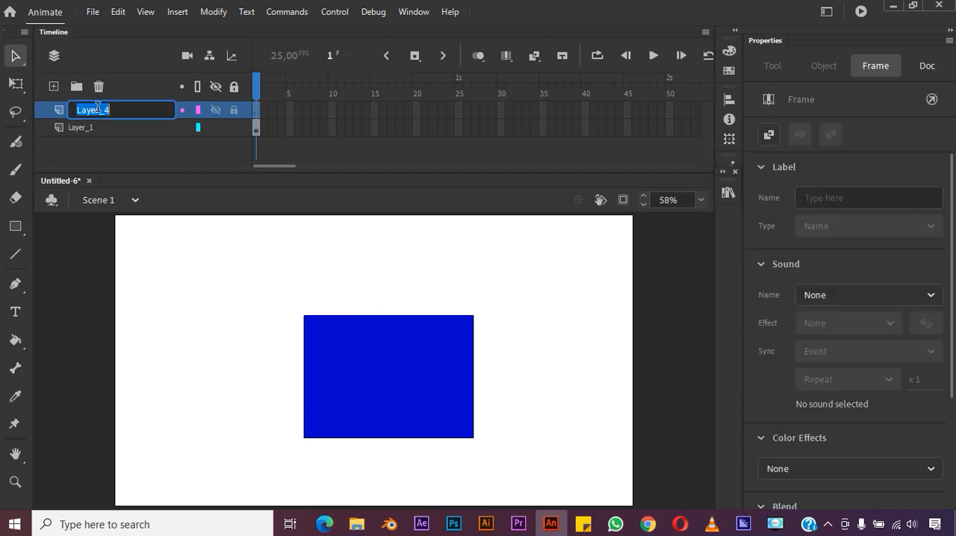
type("mask")
key("Return")
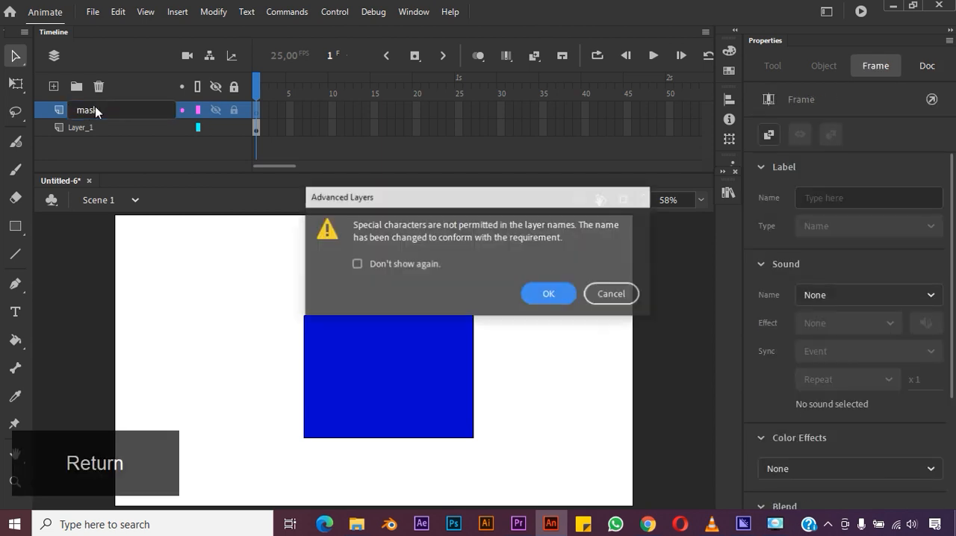
left_click(538, 294)
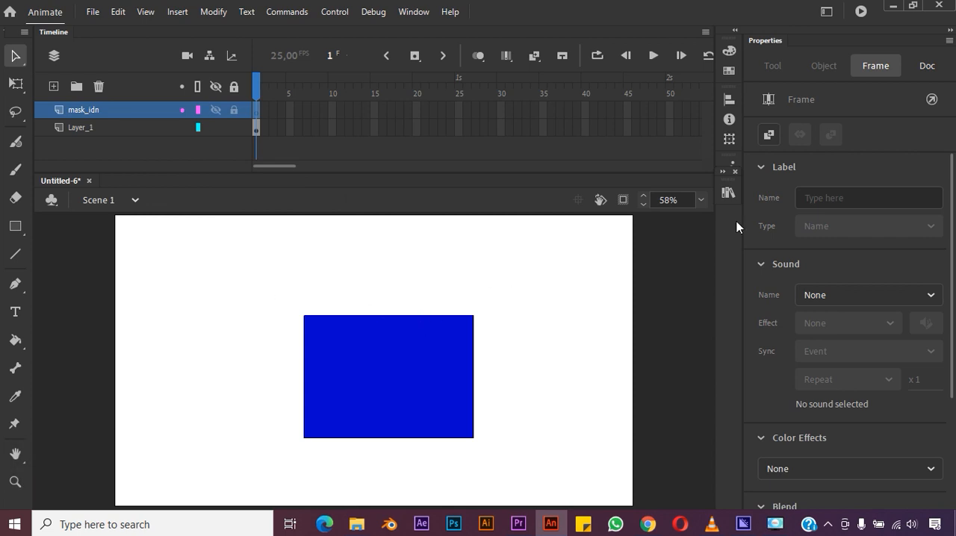
- Draw a green-filled circle on the mask_idn layer, overlapping the upper-left corner of the blue rectangle
left_click(15, 226)
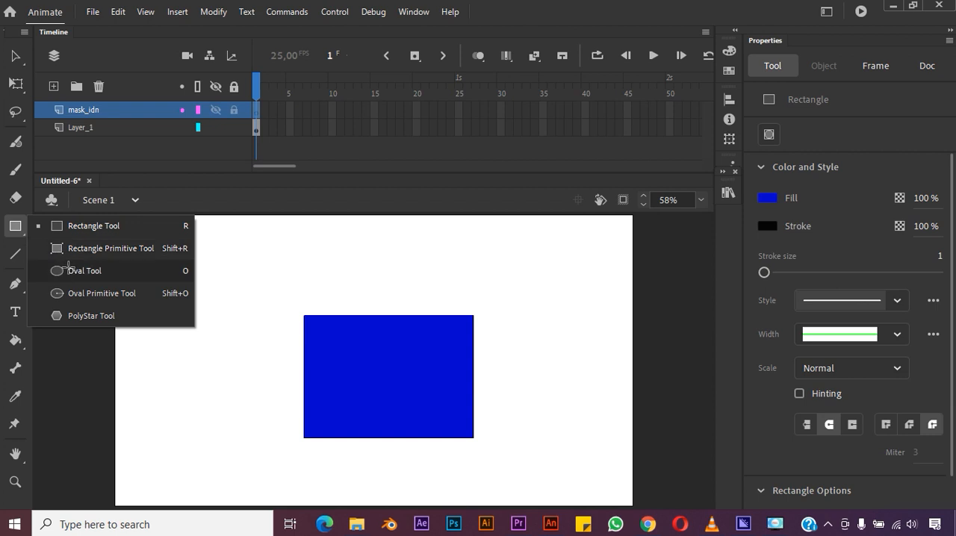
left_click(67, 270)
left_click(767, 198)
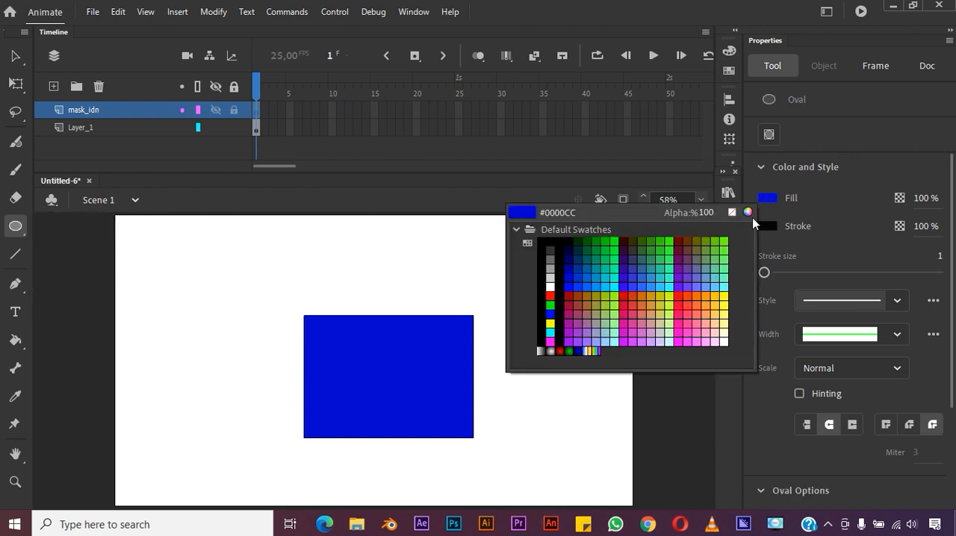
left_click(600, 250)
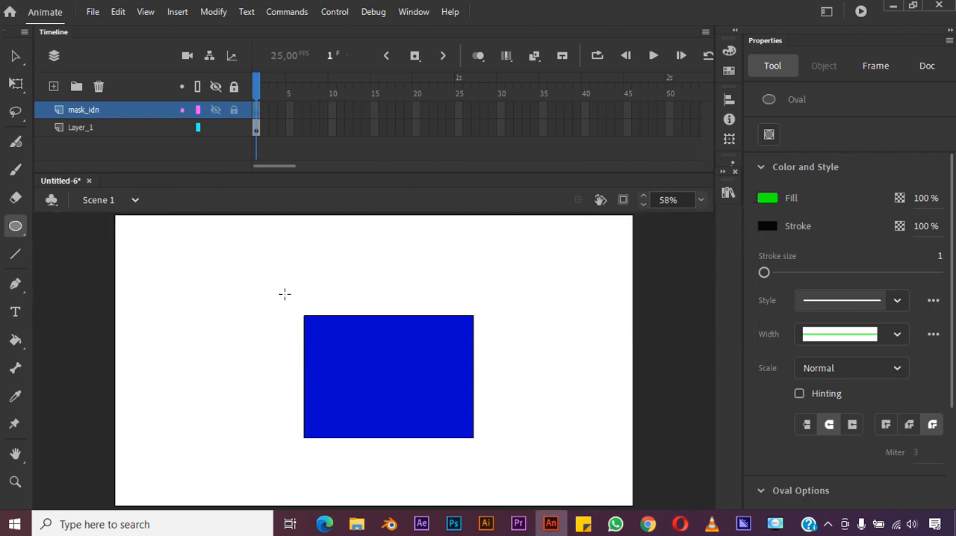
left_click_drag(269, 284, 366, 392)
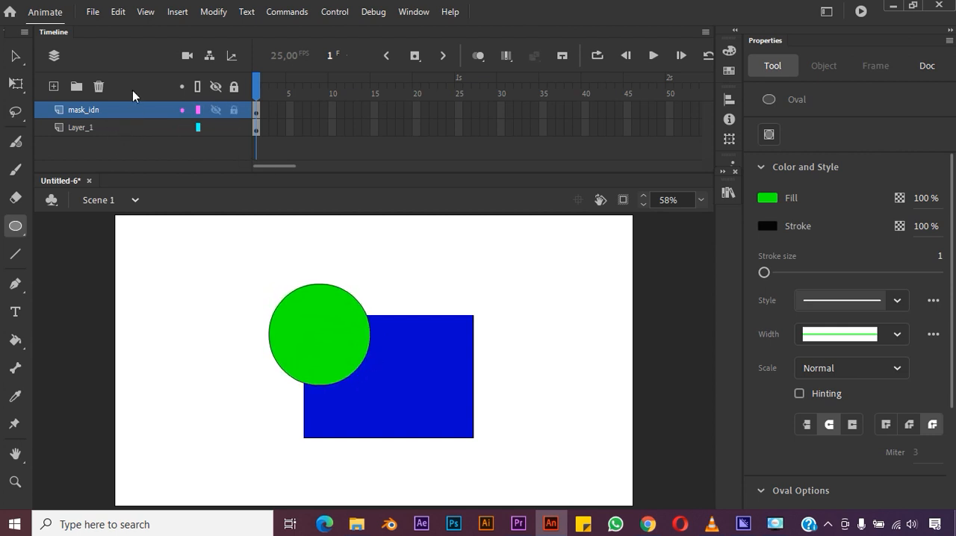
- Convert the mask_idn layer into a mask for Layer_1
right_click(90, 113)
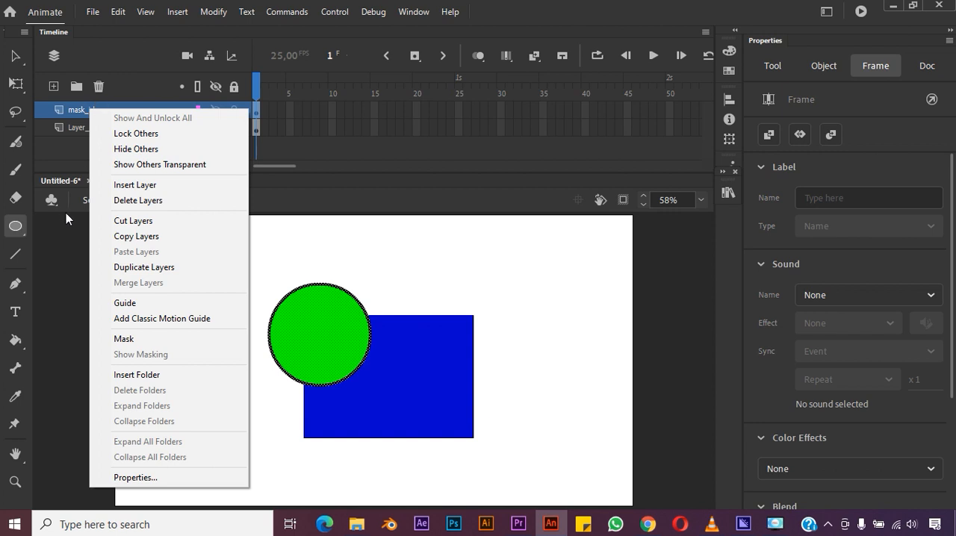
left_click(78, 110)
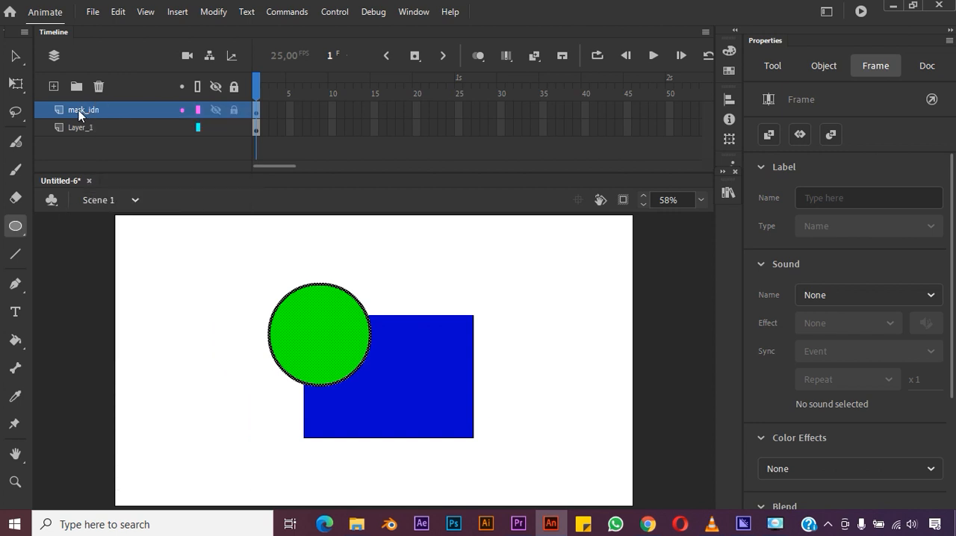
right_click(78, 110)
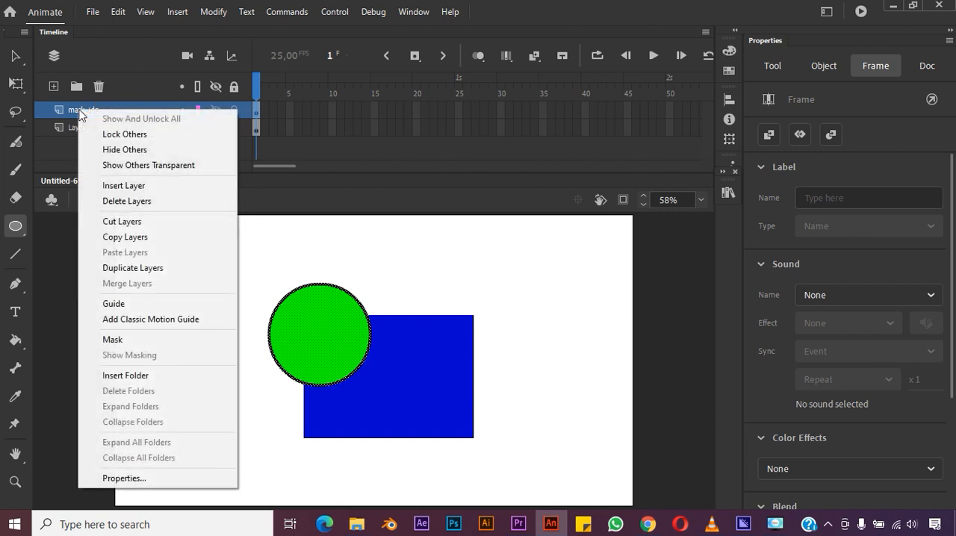
left_click(112, 340)
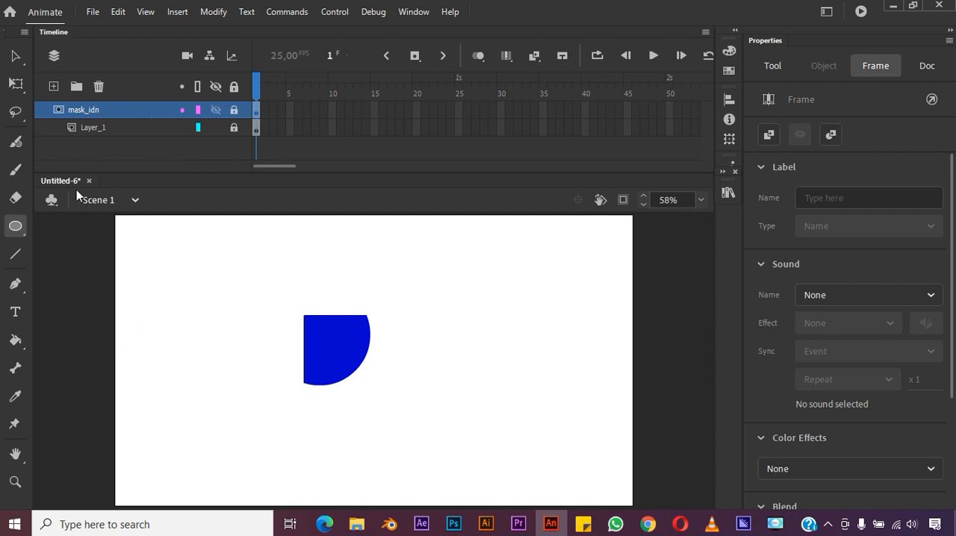
- Unlock and relock the mask_idn layer to compare the masked result with the original shapes
key("v")
left_click(384, 374)
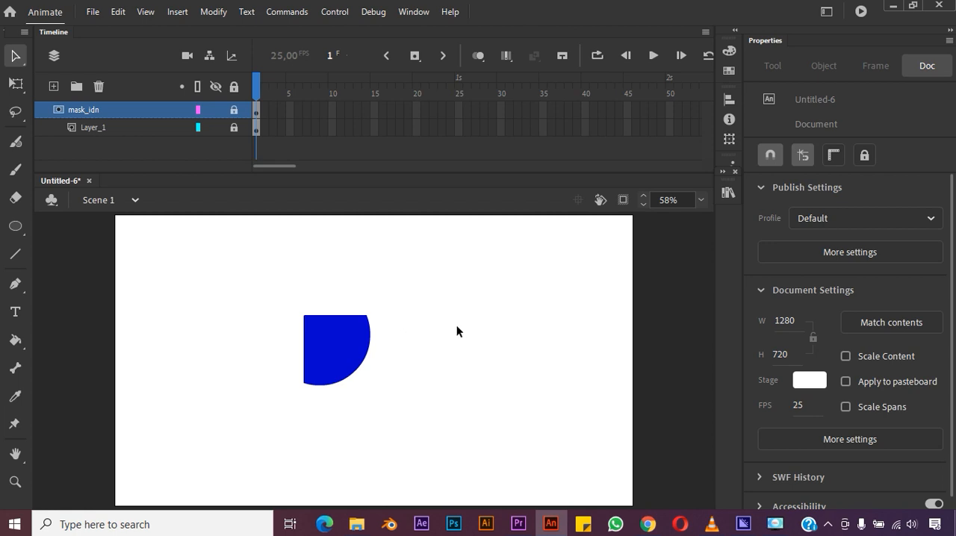
left_click(94, 129)
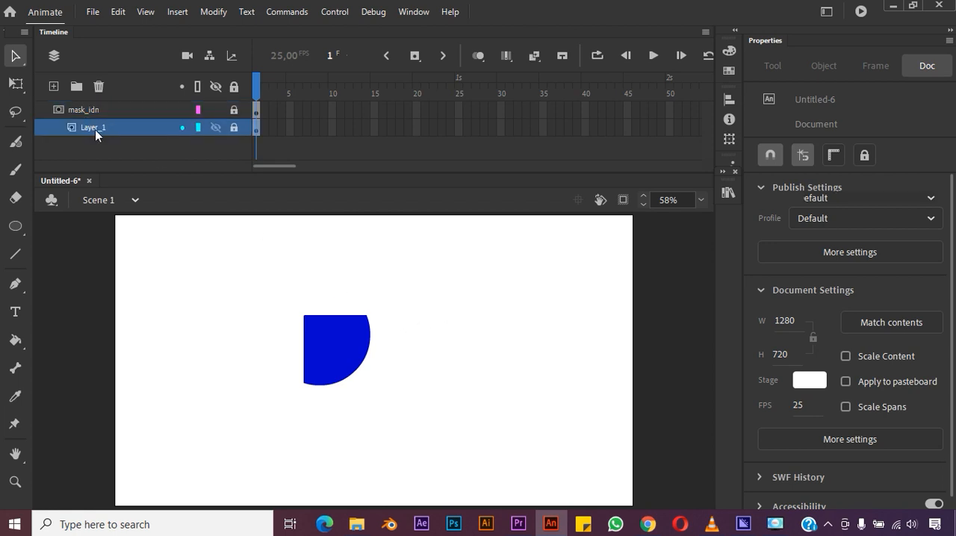
left_click(108, 110)
left_click(234, 111)
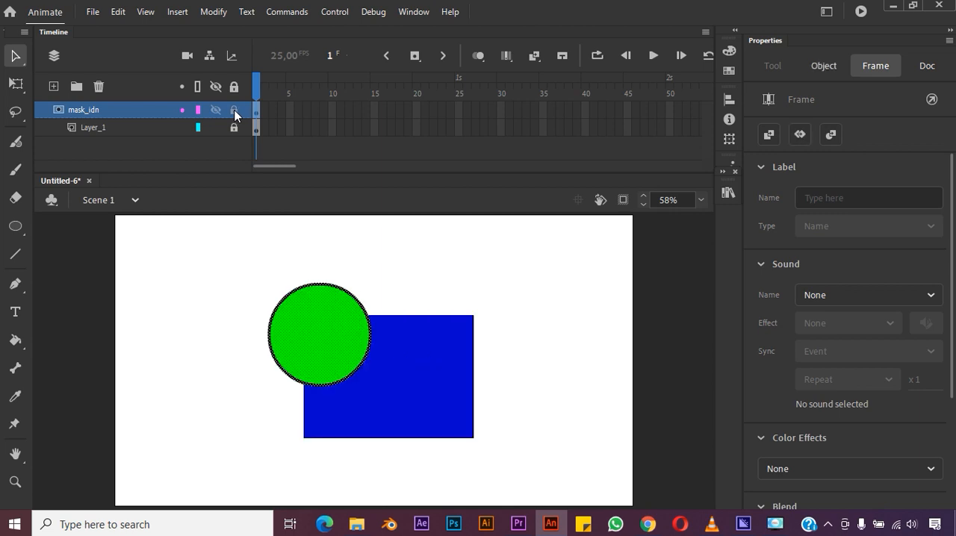
left_click(234, 111)
left_click(234, 110)
left_click(236, 110)
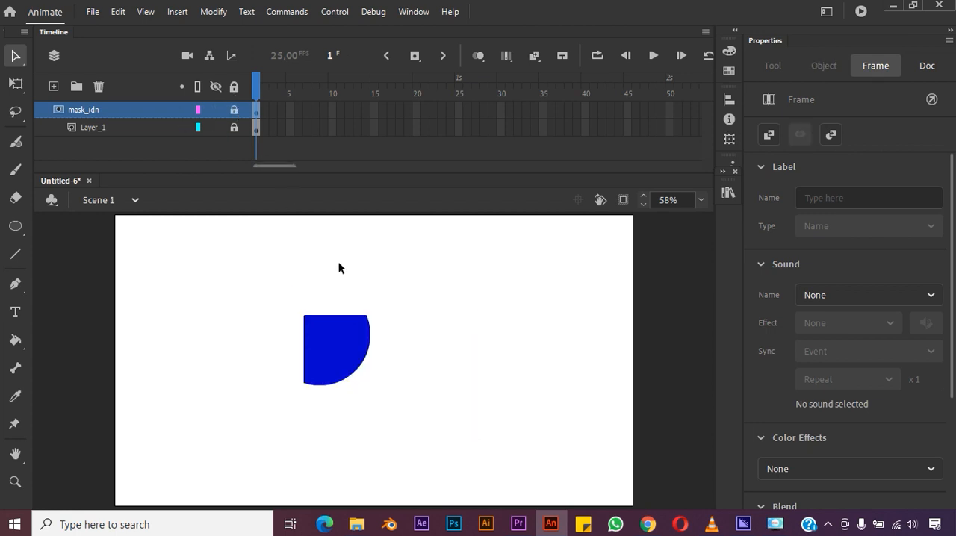
left_click(235, 110)
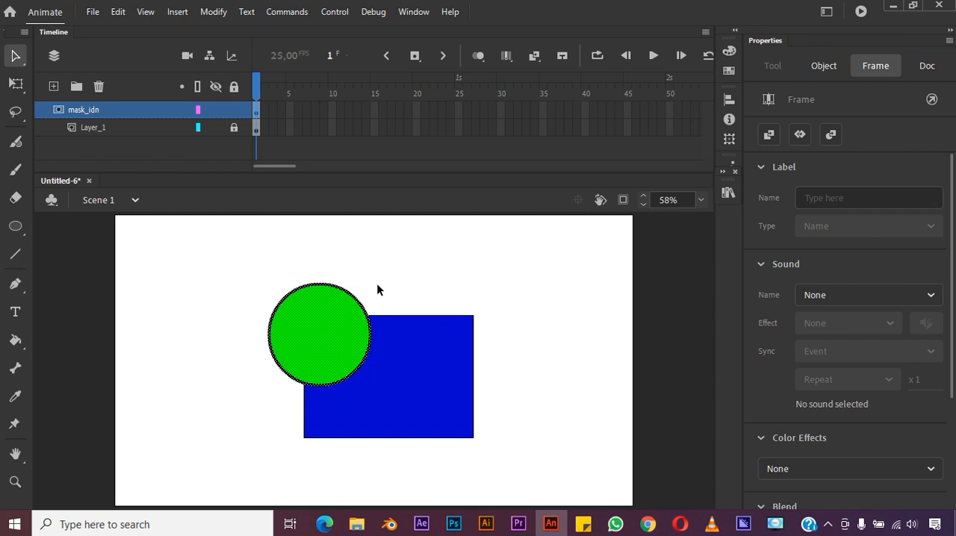
left_click(234, 111)
left_click(234, 111)
- Delete the mask_idn layer and the blue rectangle on Layer_1
left_click(99, 86)
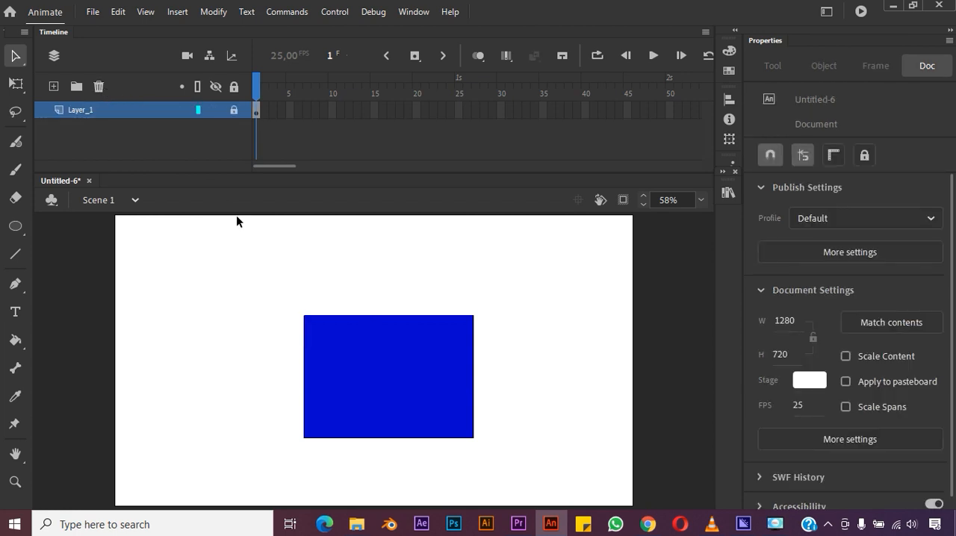
left_click_drag(173, 237, 517, 475)
key("Delete")
left_click_drag(269, 296, 548, 503)
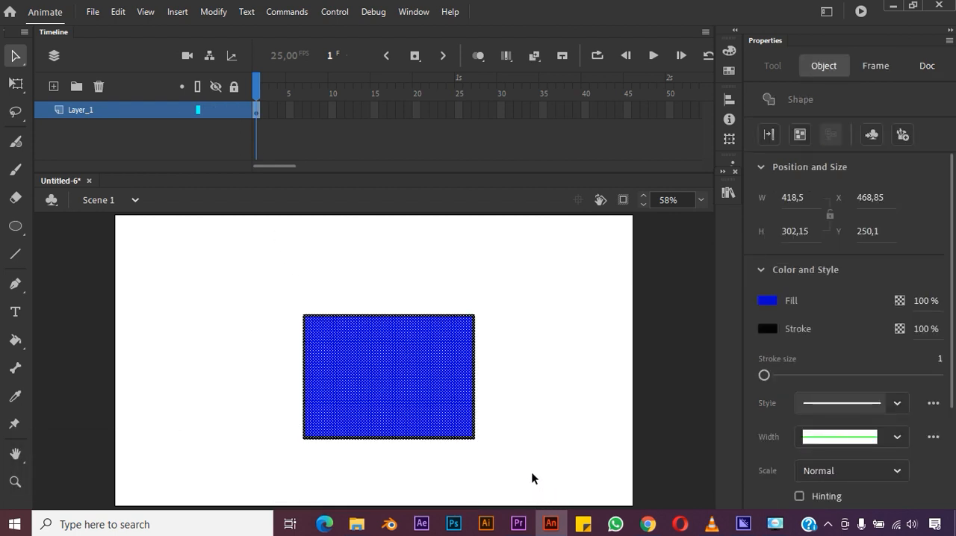
key("Delete")
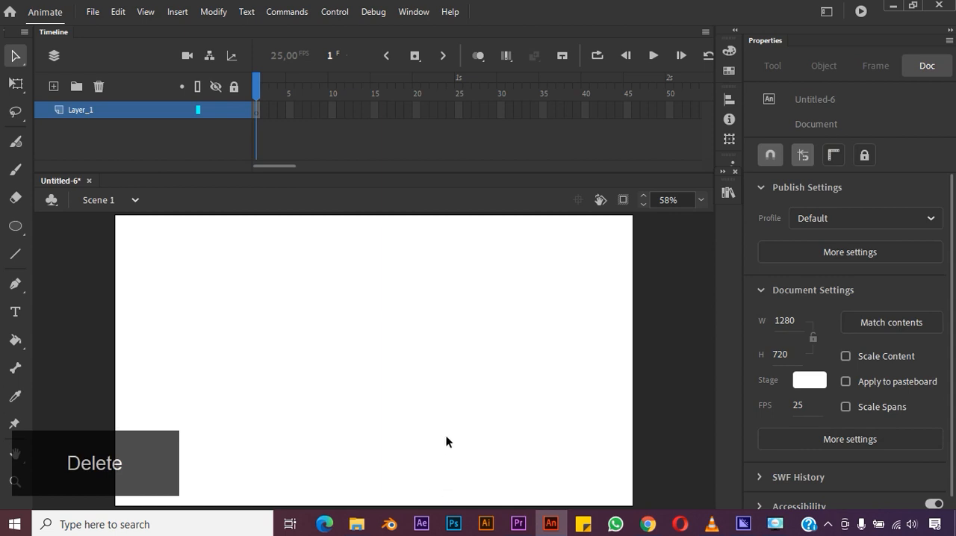
- Rename Layer_1 as BG
left_click(702, 200)
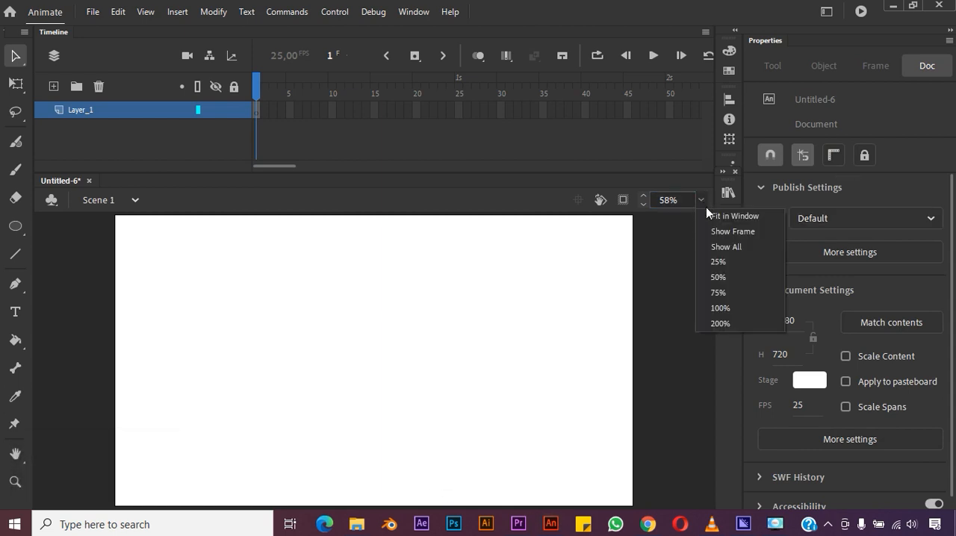
left_click(730, 261)
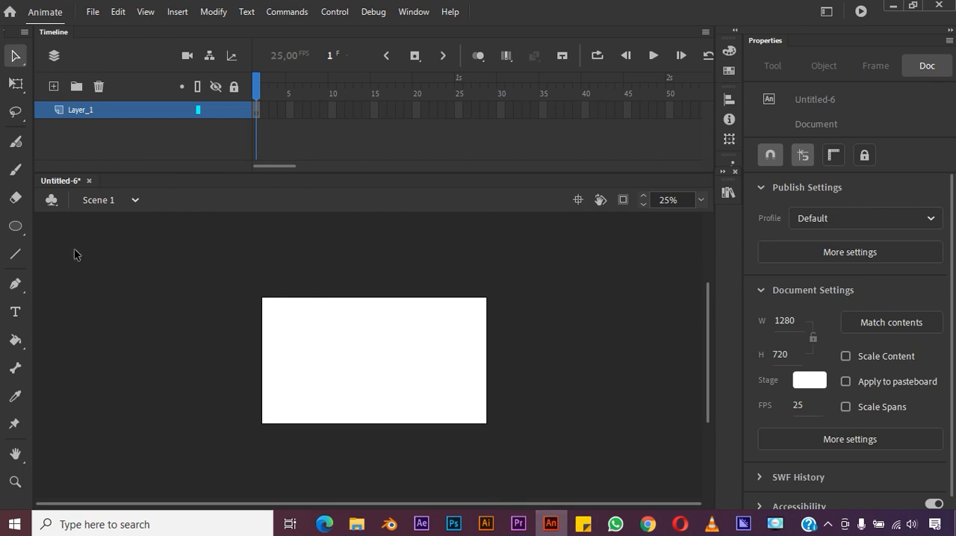
left_click(77, 111)
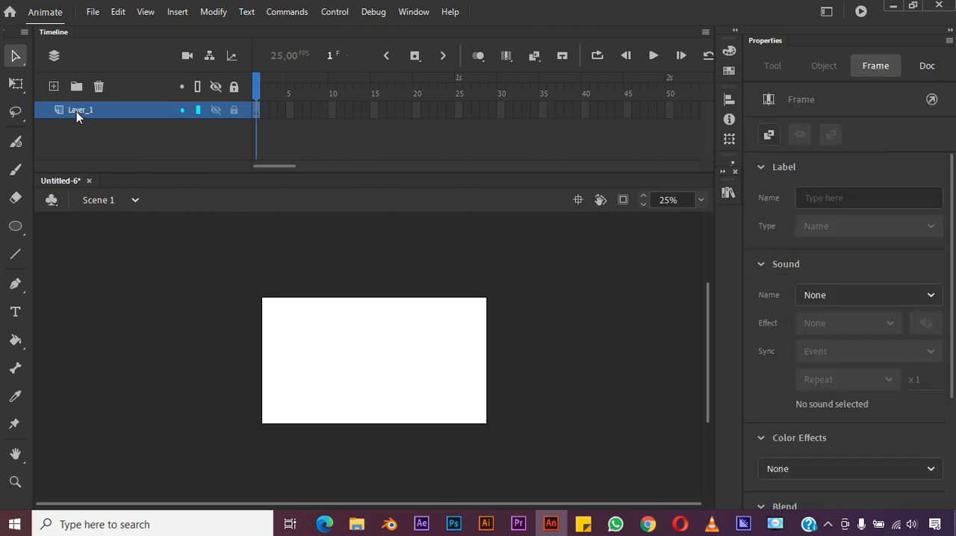
double_click(84, 110)
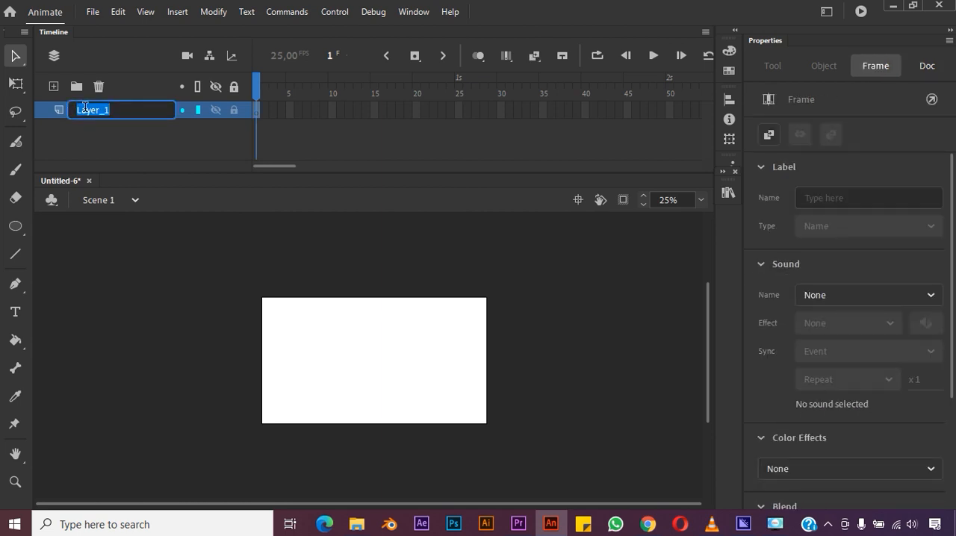
type("BG")
left_click(106, 139)
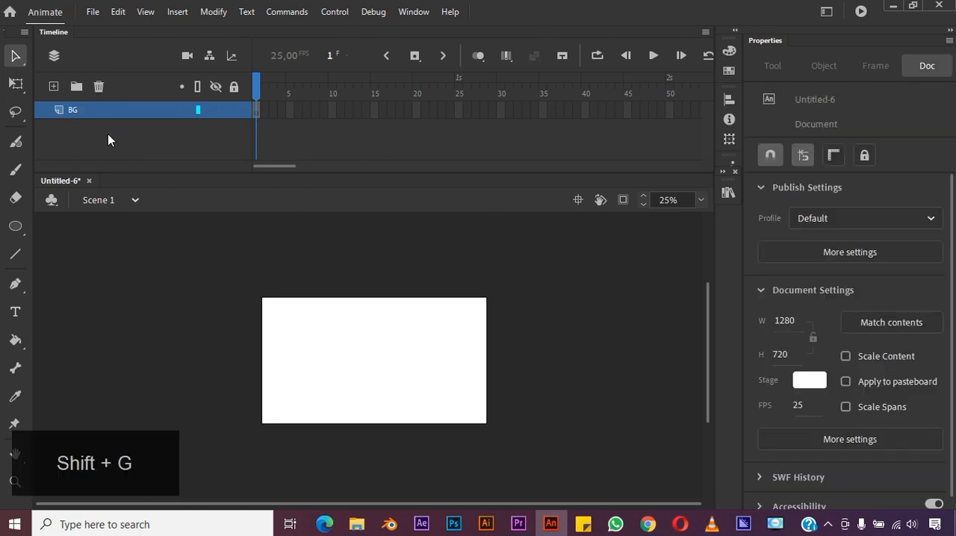
- Draw a rectangle with a pink #FF0066 fill on the BG layer, extending slightly past all edges of the stage
left_click(15, 228)
left_click(60, 226)
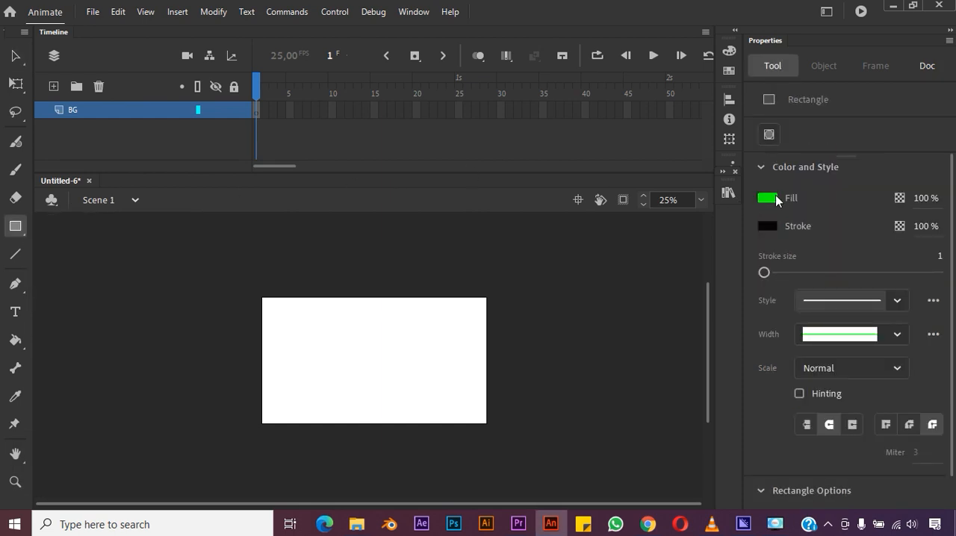
left_click(769, 199)
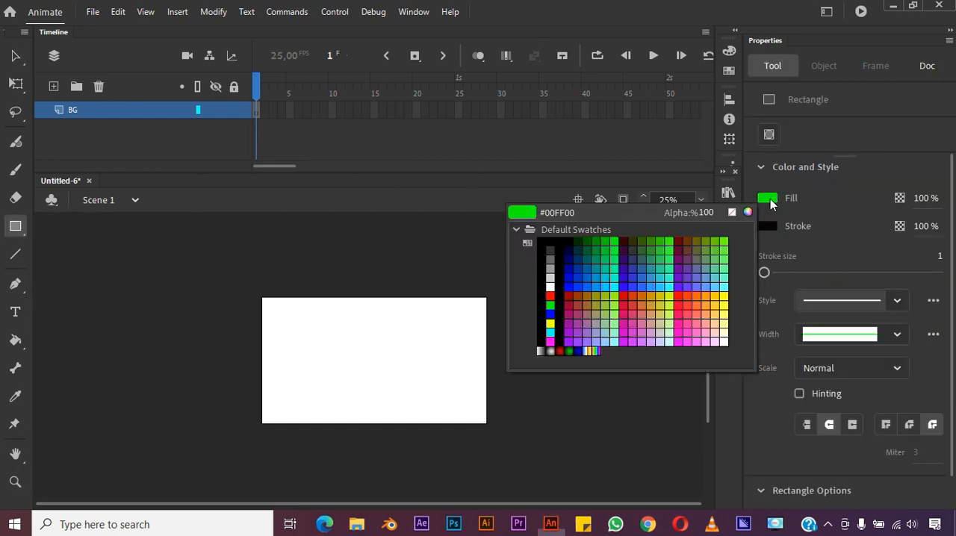
left_click(719, 315)
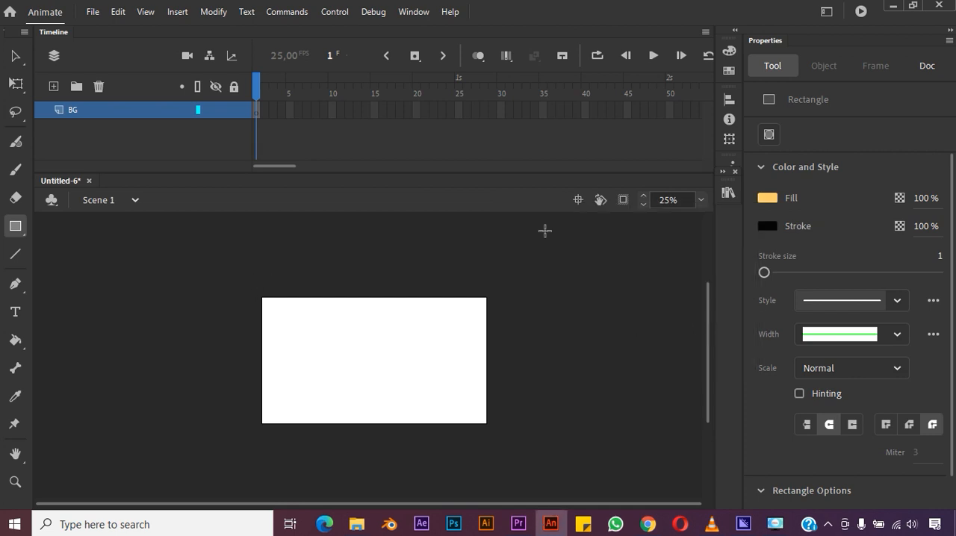
left_click(768, 199)
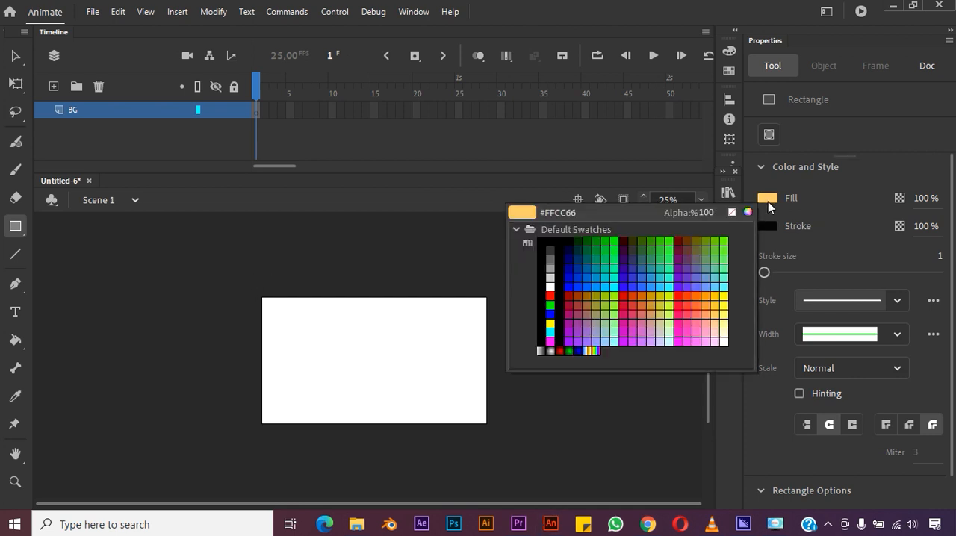
left_click(682, 309)
left_click_drag(246, 287, 497, 436)
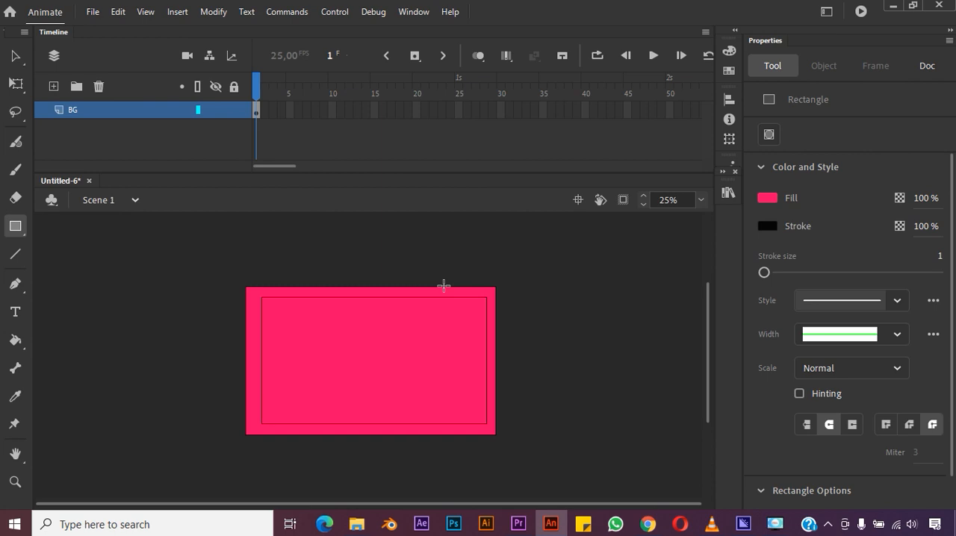
- Add a new layer above BG and name it PETA_DUNIA
left_click(53, 86)
left_click(83, 109)
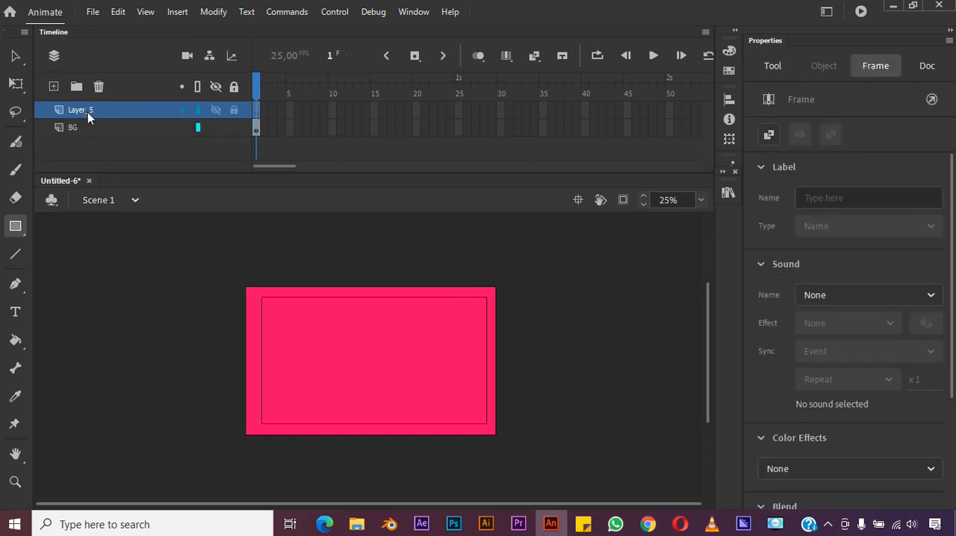
double_click(88, 112)
type("P")
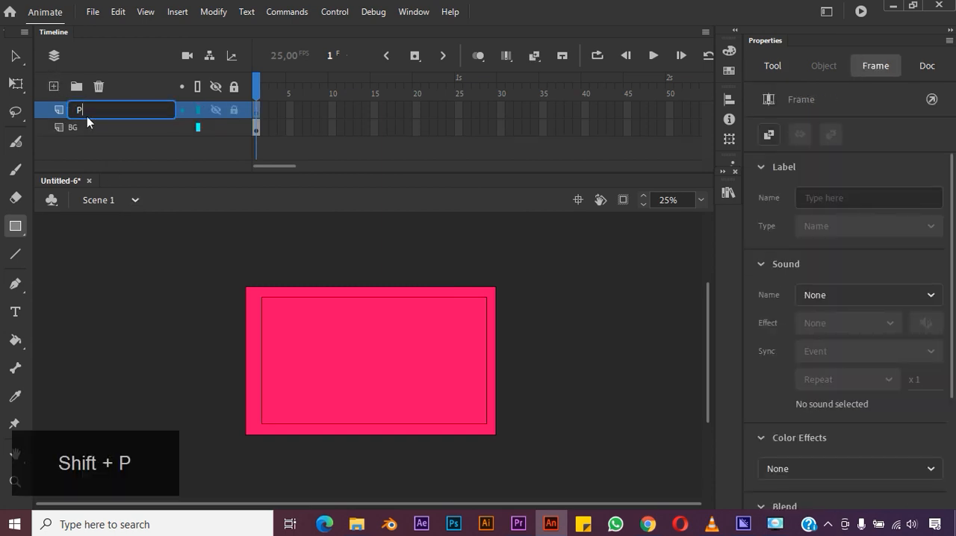
type("ETA DUNIA")
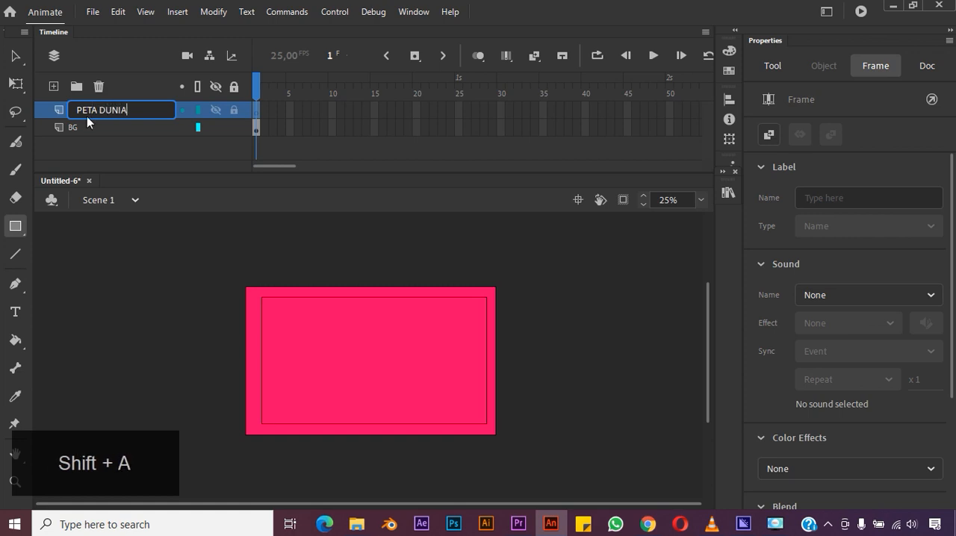
key("Return")
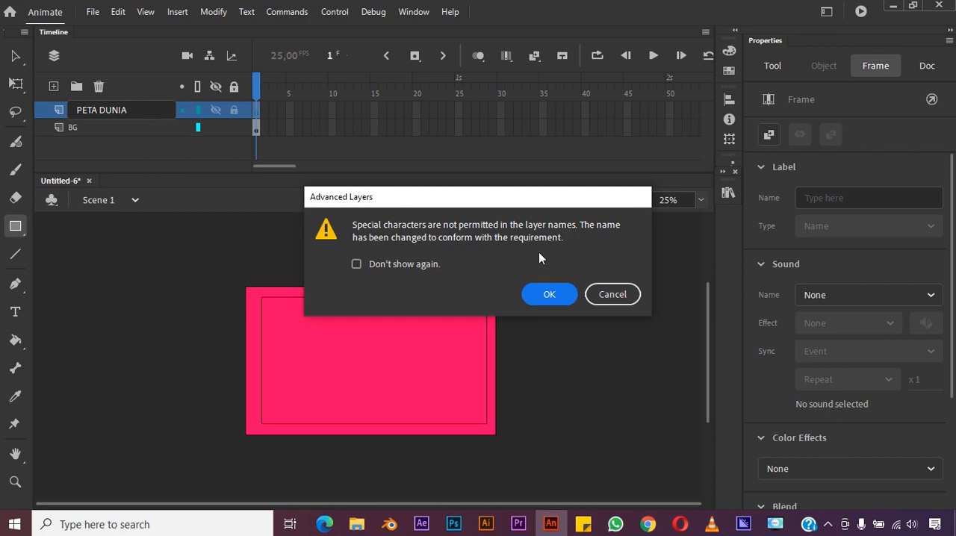
left_click(547, 296)
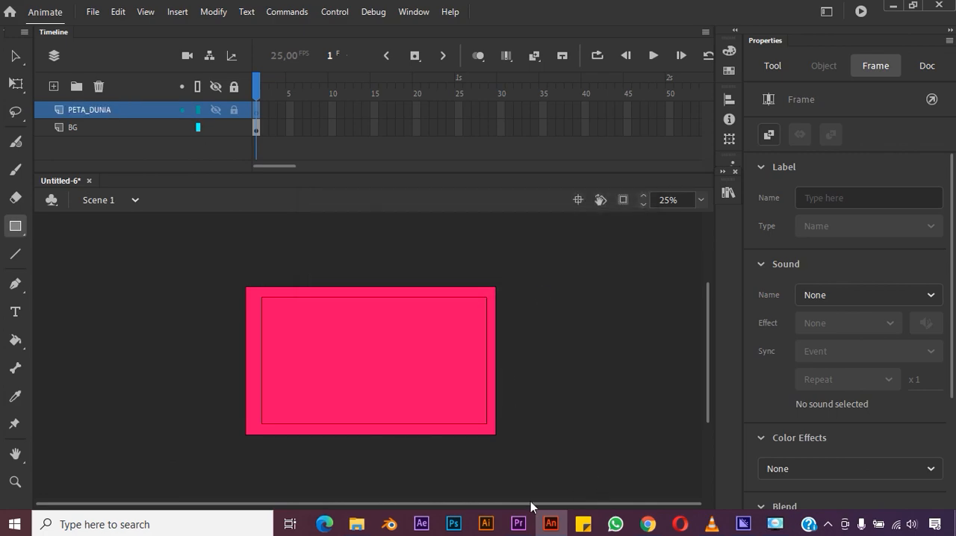
- Import the world map image 5e5215dfd3f50.jpg from the MASKING ANIMATION folder onto the PETA_DUNIA layer
mouse_move(356, 523)
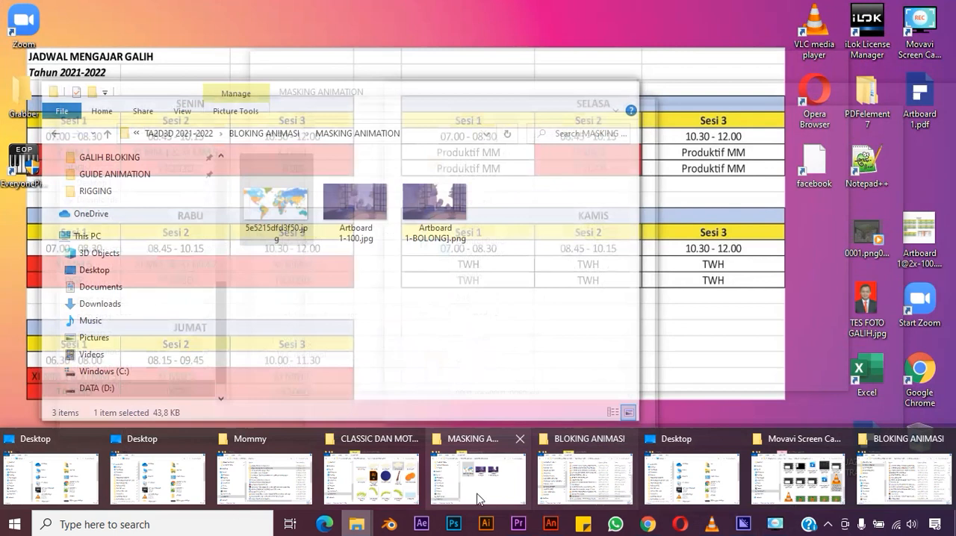
mouse_move(478, 496)
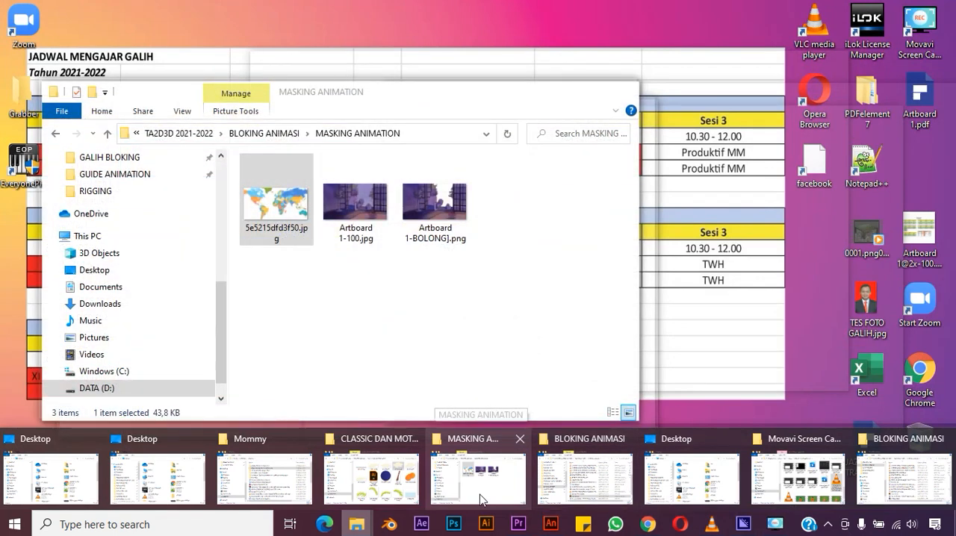
left_click(482, 492)
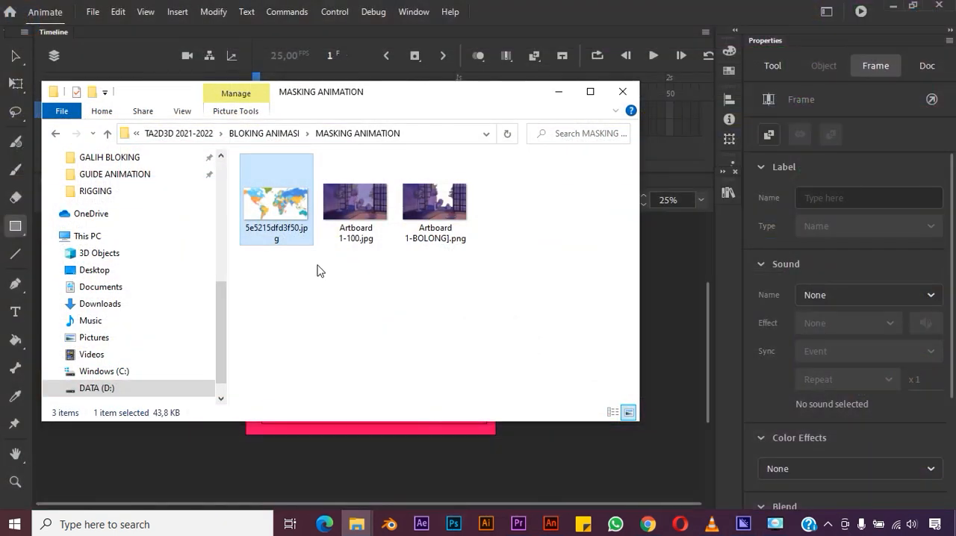
left_click_drag(292, 222, 346, 453)
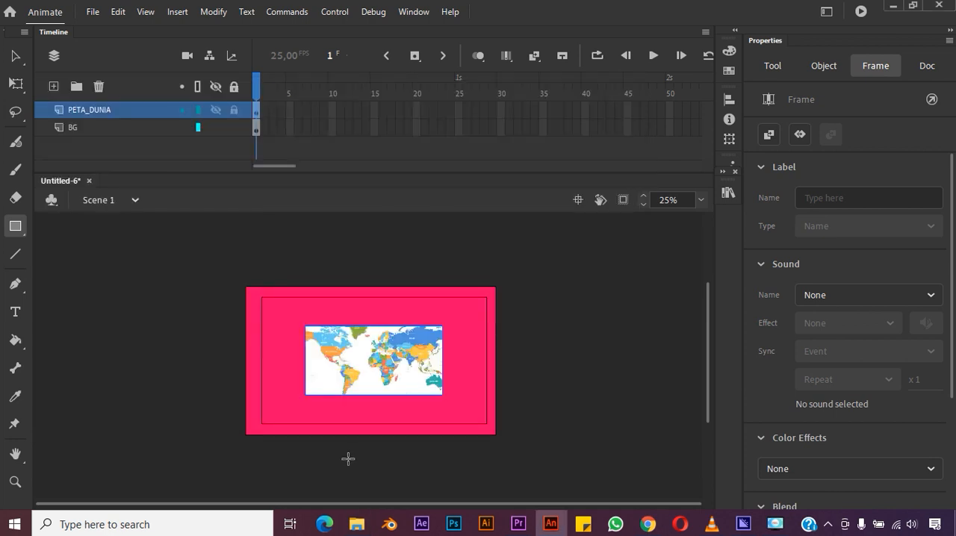
left_click(10, 56)
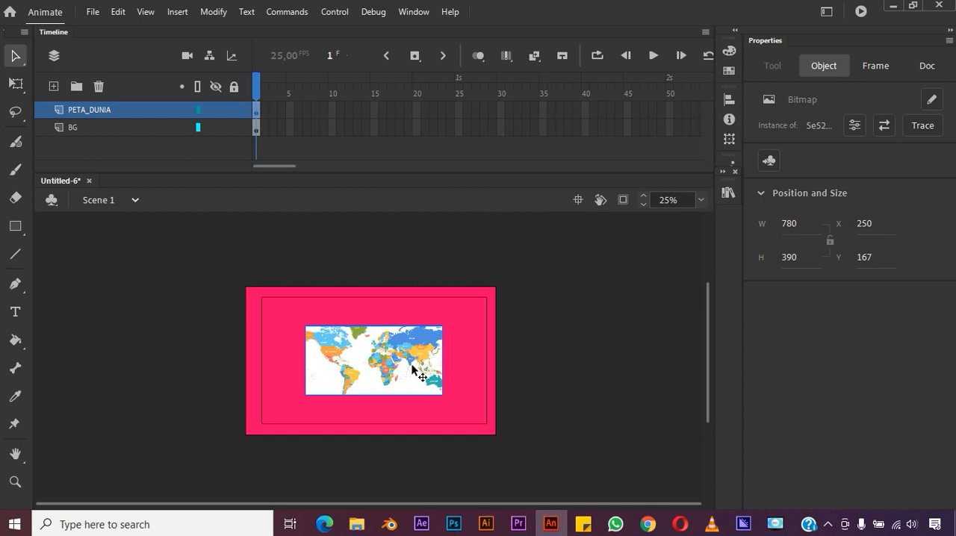
- Add a new layer above PETA_DUNIA and name it MASK
left_click(57, 87)
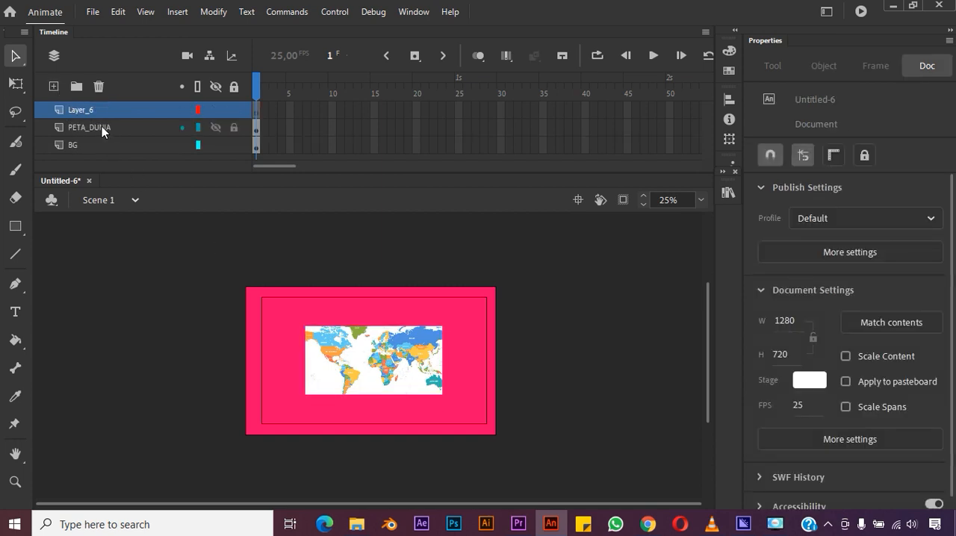
double_click(91, 105)
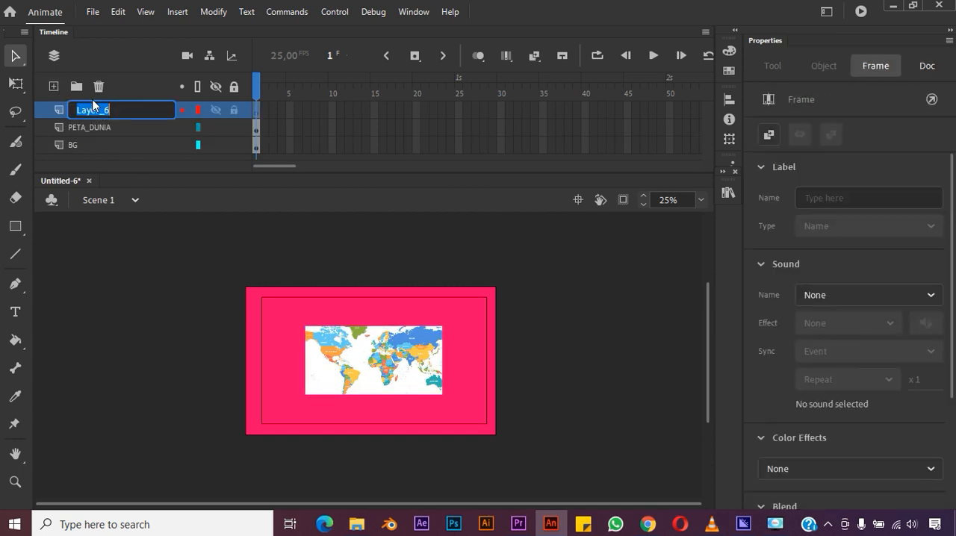
type("MASK")
key("Return")
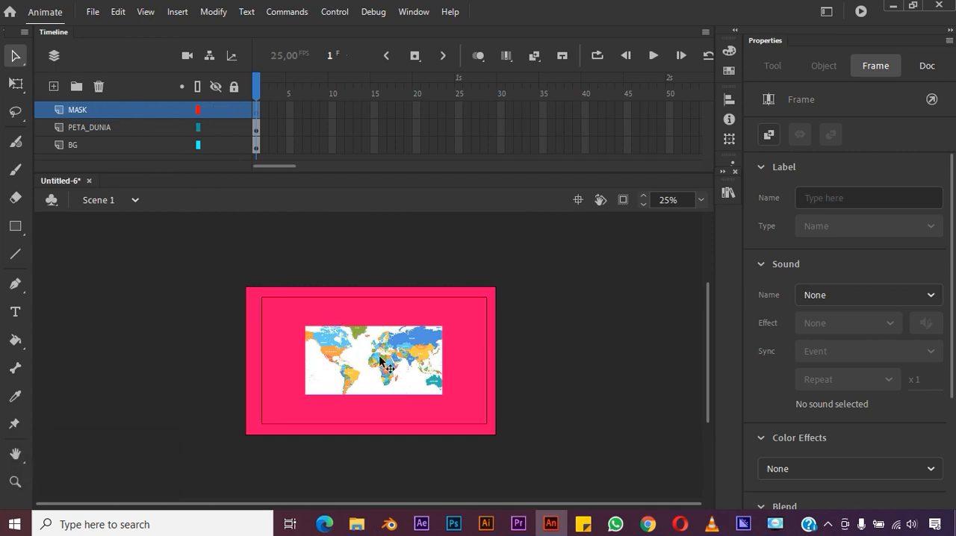
- Draw a circle about 390 px in diameter with the Oval tool on the MASK layer, centred on the world map and matching its height
left_click(12, 481)
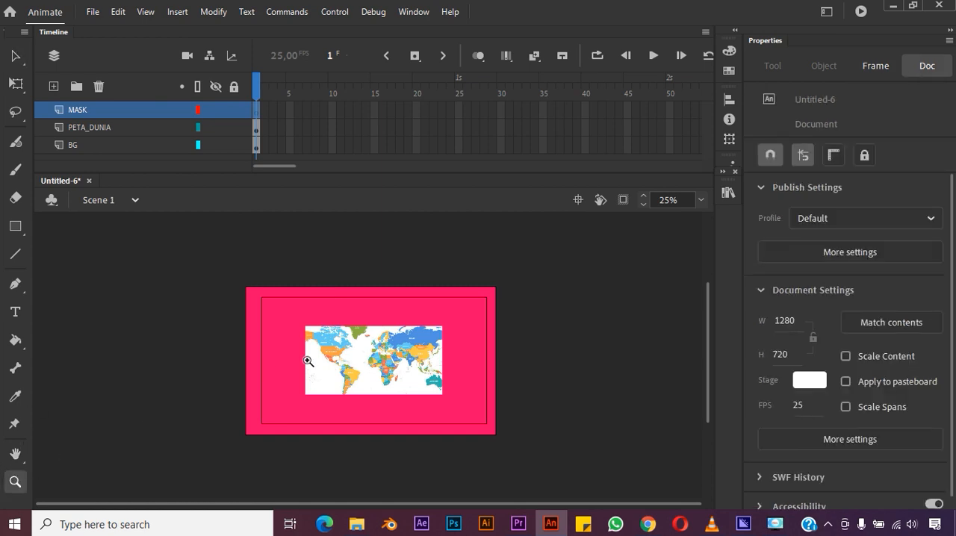
left_click_drag(233, 285, 483, 439)
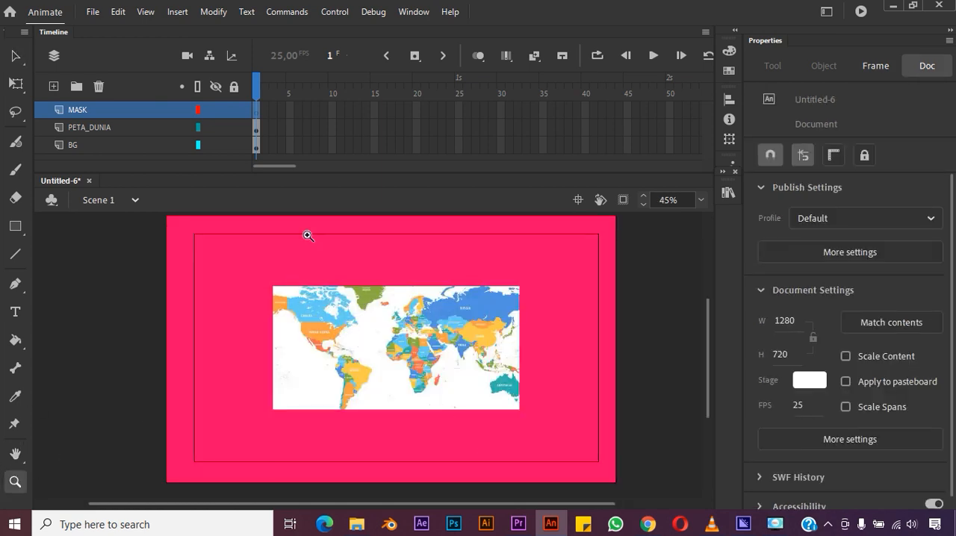
left_click(15, 56)
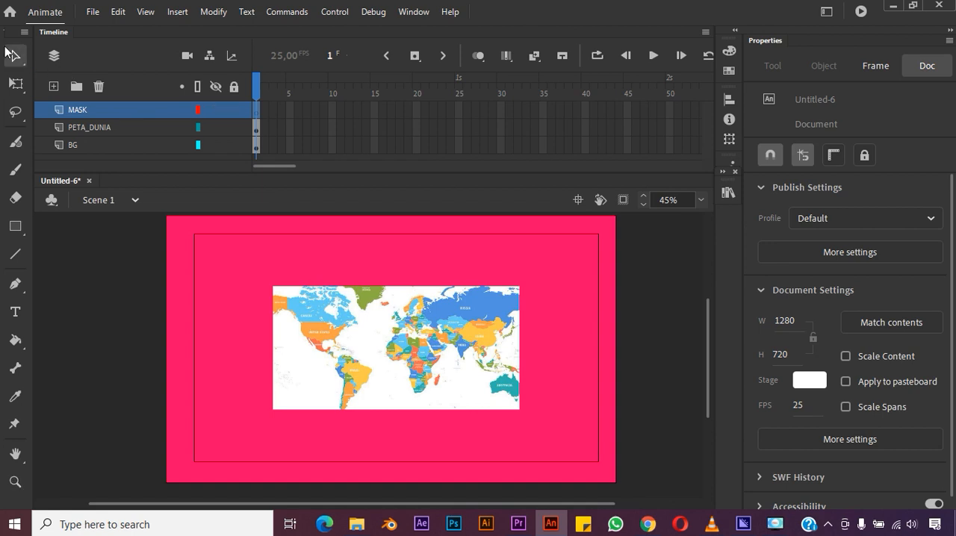
left_click(524, 427)
left_click(505, 369)
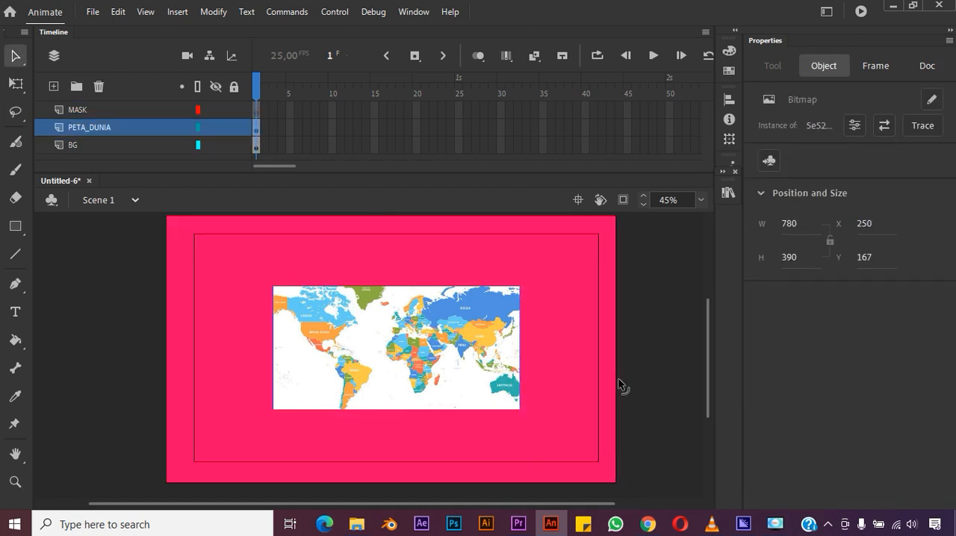
left_click(626, 403)
left_click(14, 227)
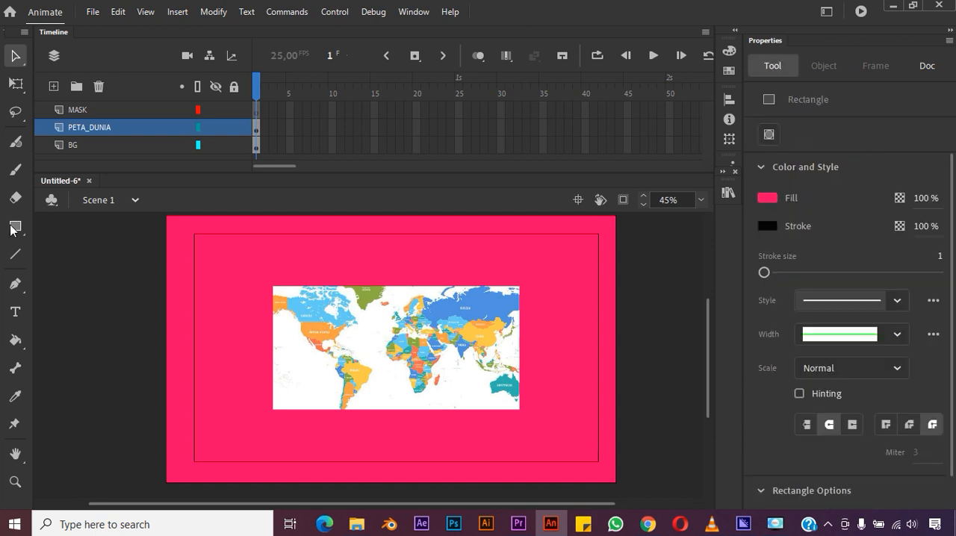
left_click(68, 270)
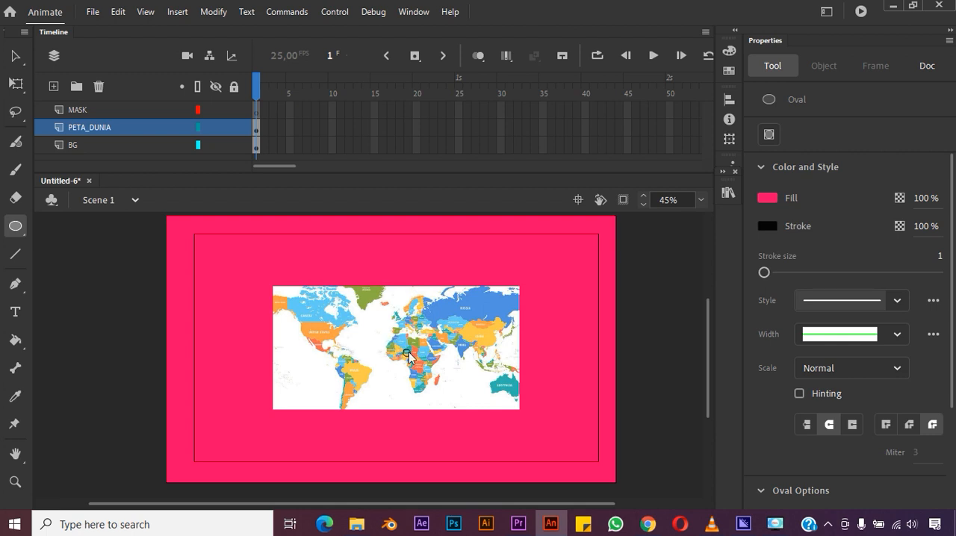
key("ctrl+shift+alt")
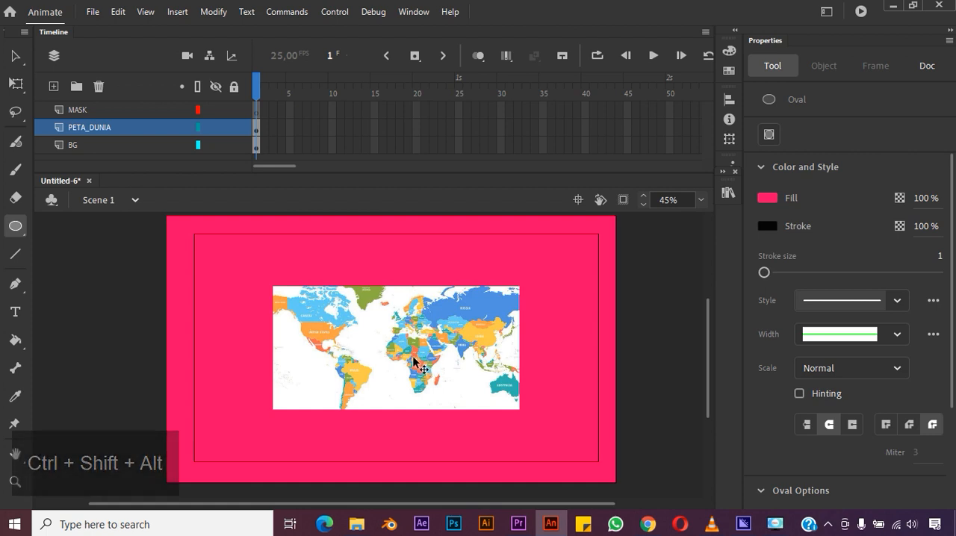
left_click(135, 109)
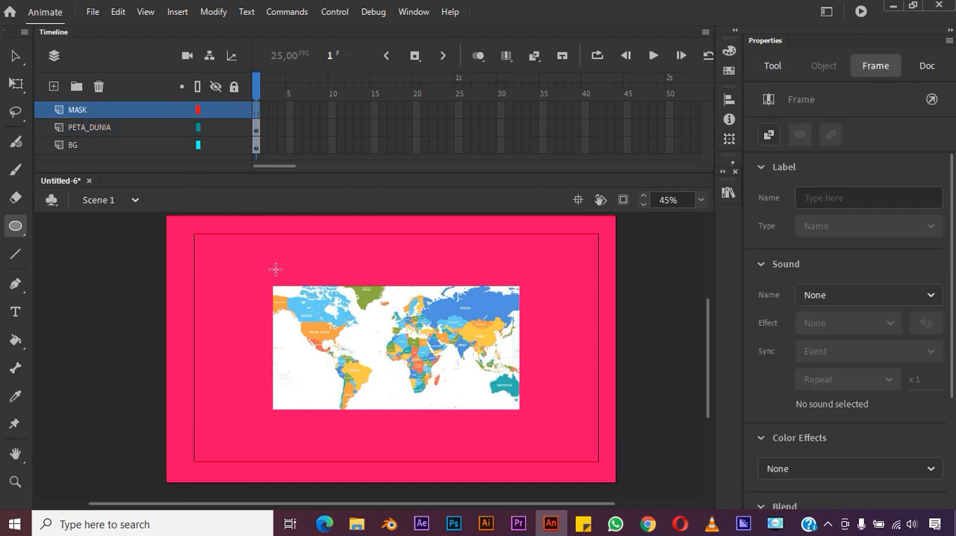
left_click_drag(398, 345, 422, 371)
left_click_drag(435, 386, 461, 407)
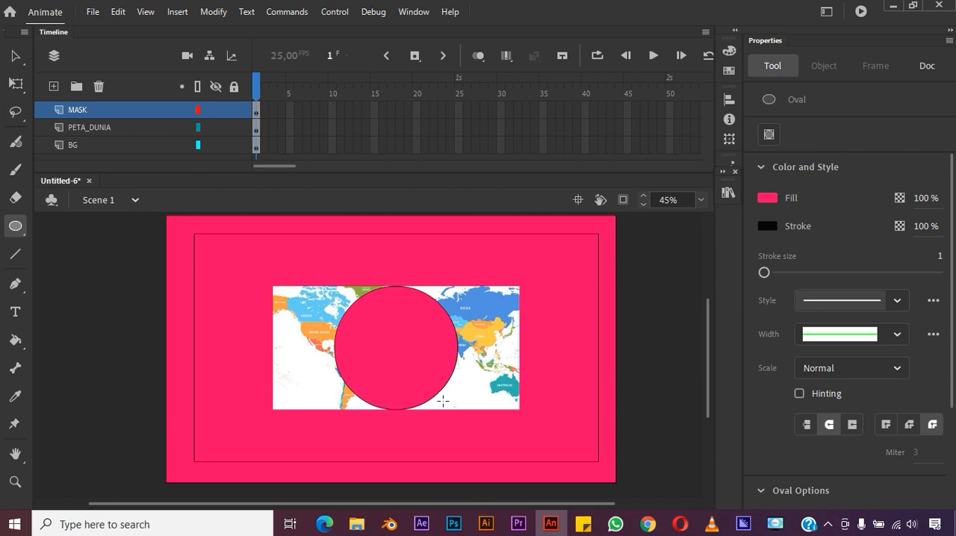
- Change the fill of the circle on the MASK layer to green #00FF00
left_click(767, 198)
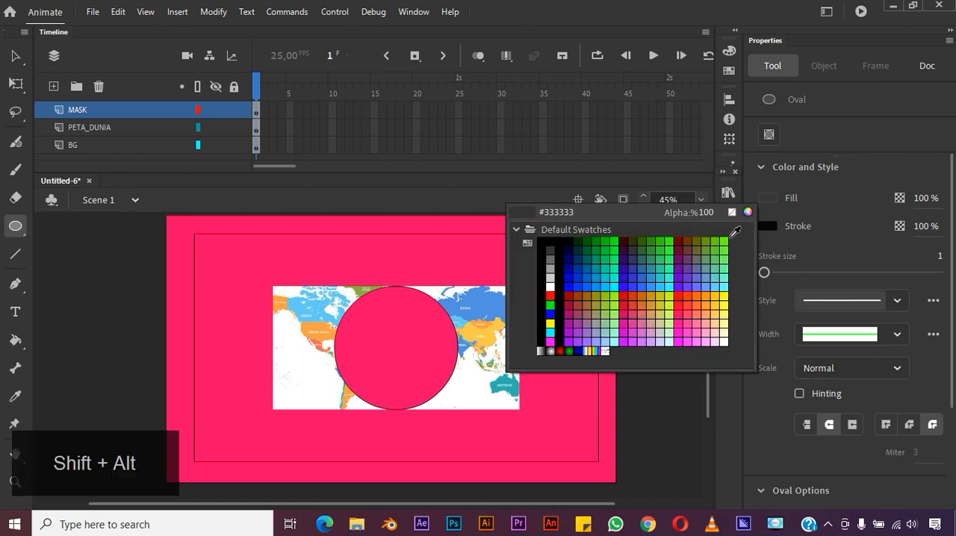
left_click(668, 245)
key("v")
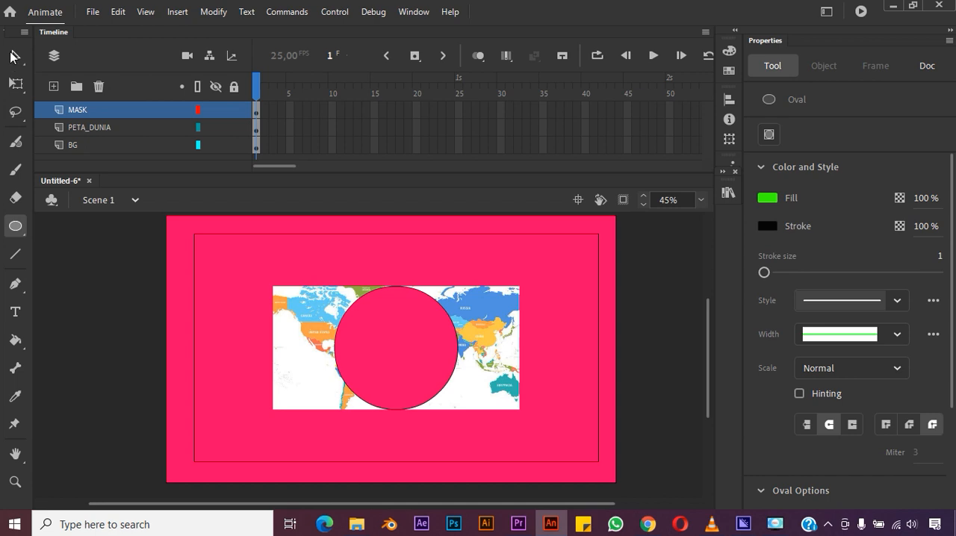
left_click(84, 111)
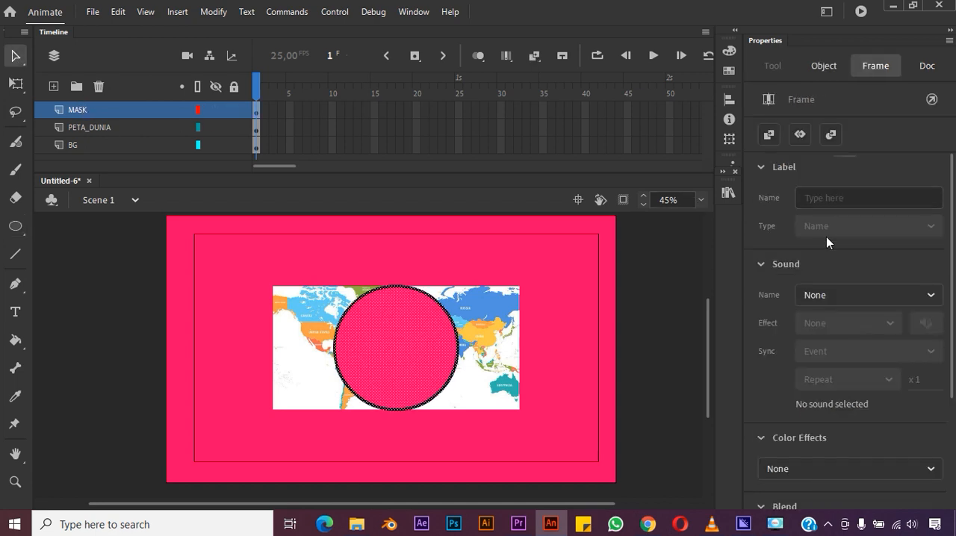
left_click(824, 66)
left_click(767, 303)
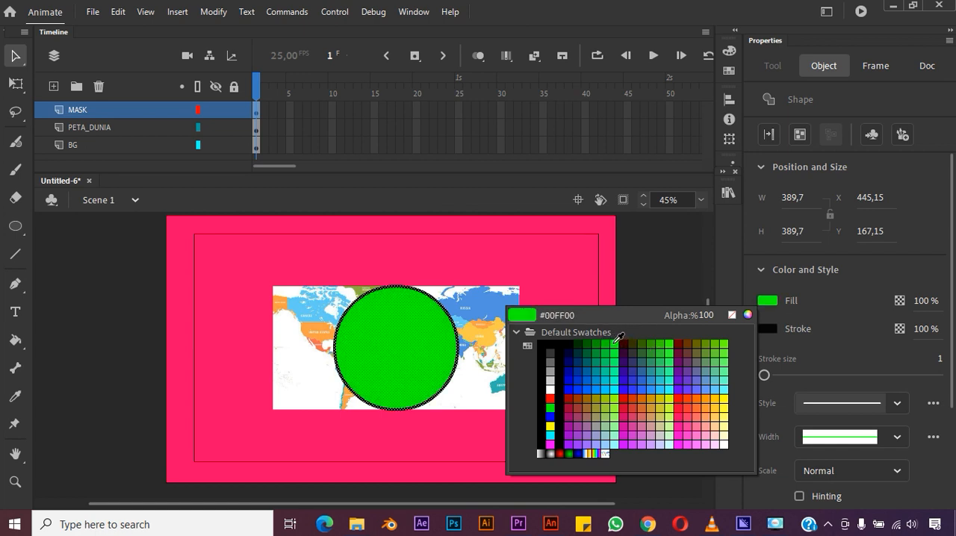
left_click(616, 340)
left_click(669, 322)
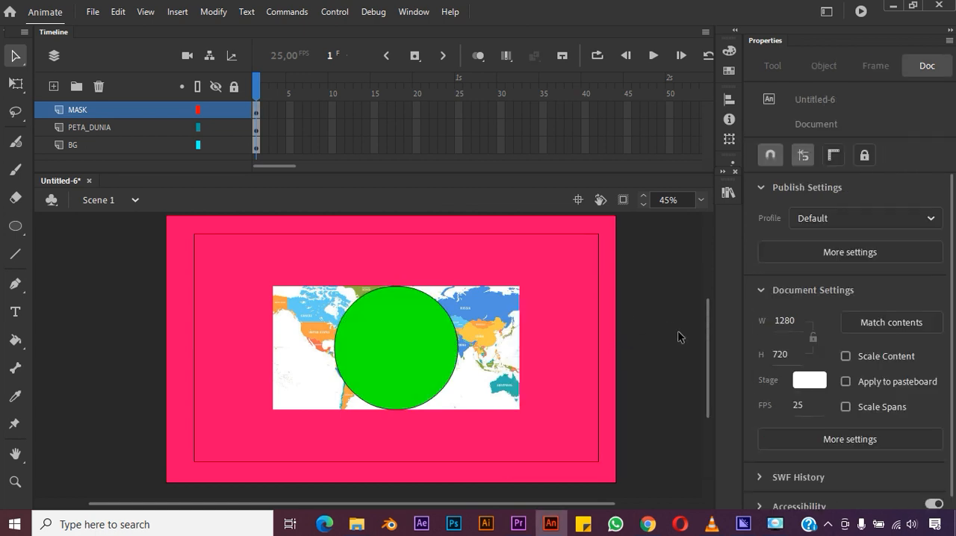
- Move the world map to X 445, aligned with the circle's left edge, and place a duplicate flush against its right edge at X 1225
left_click(514, 369)
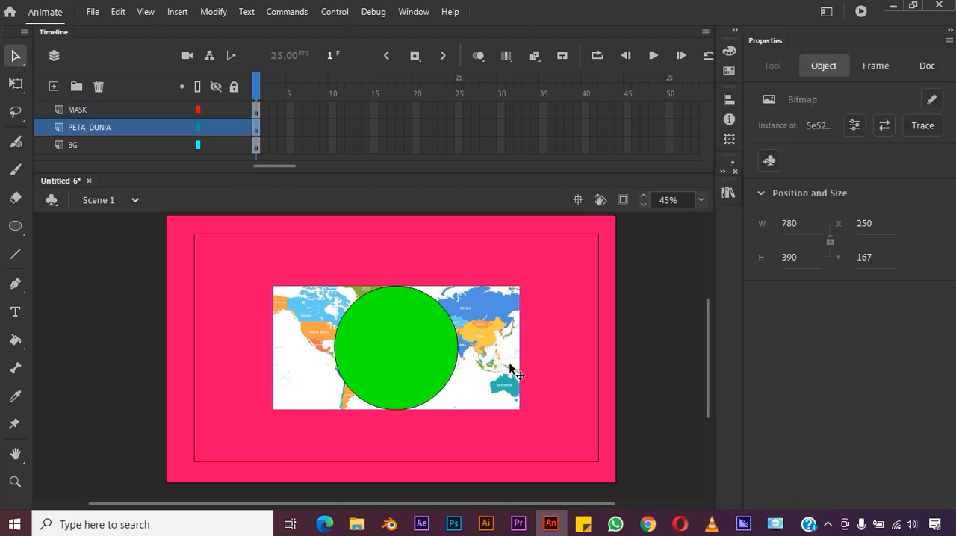
left_click_drag(486, 326, 545, 336)
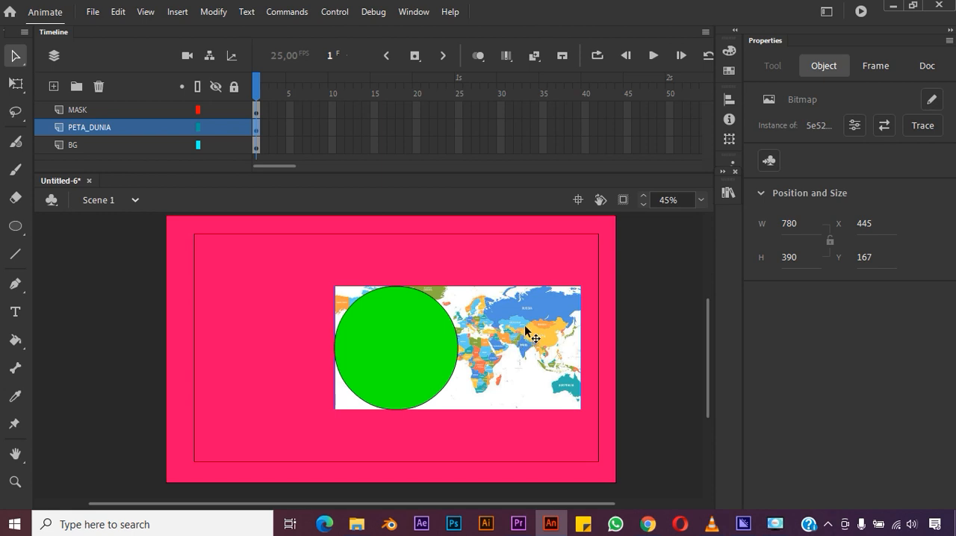
scroll(525, 332, "right", 3)
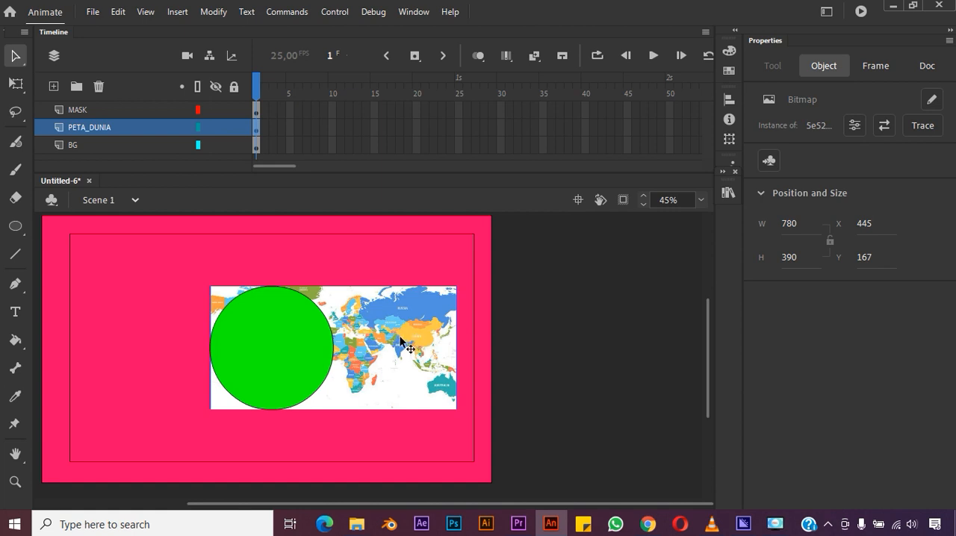
left_click_drag(366, 341, 612, 373)
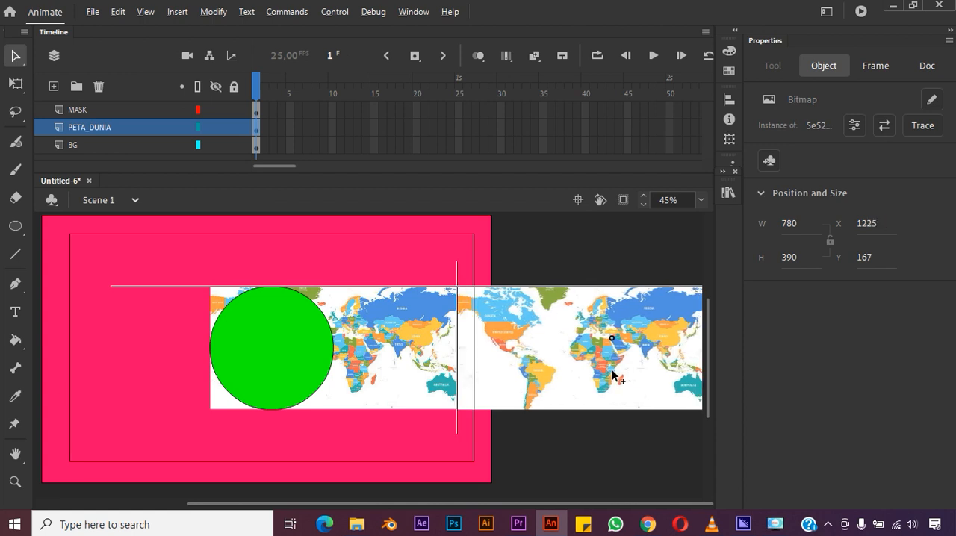
left_click_drag(610, 367, 610, 371)
key("shift+alt")
left_click(541, 435)
left_click(567, 377)
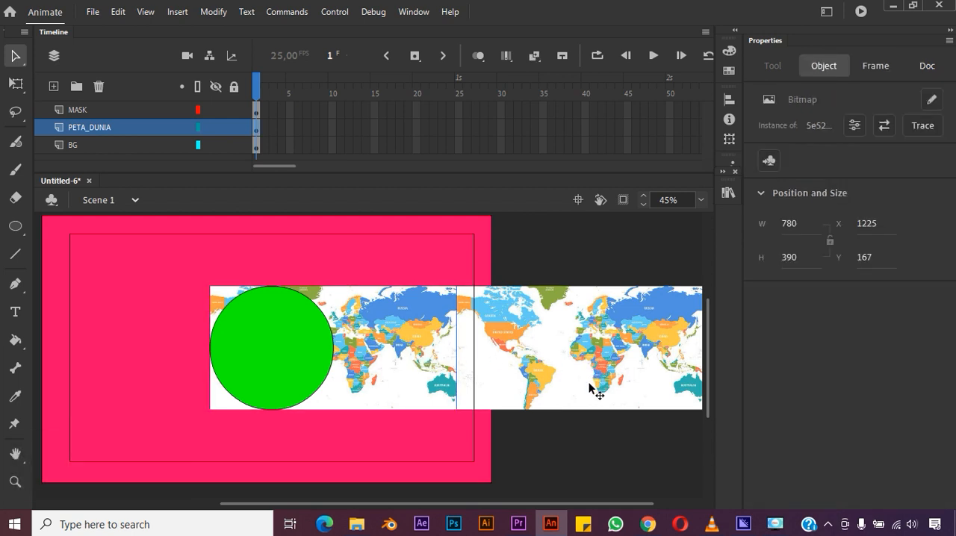
left_click(561, 428)
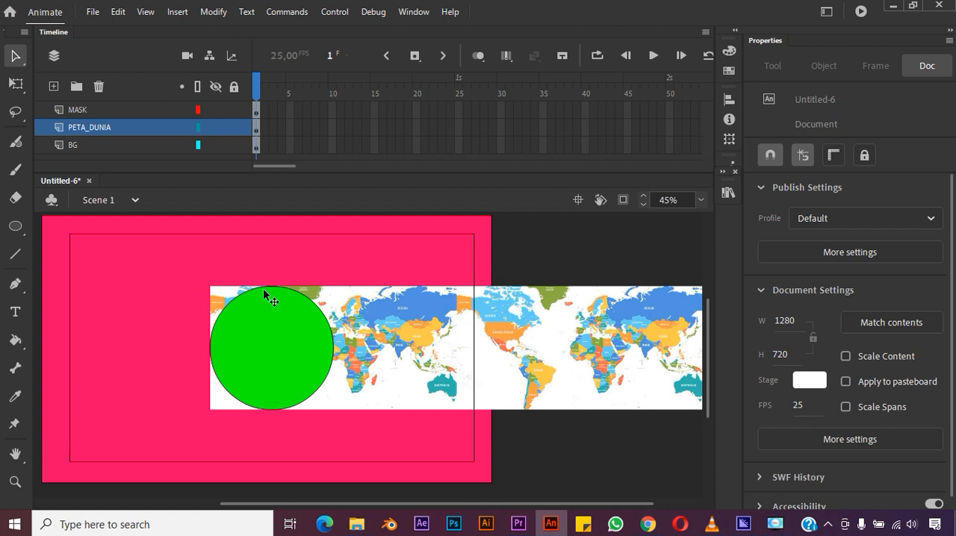
- Convert the MASK layer into a mask so the green circle masks the PETA_DUNIA layer
left_click(280, 334)
left_click(96, 112)
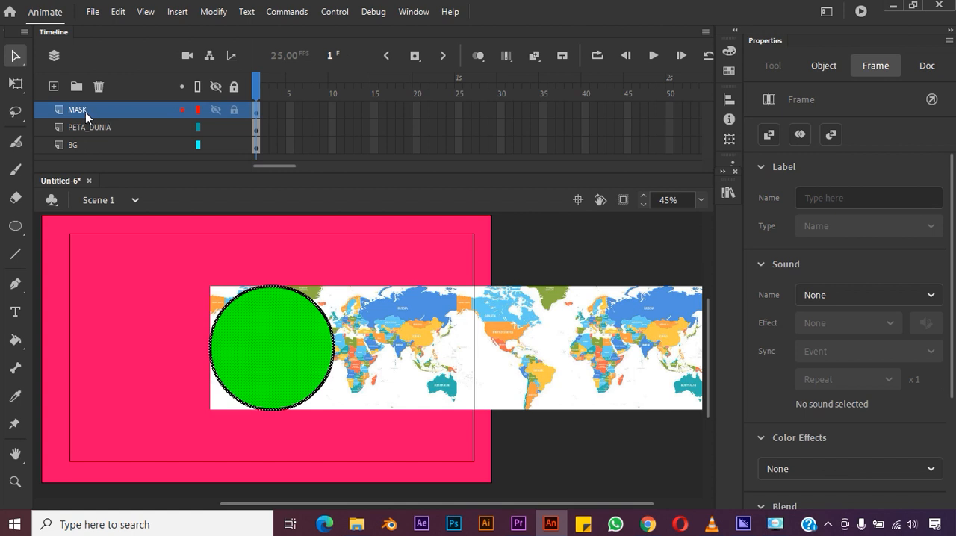
right_click(85, 112)
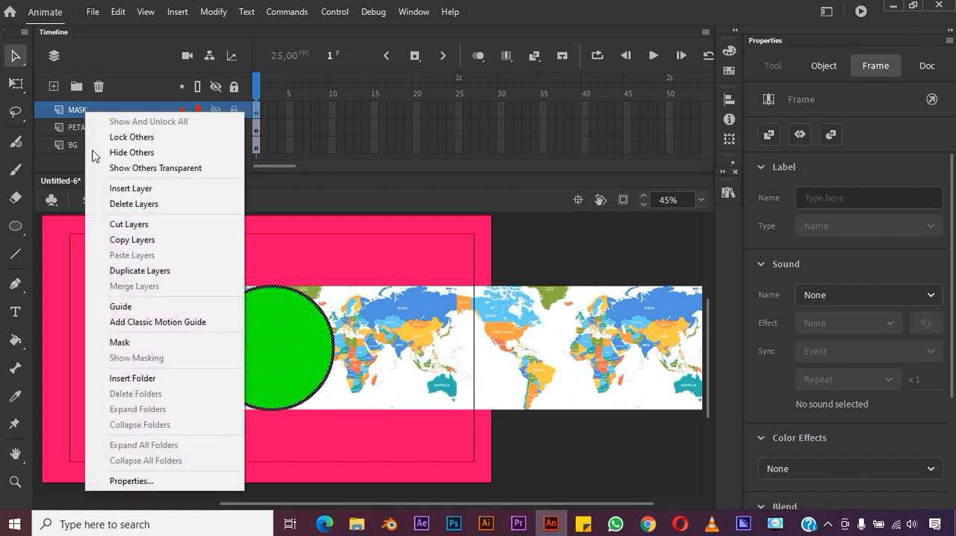
left_click(154, 343)
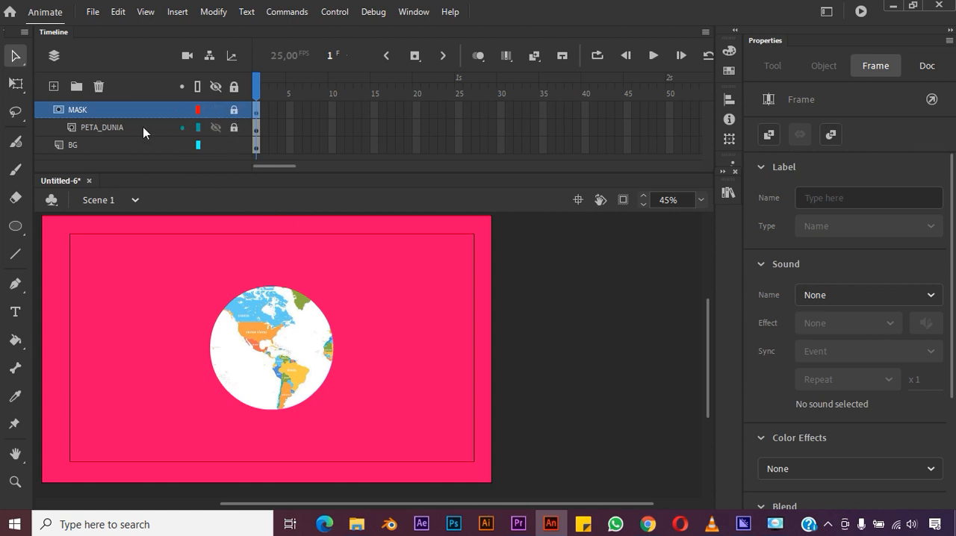
- Unlock the MASK and PETA_DUNIA layers and create a classic tween on frame 1 of PETA_DUNIA
left_click(234, 111)
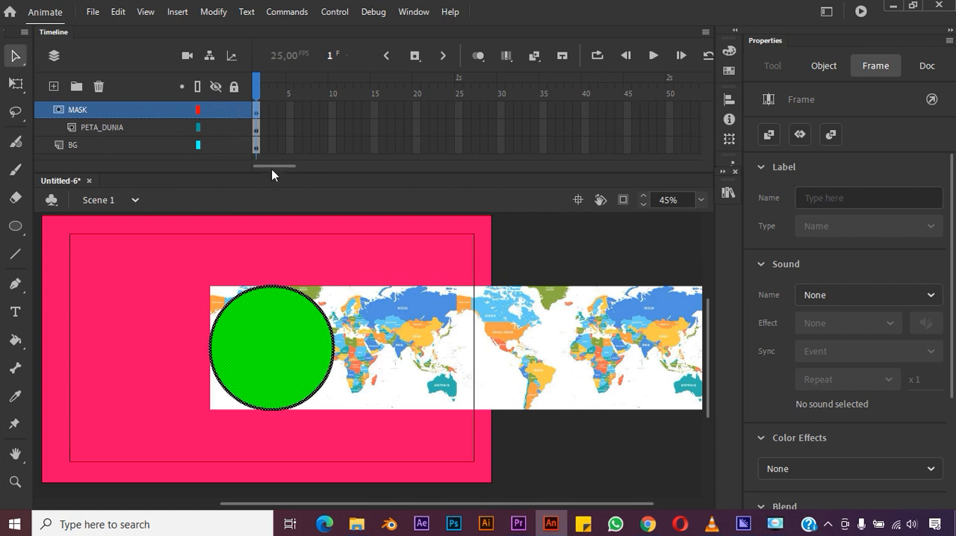
left_click(429, 363)
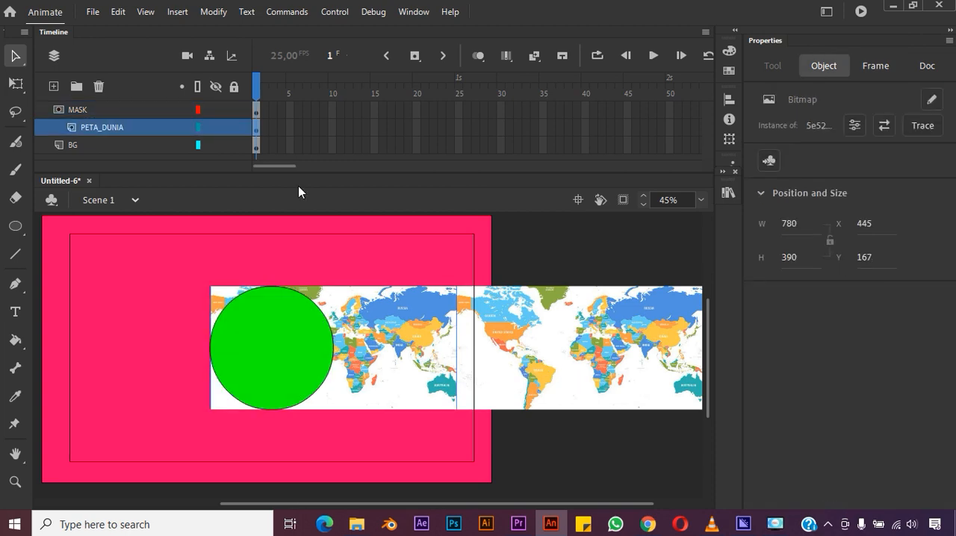
left_click(259, 130)
right_click(254, 130)
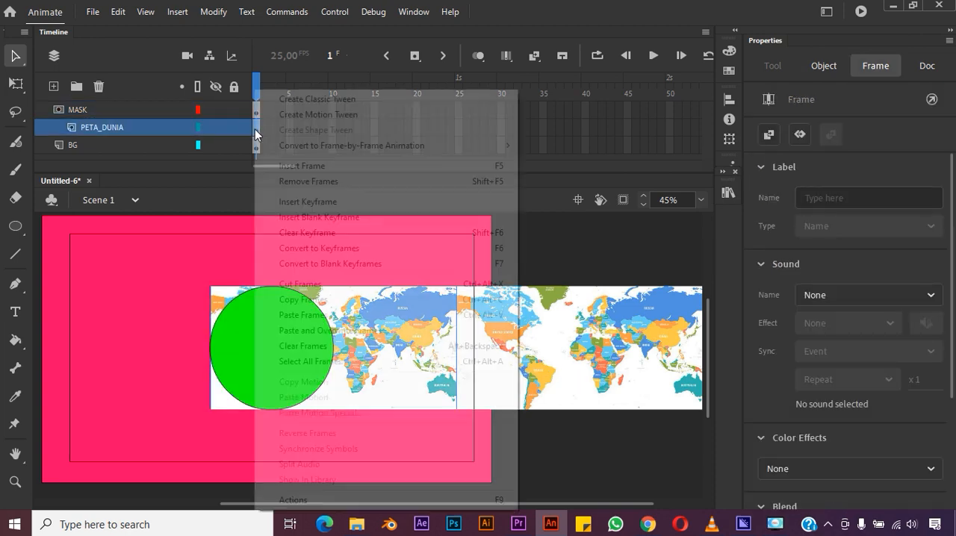
left_click(330, 100)
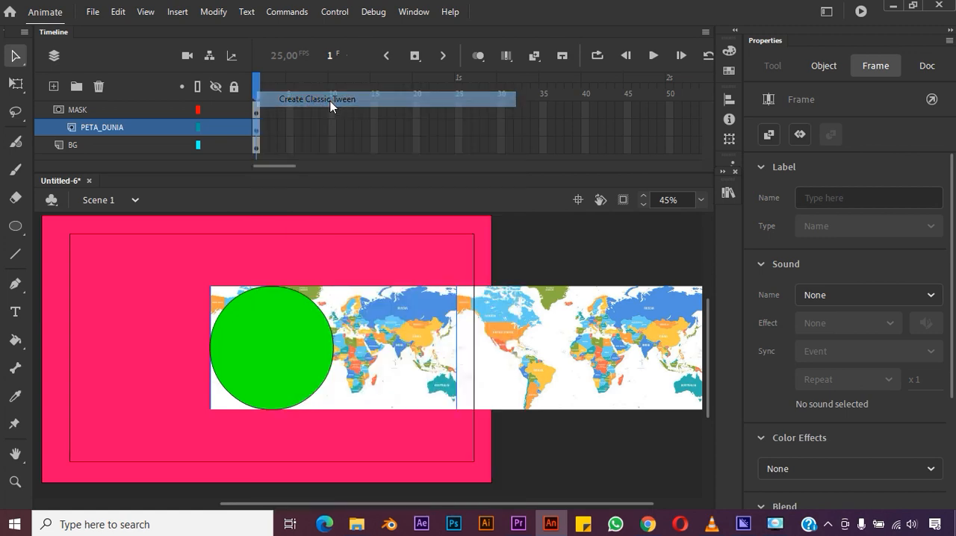
left_click(564, 304)
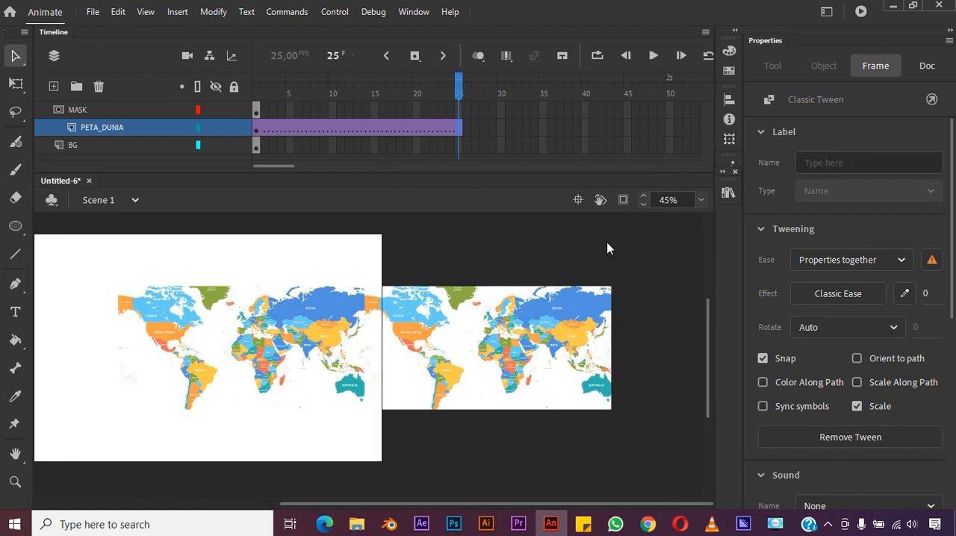
- Insert a keyframe at frame 125 on the PETA_DUNIA layer
scroll(637, 130, "right", 15)
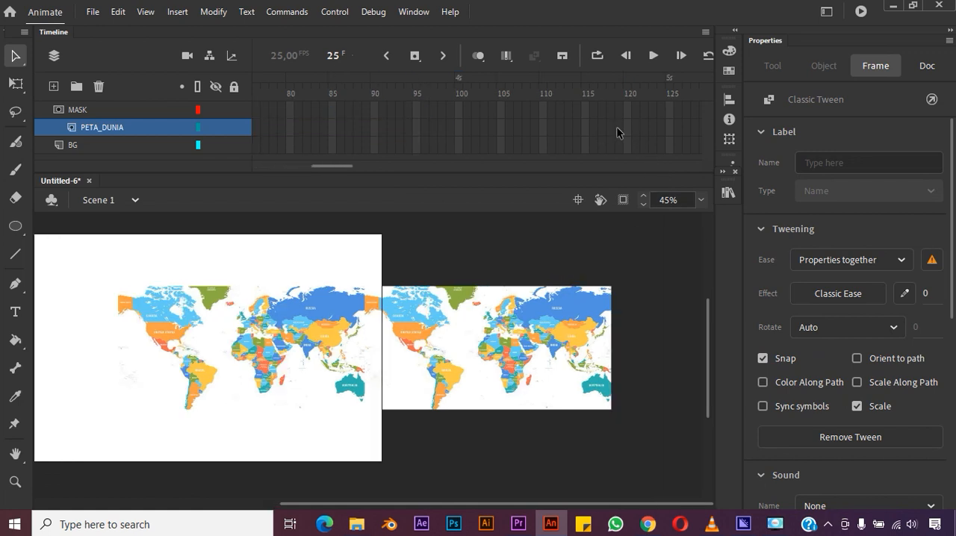
left_click(669, 128)
right_click(669, 129)
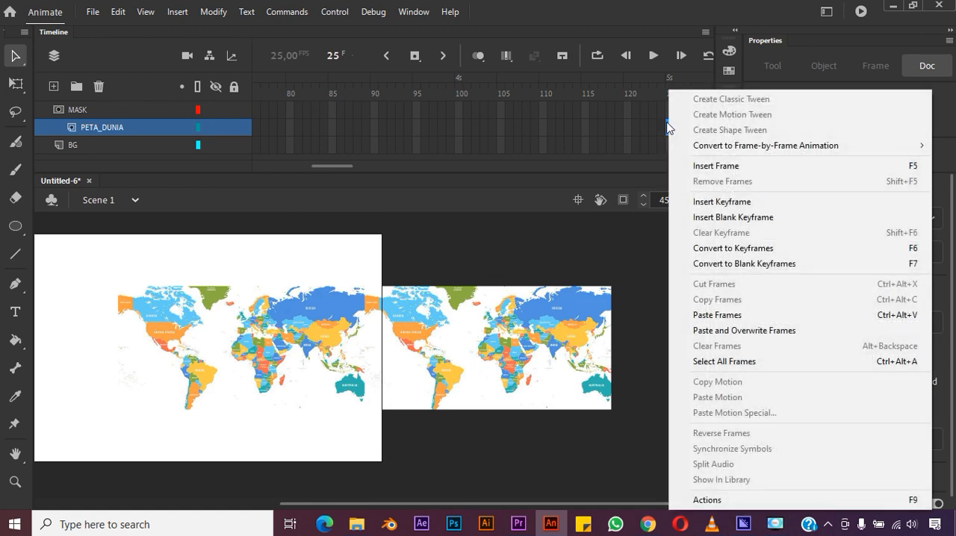
left_click(713, 202)
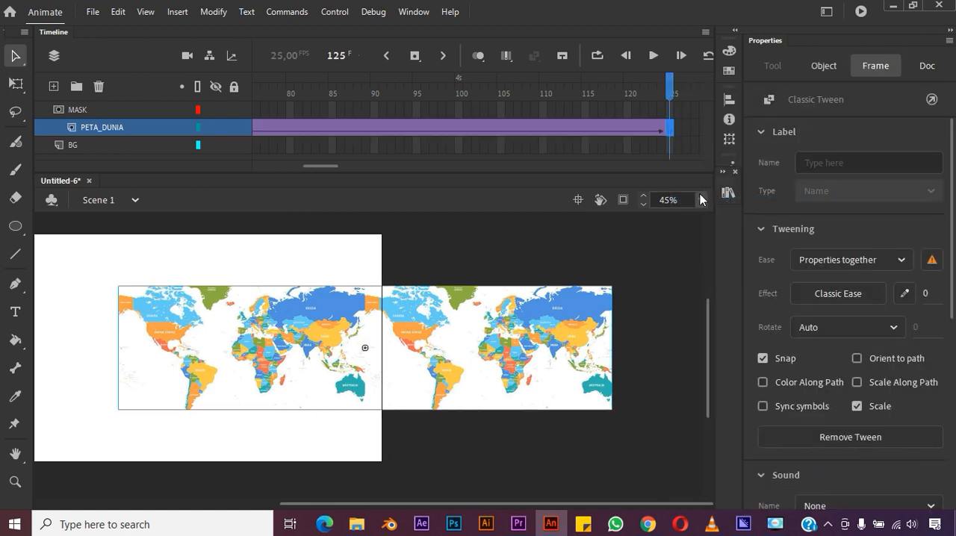
- Extend the MASK and BG layers to frame 125 by inserting frames
mouse_move(672, 95)
left_mouse_down()
mouse_move(629, 96)
mouse_move(668, 107)
left_mouse_up()
left_click(669, 107)
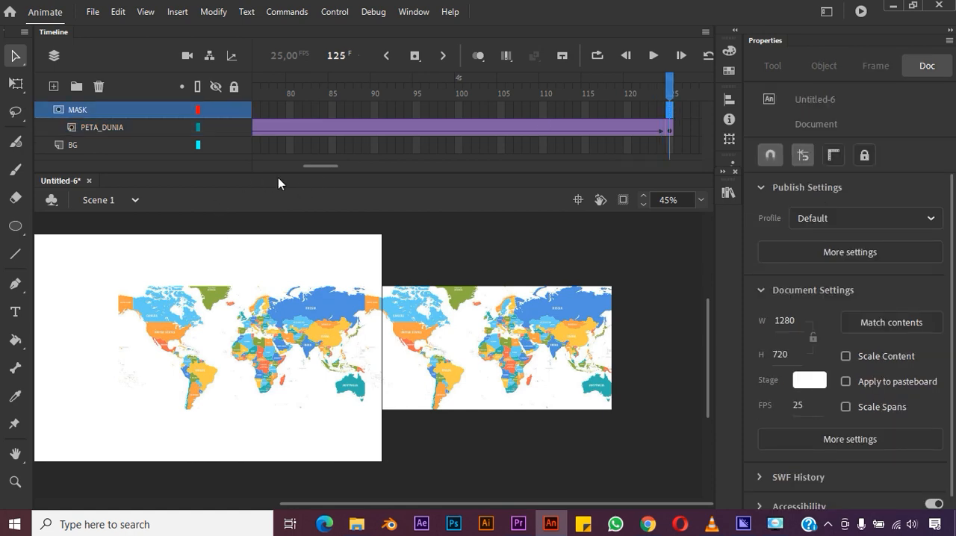
right_click(670, 115)
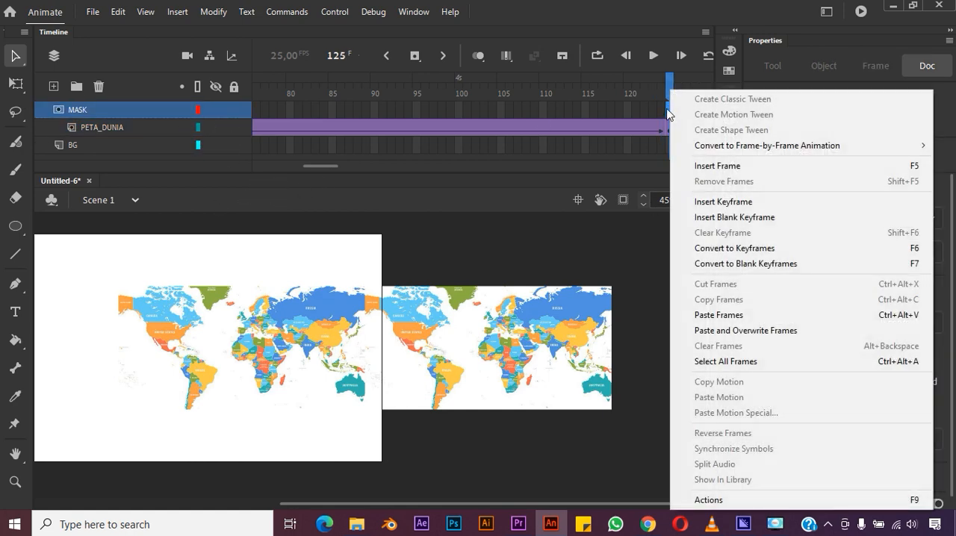
left_click(704, 166)
left_click(670, 144)
right_click(669, 144)
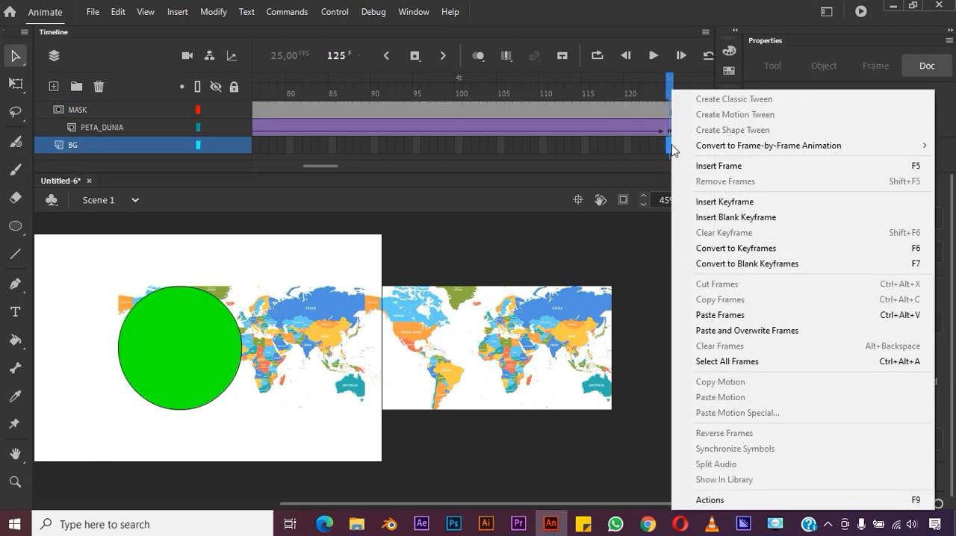
left_click(721, 166)
left_click(636, 240)
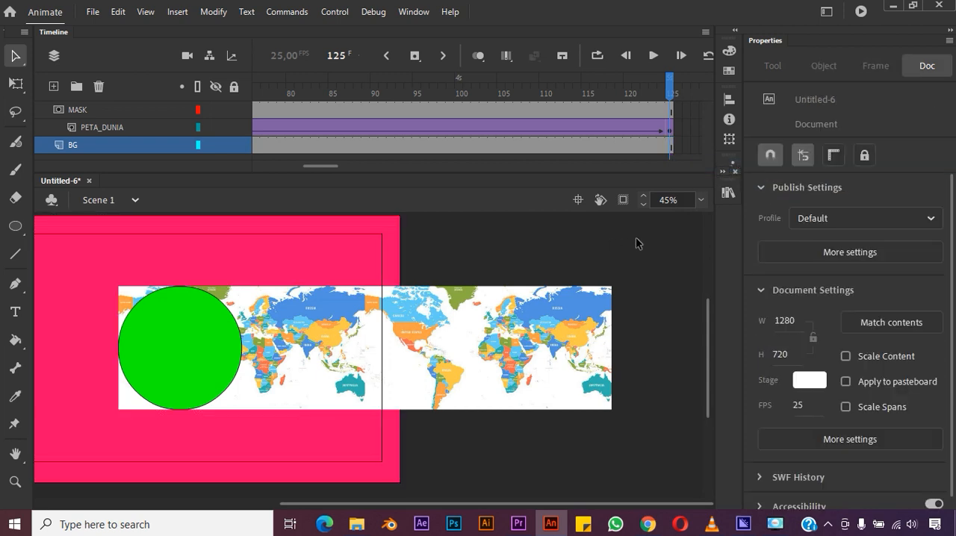
- At frame 125, move the joined world maps horizontally to X 447.45, with the second map's left edge aligned to the circle's left edge
left_click(535, 338)
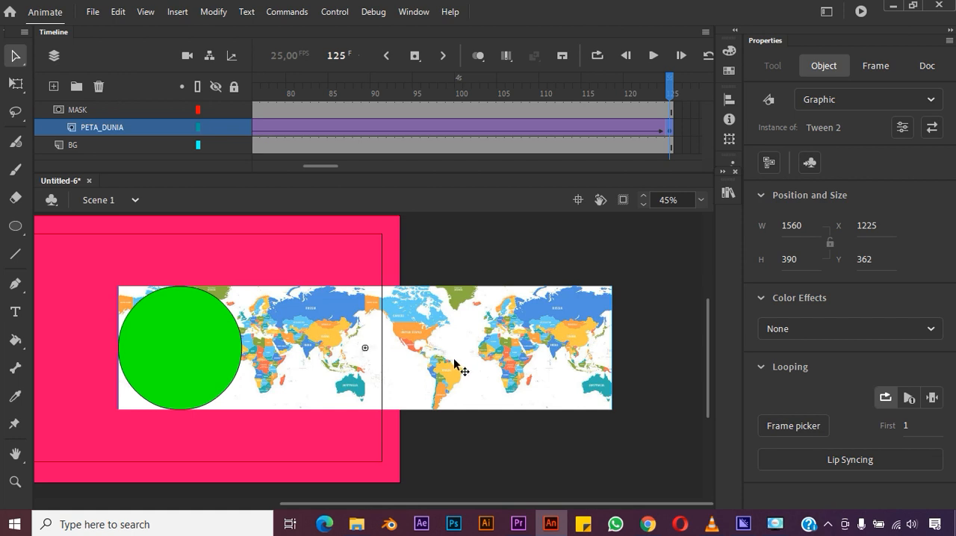
left_click_drag(463, 359, 319, 343)
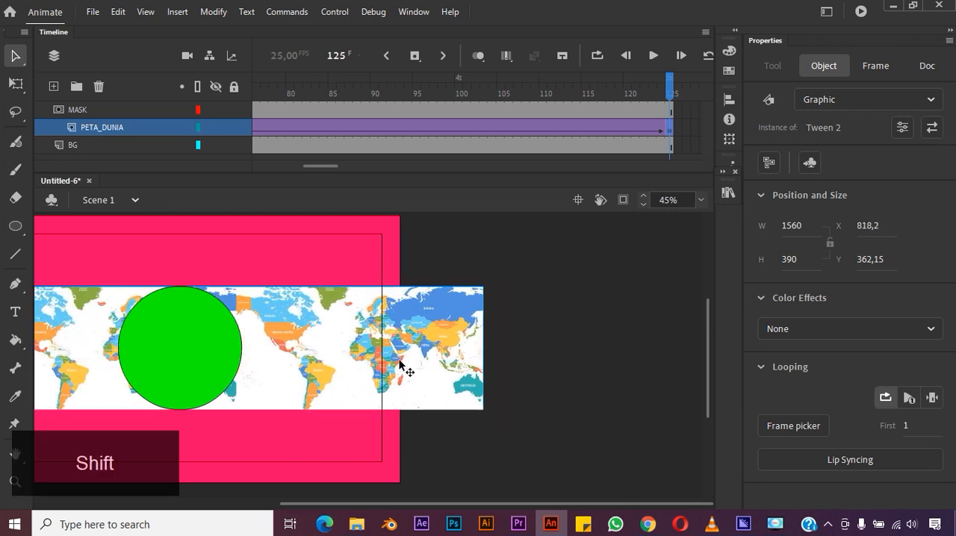
left_click_drag(404, 365, 326, 356)
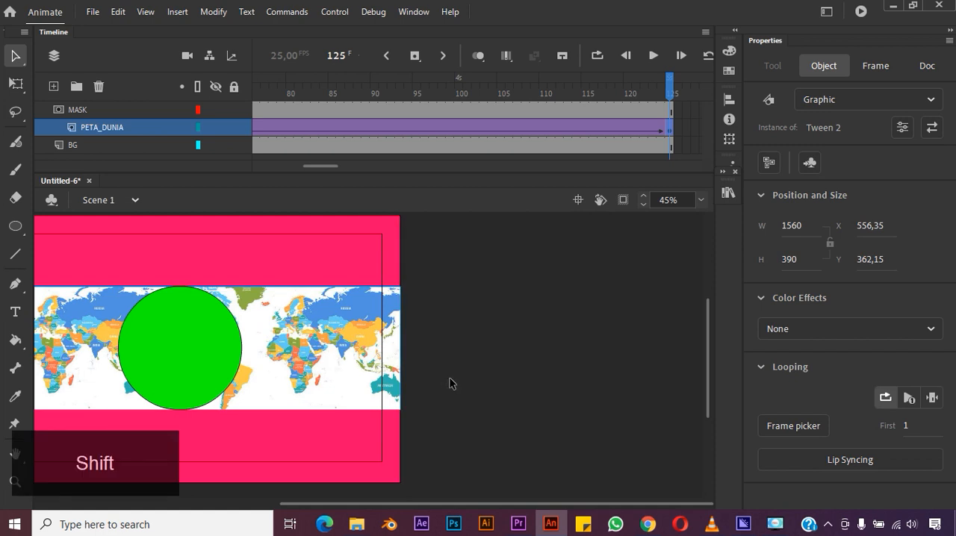
left_click(413, 436)
scroll(366, 448, "down", 3)
left_click_drag(326, 504, 258, 478)
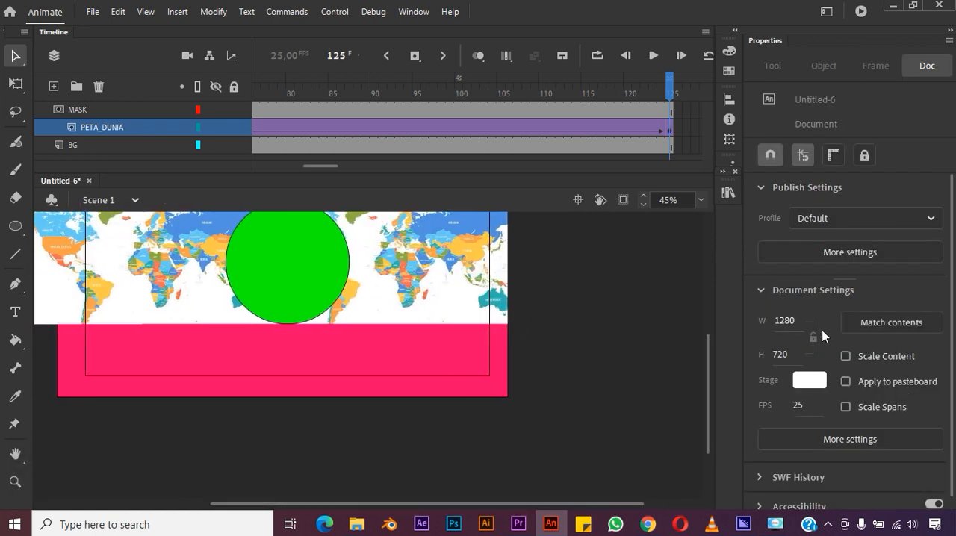
left_click_drag(707, 365, 710, 333)
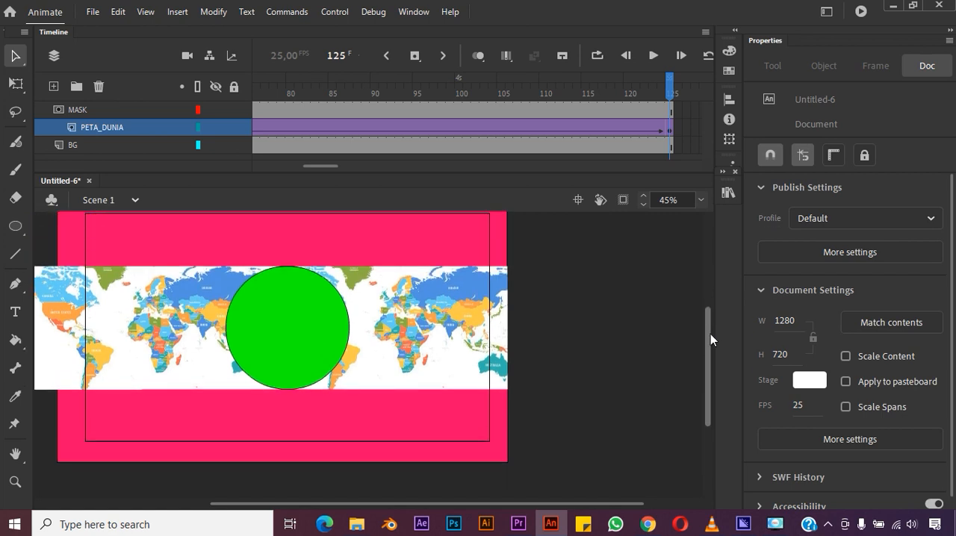
left_click(443, 319)
left_click_drag(443, 320, 451, 320)
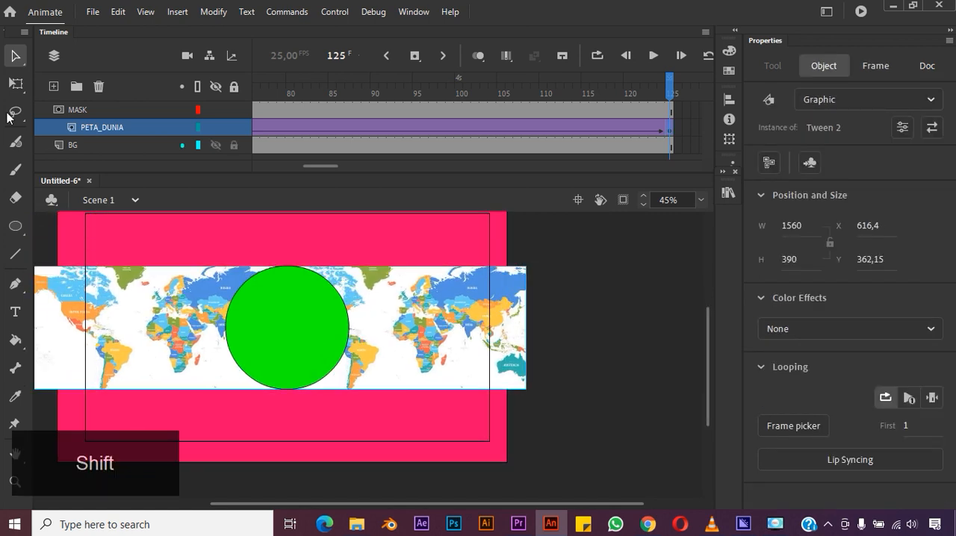
left_click(14, 83)
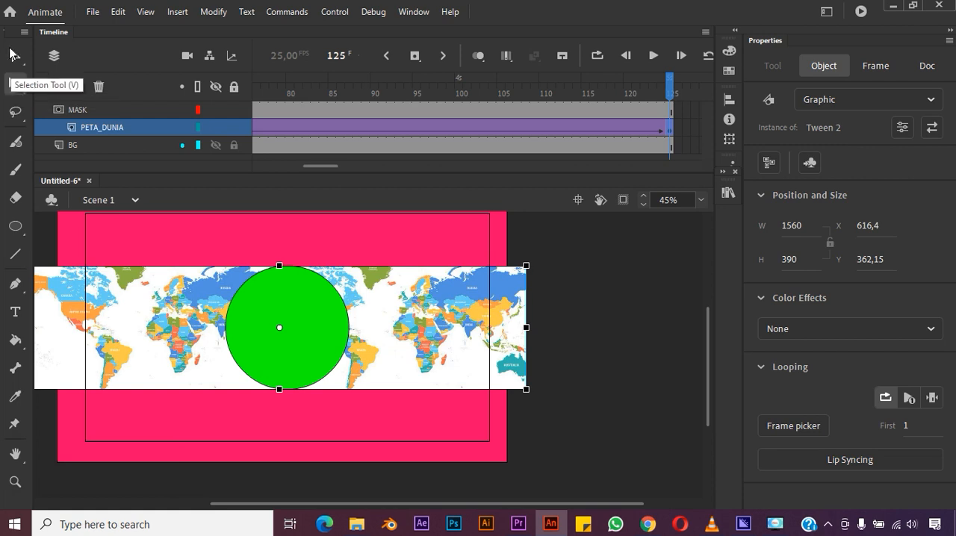
left_click_drag(431, 338, 376, 320)
key("shift")
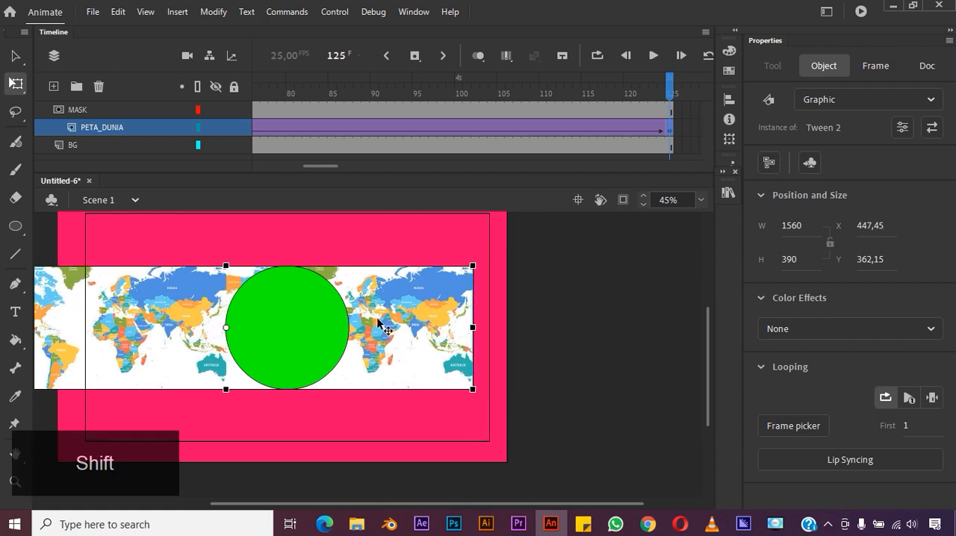
- Scrub through the timeline to check the map's movement behind the circle, and return to frame 1
left_click_drag(670, 93, 264, 24)
left_click_drag(265, 86, 700, 175)
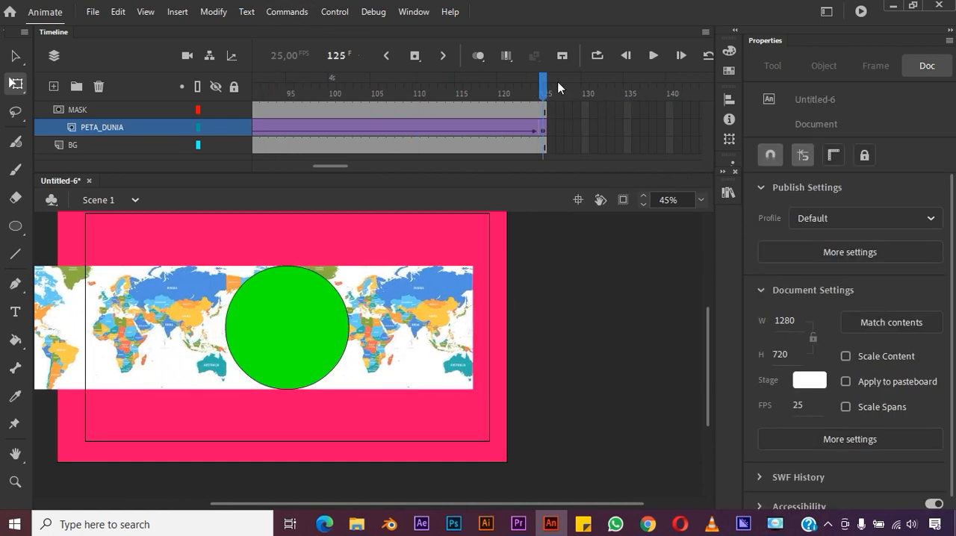
left_click(366, 83)
left_click_drag(176, 51, 241, 51)
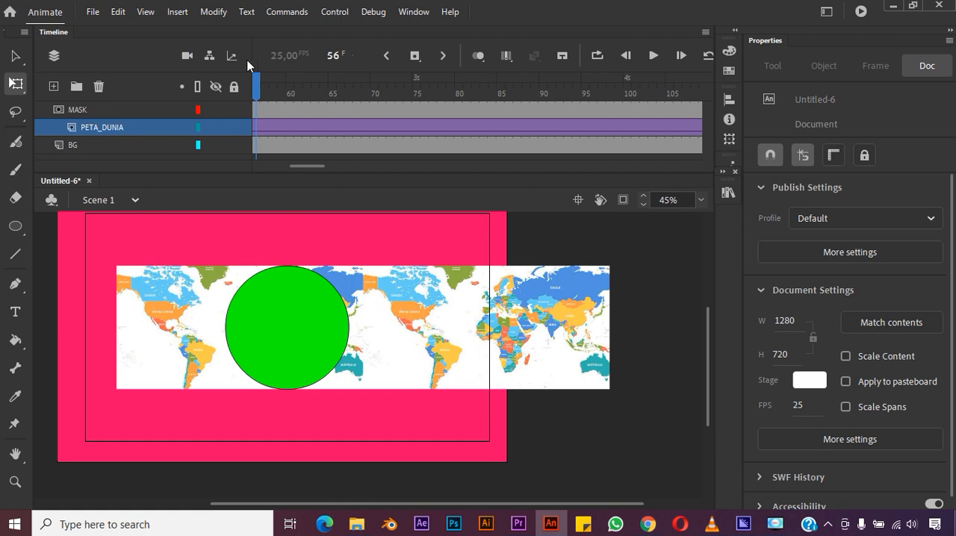
left_click_drag(256, 91, 217, 88)
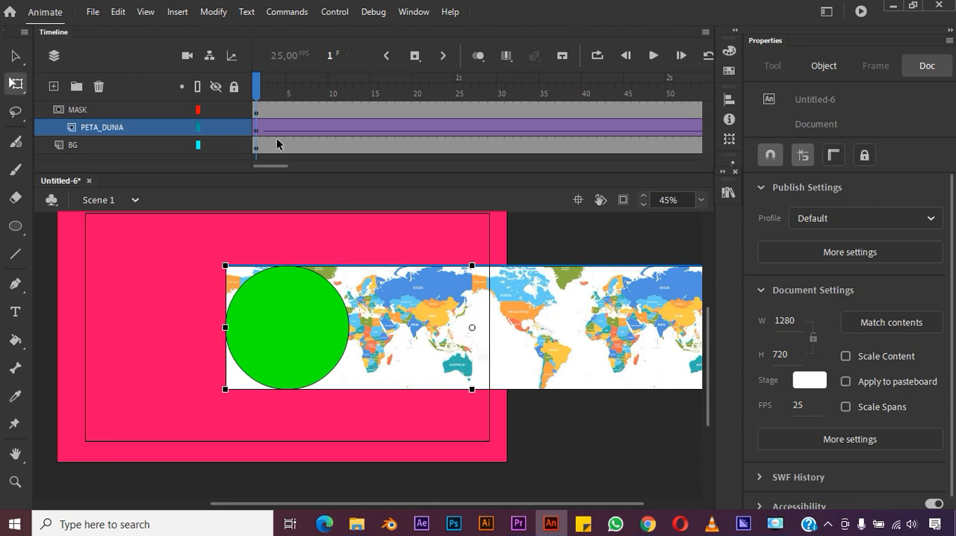
- Lock the MASK and PETA_DUNIA layers to show the masking effect on the stage
left_click(239, 112)
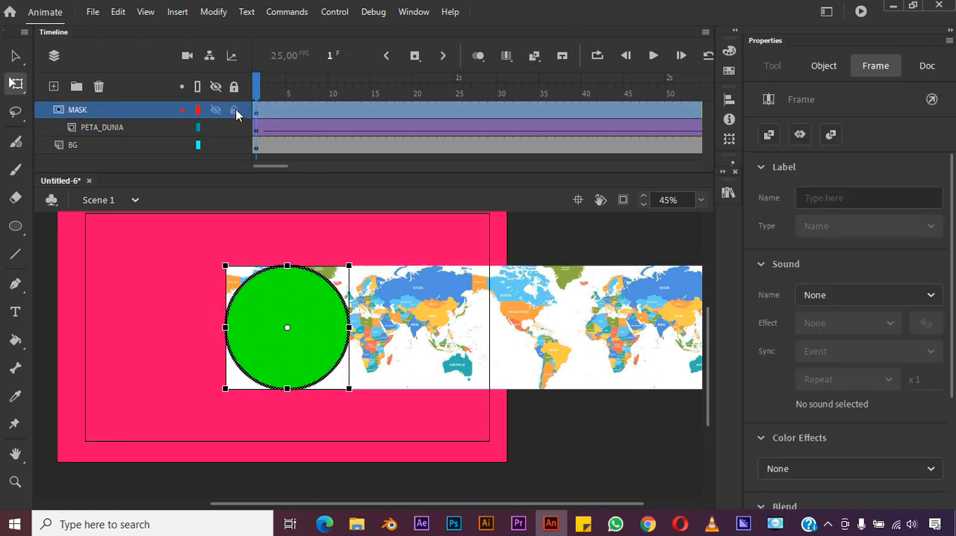
left_click(234, 111)
left_click(237, 110)
left_click(235, 128)
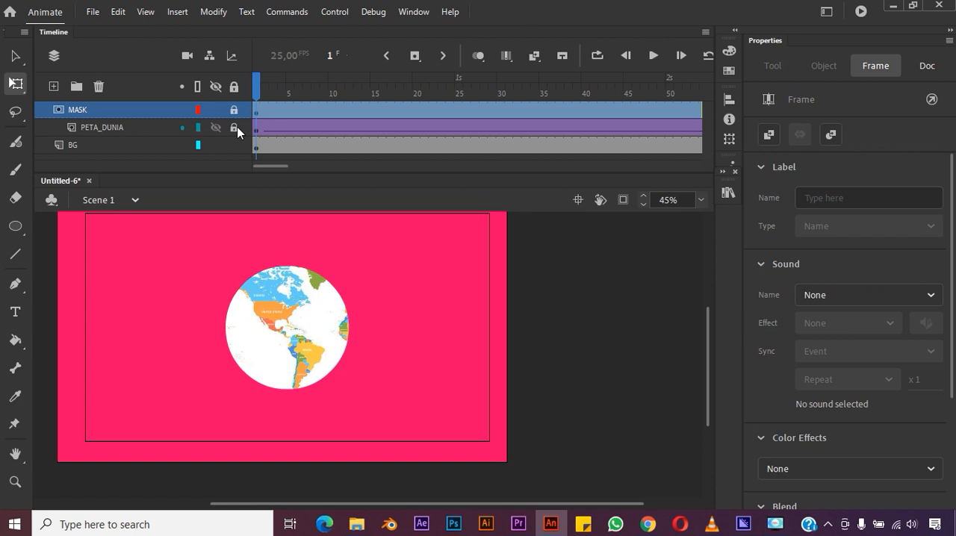
- Play the animation on the stage, test the movie in the preview window and close the preview
left_click(654, 56)
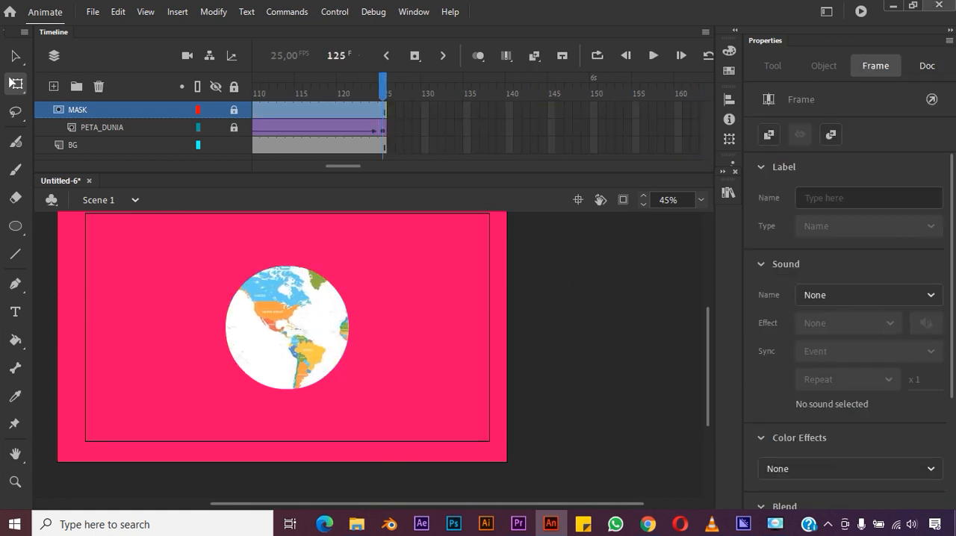
left_click(861, 12)
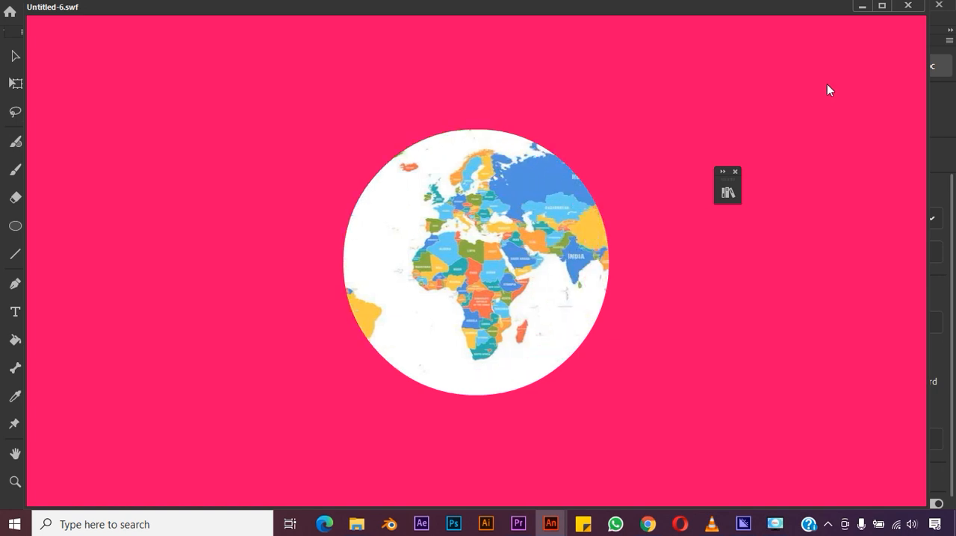
left_click(909, 6)
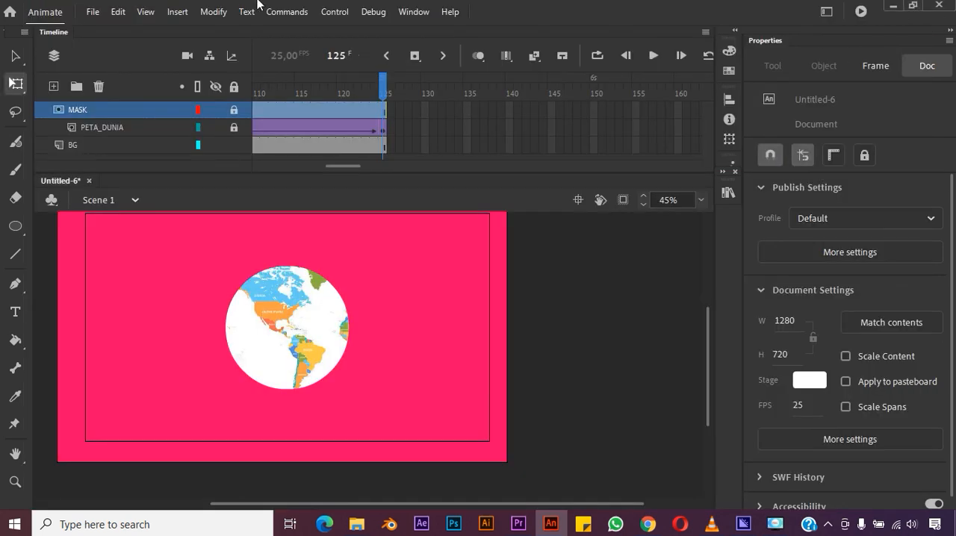
- Review the video export settings with H.264 format and the Match Source - High bitrate preset, and close them without exporting
left_click(92, 12)
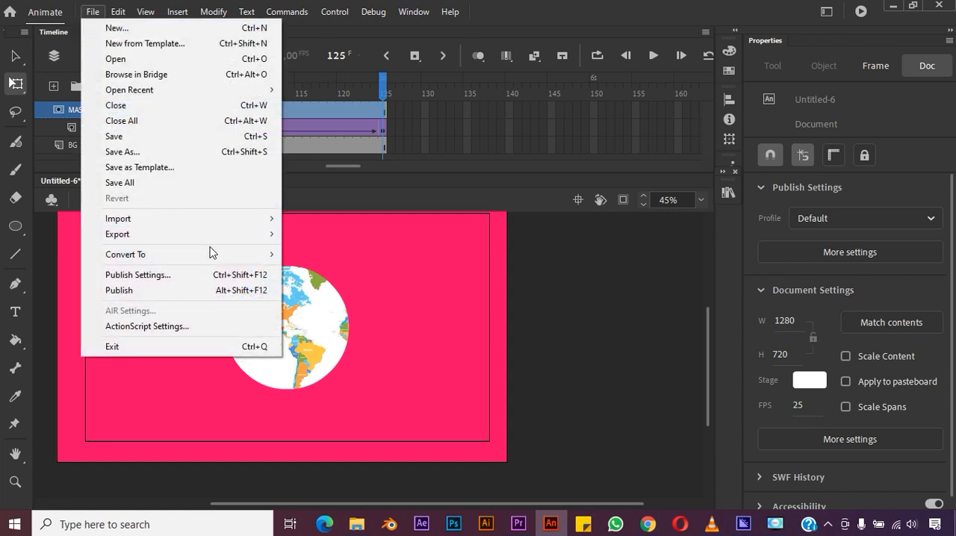
mouse_move(222, 241)
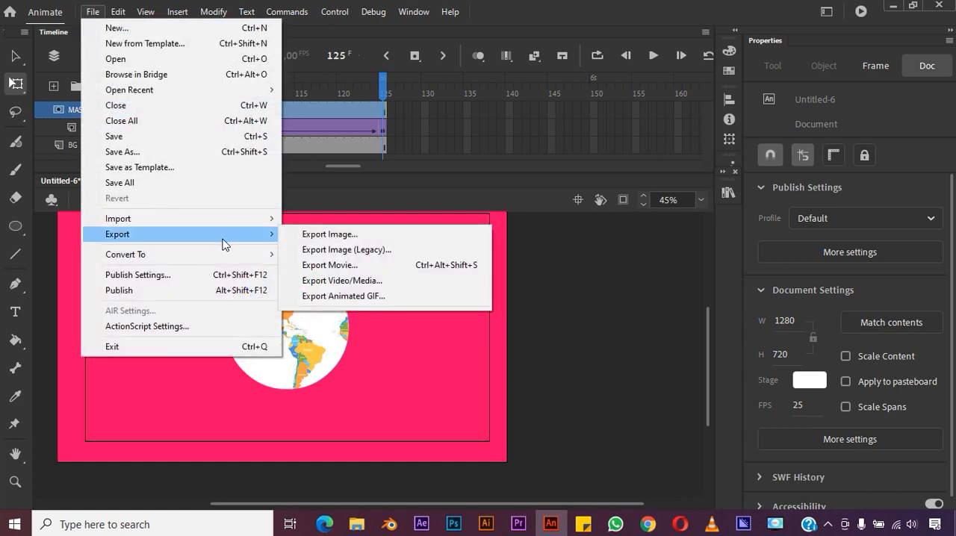
left_click(322, 281)
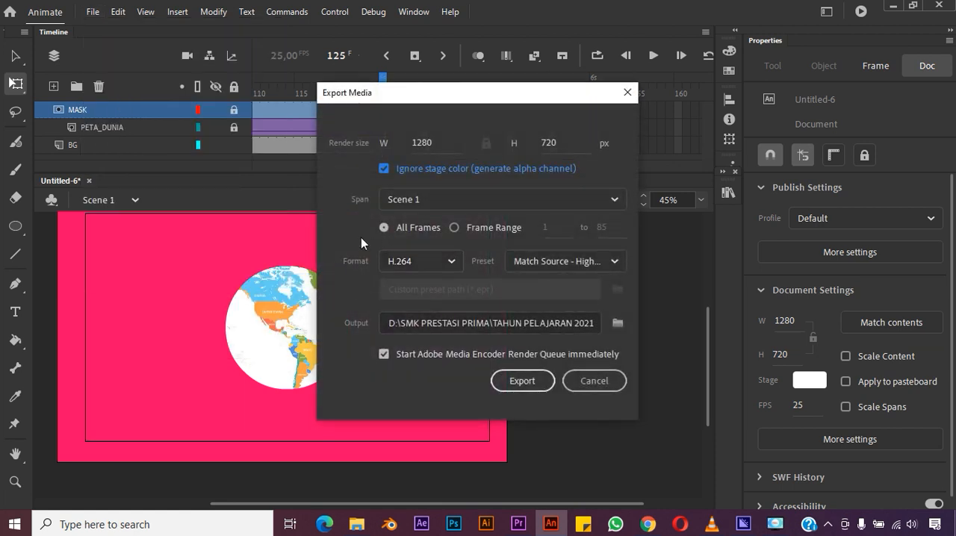
left_click(429, 264)
left_click(430, 264)
left_click(540, 267)
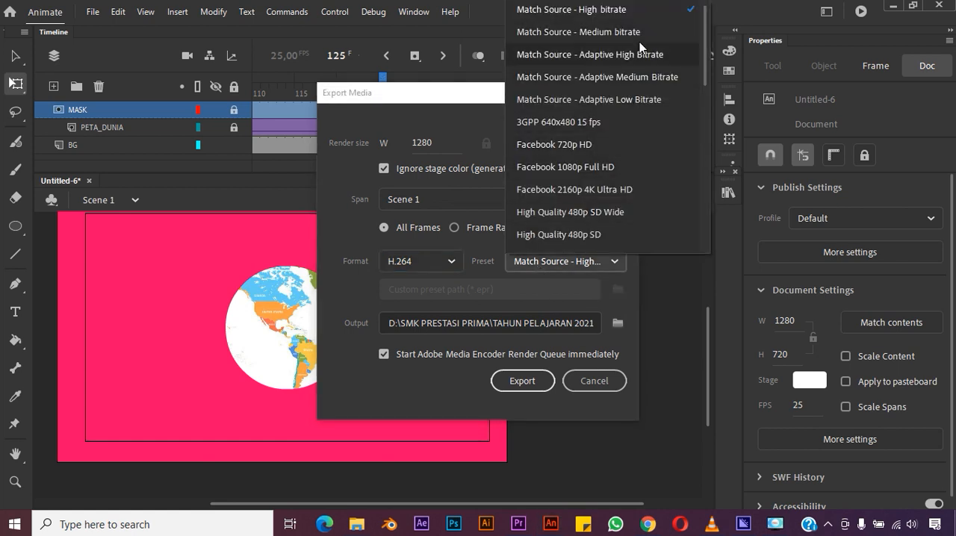
left_click(640, 14)
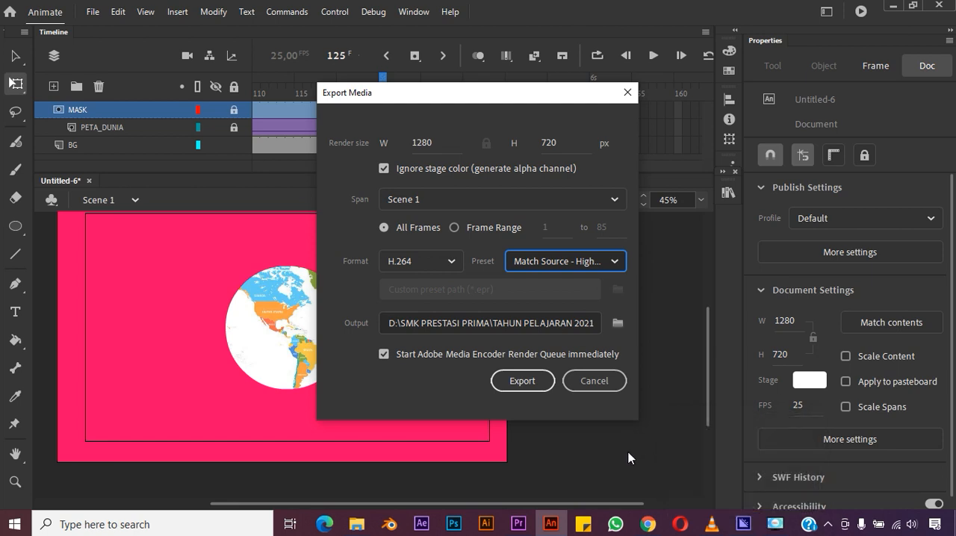
left_click(616, 382)
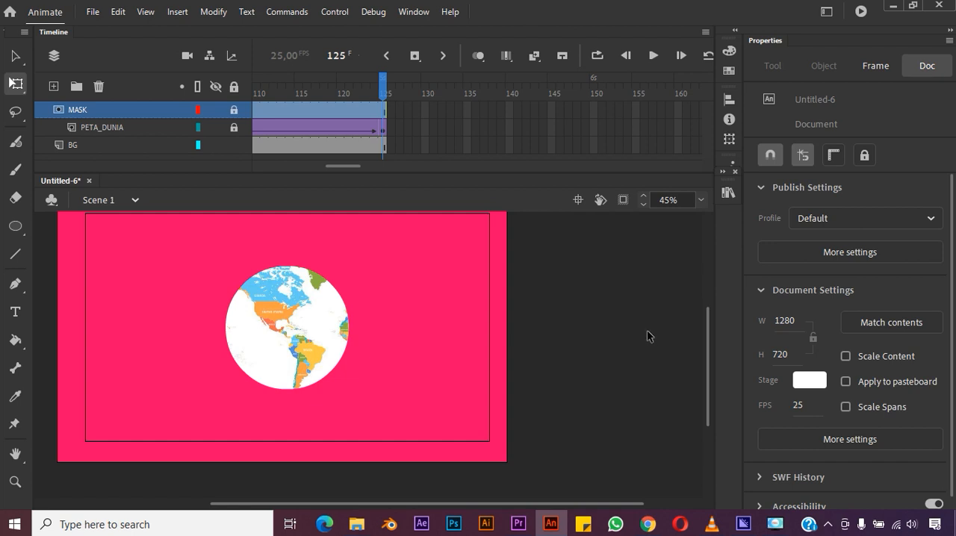
left_click(623, 350)
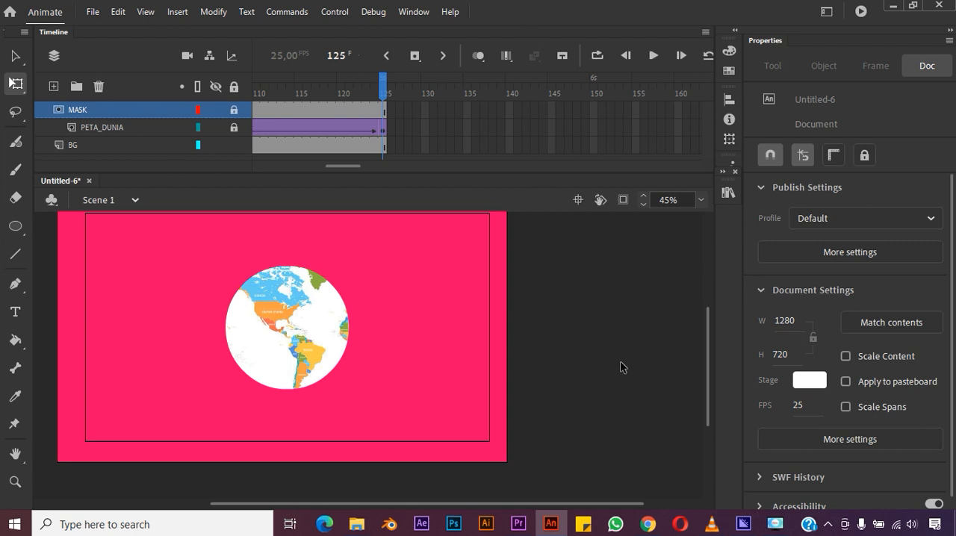
- Save the globe animation document as Bola Dunia
left_click(93, 12)
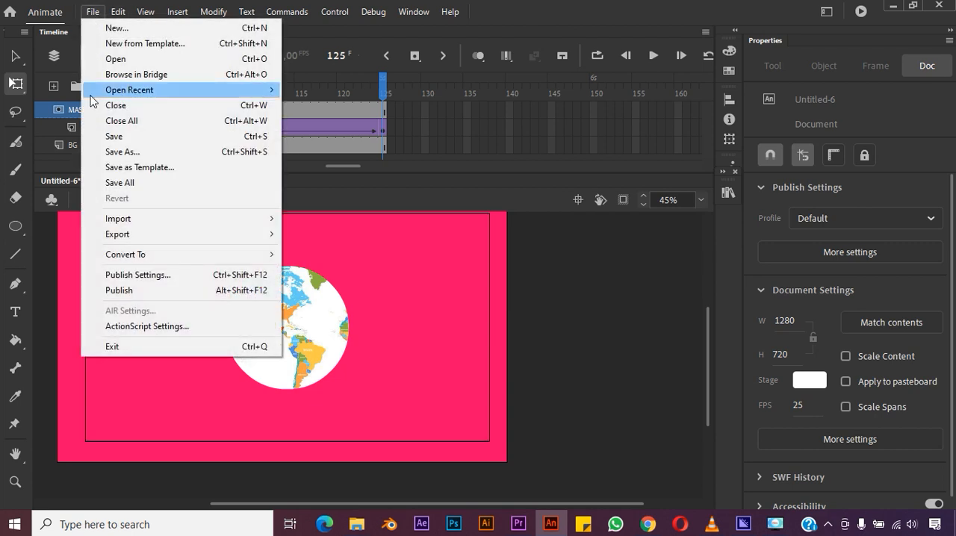
left_click(119, 138)
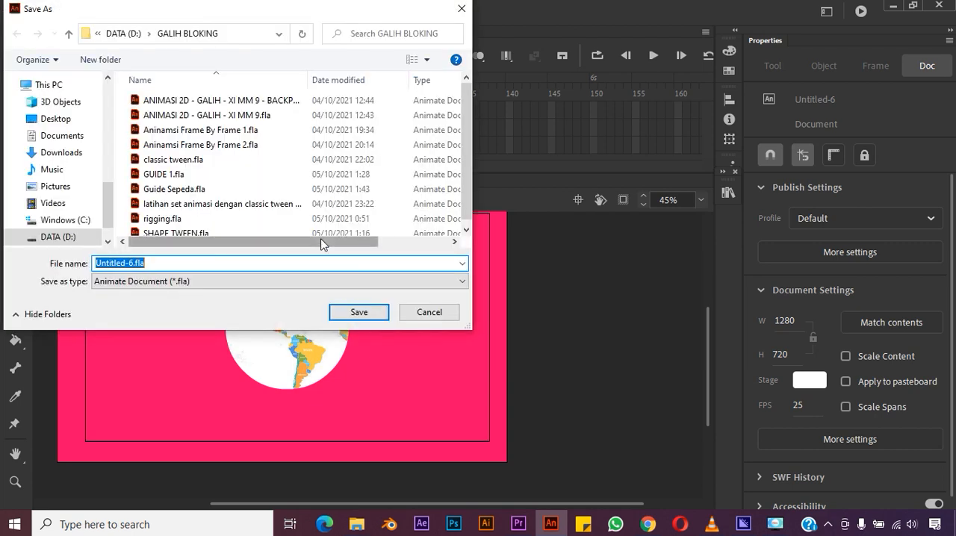
type("Bola Dunia")
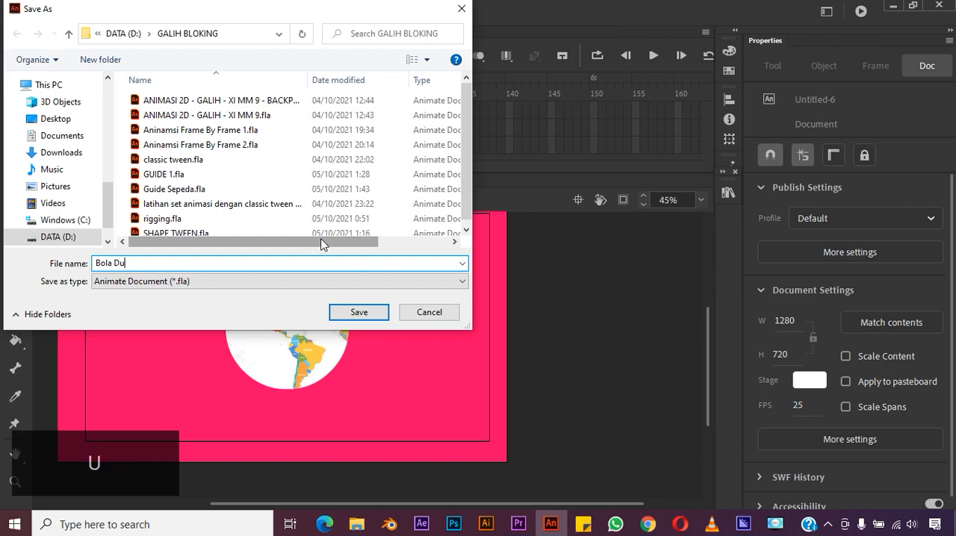
left_click(358, 311)
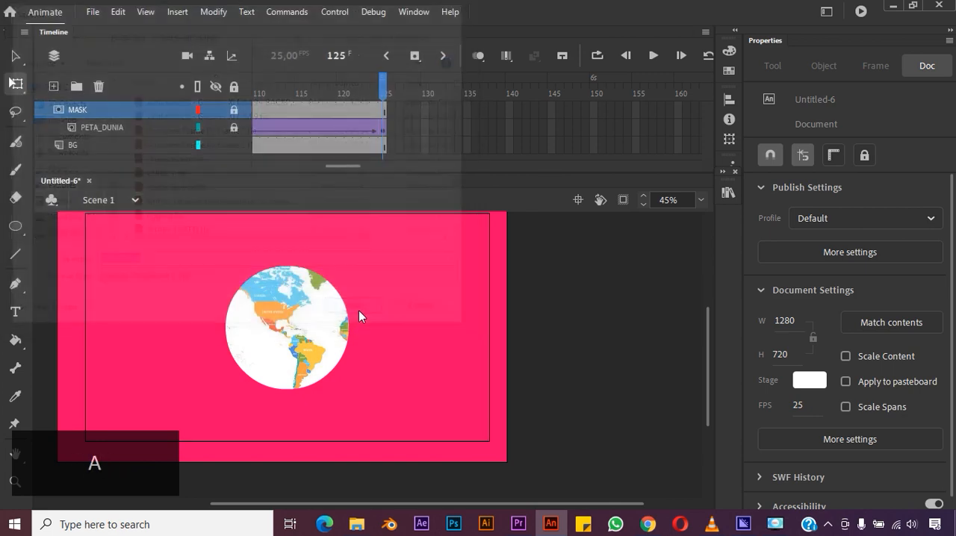
- Save a copy of the document under the name Lo Fi
left_click(93, 11)
left_click(121, 151)
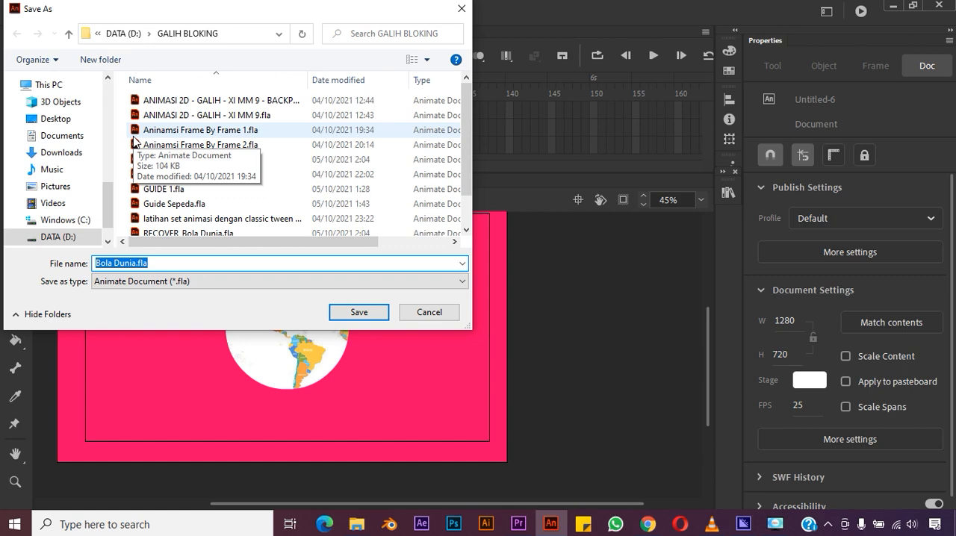
type("Lo Fi")
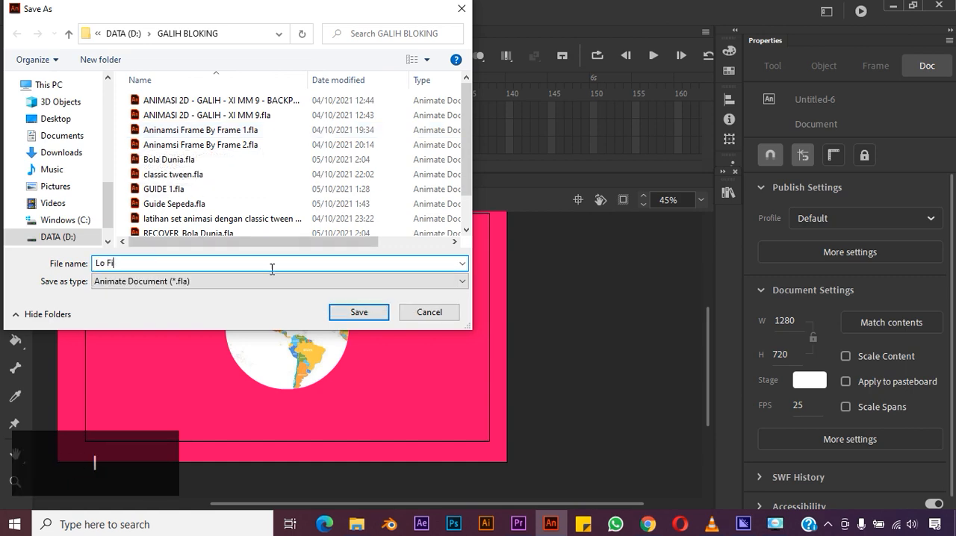
left_click(349, 312)
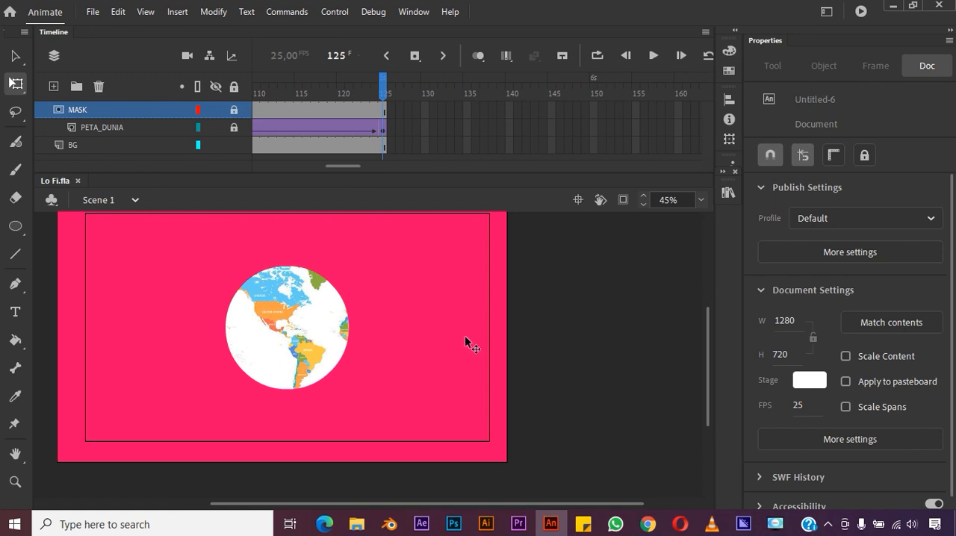
- Delete the pink background shape and remove the MASK and PETA_DUNIA layers
key("ctrl+a")
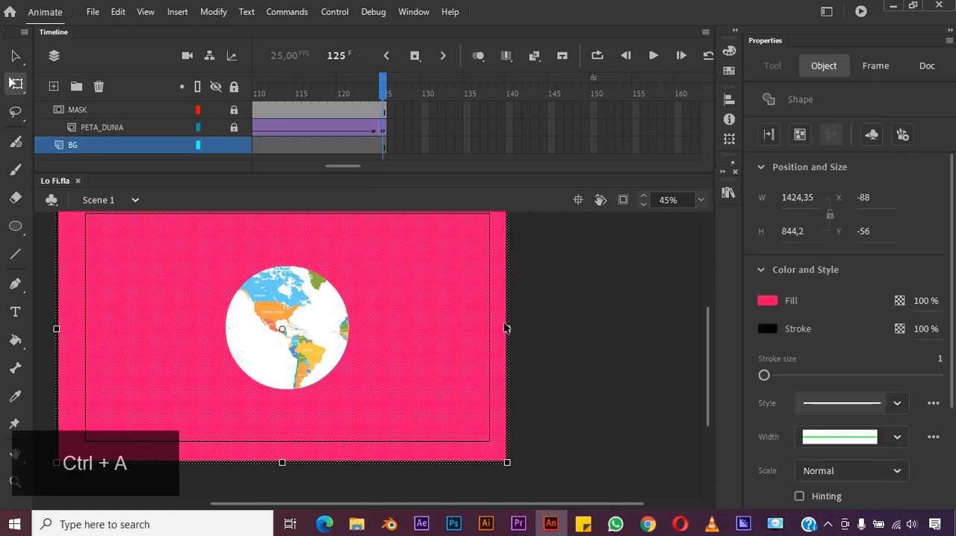
key("Delete")
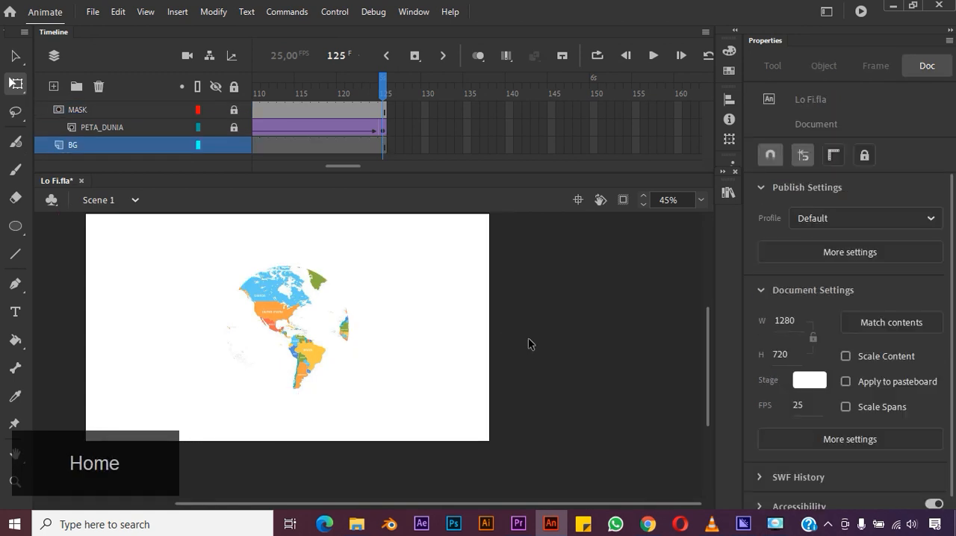
left_click(132, 114)
left_click(122, 126, "shift")
left_click(99, 86)
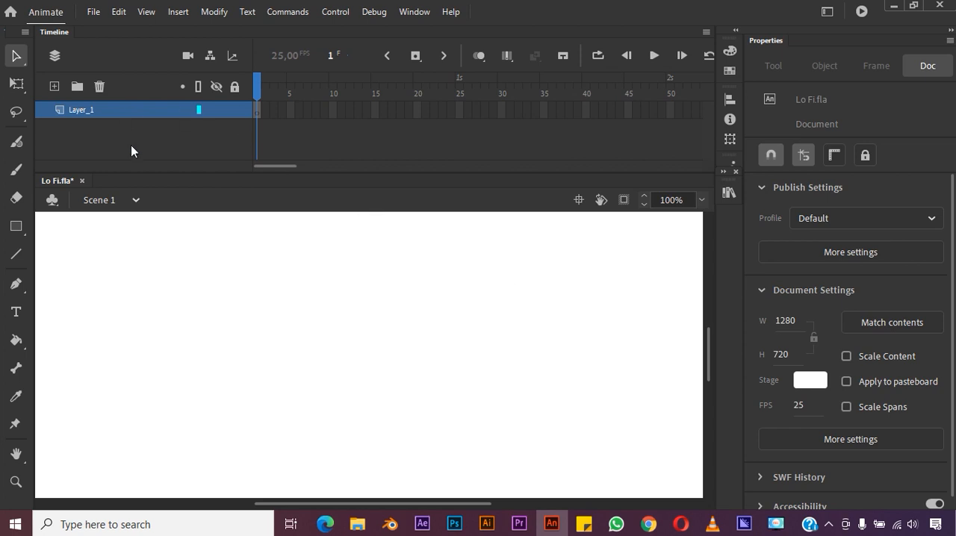
- Import the blue illustration of the girl seated at the open sliding doors onto the stage
left_click(95, 13)
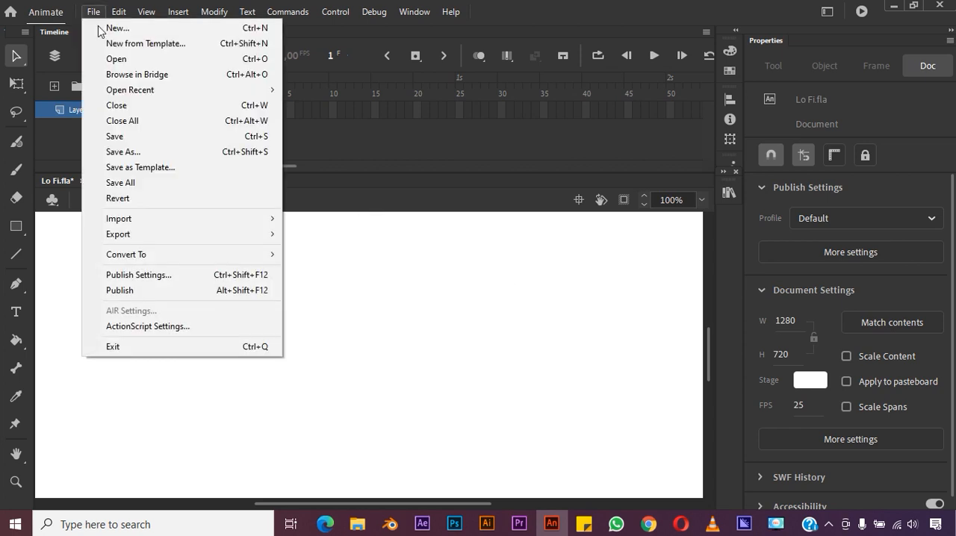
mouse_move(247, 224)
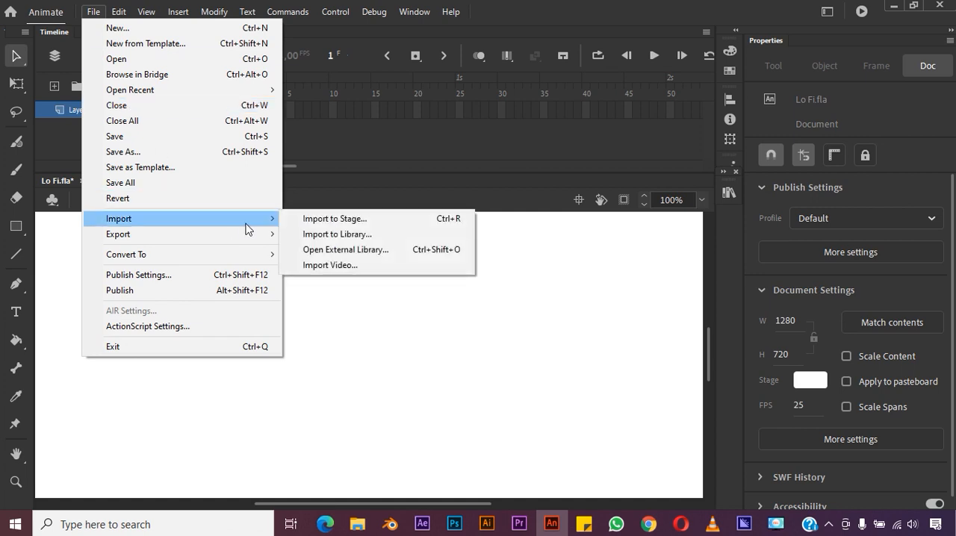
left_click(312, 219)
left_click(312, 145)
left_click(364, 314)
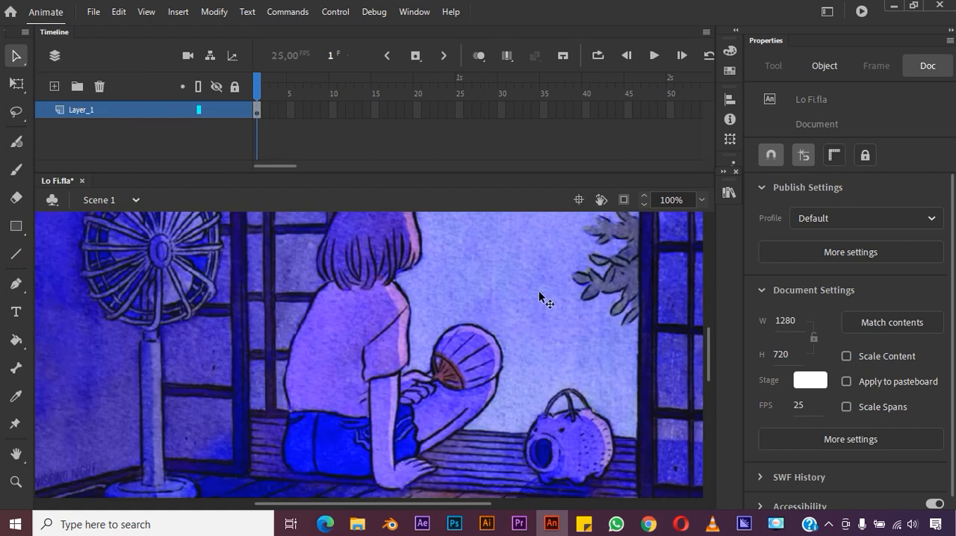
- Rename the imported illustration's layer to BG
left_click(702, 200)
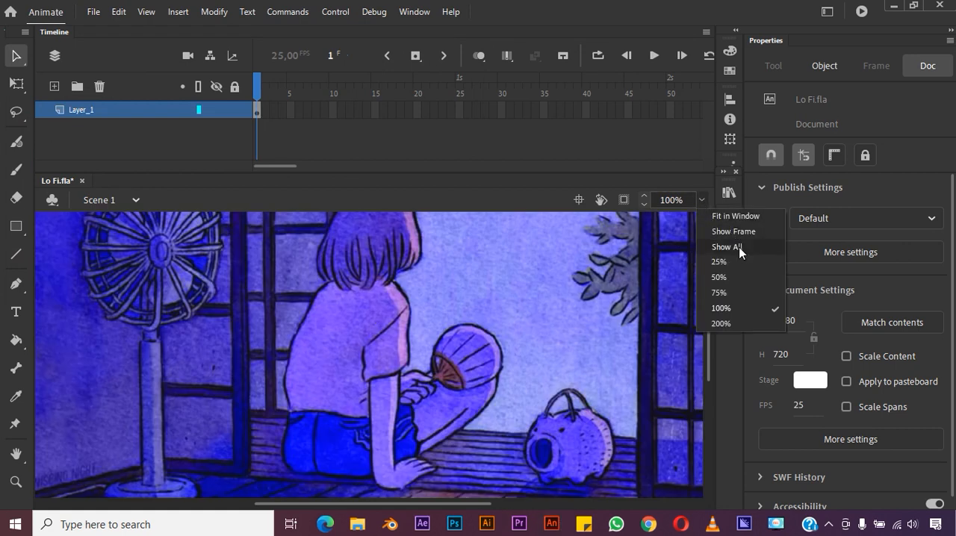
left_click(735, 276)
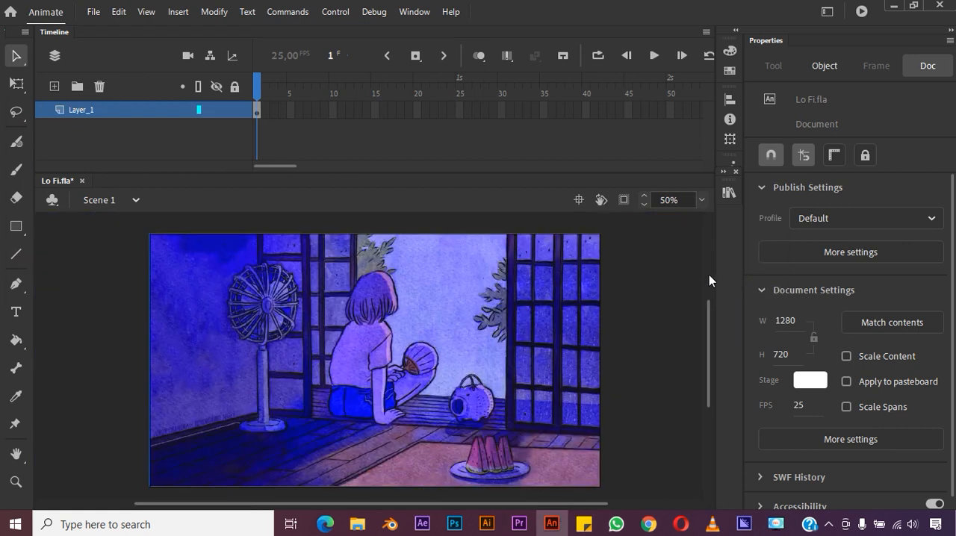
double_click(86, 110)
type("BG")
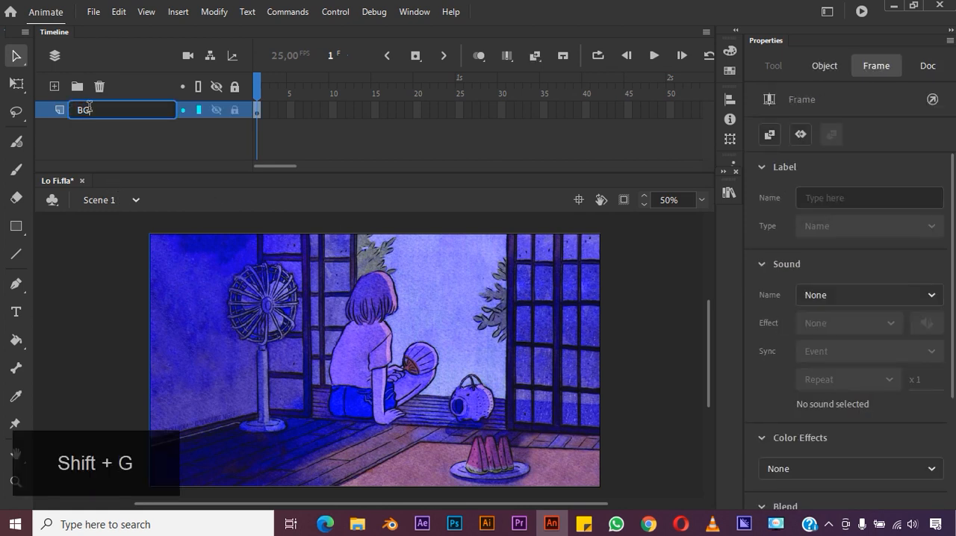
key("Return")
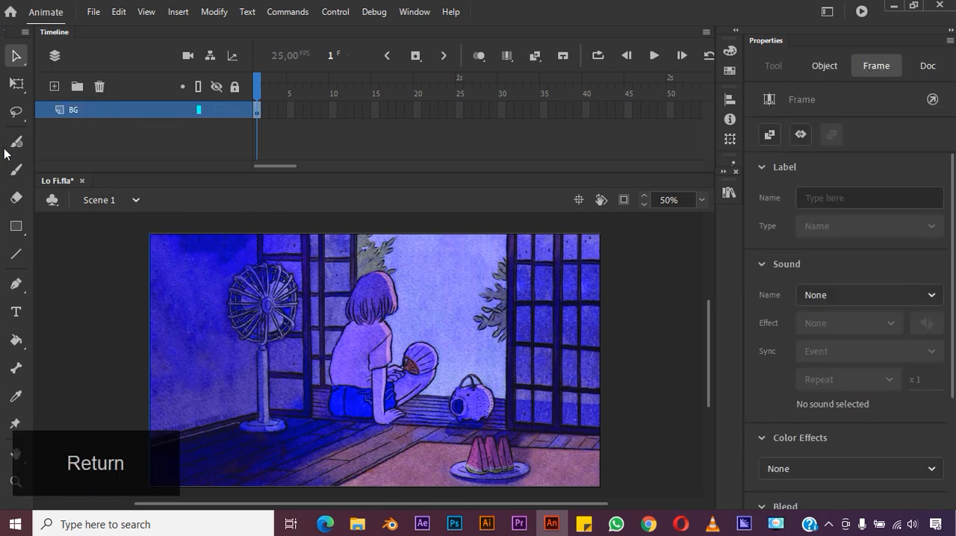
- Trace the sky between the sliding doors with the Pen tool, following the leaves, girl, fan and pig lantern, and fill the outline with white
left_click(16, 285)
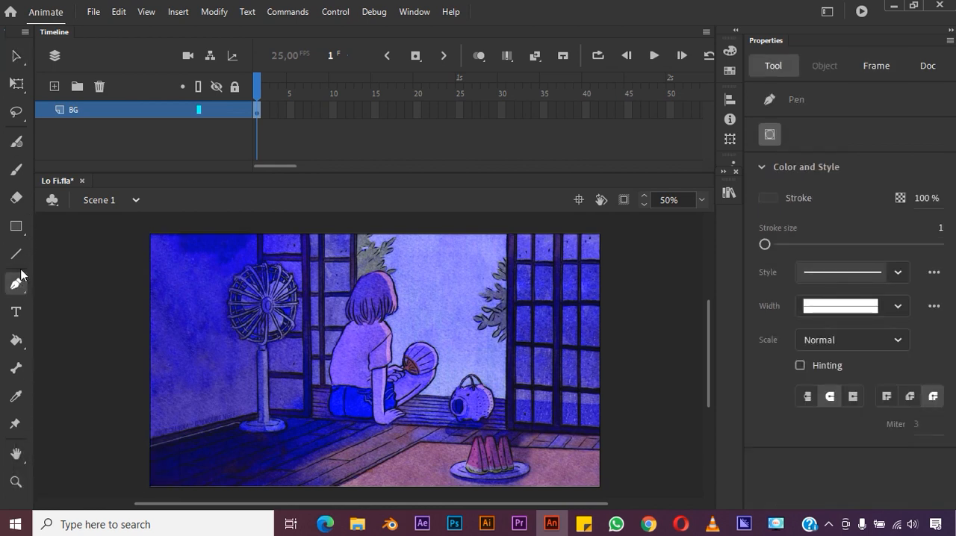
left_click(373, 237)
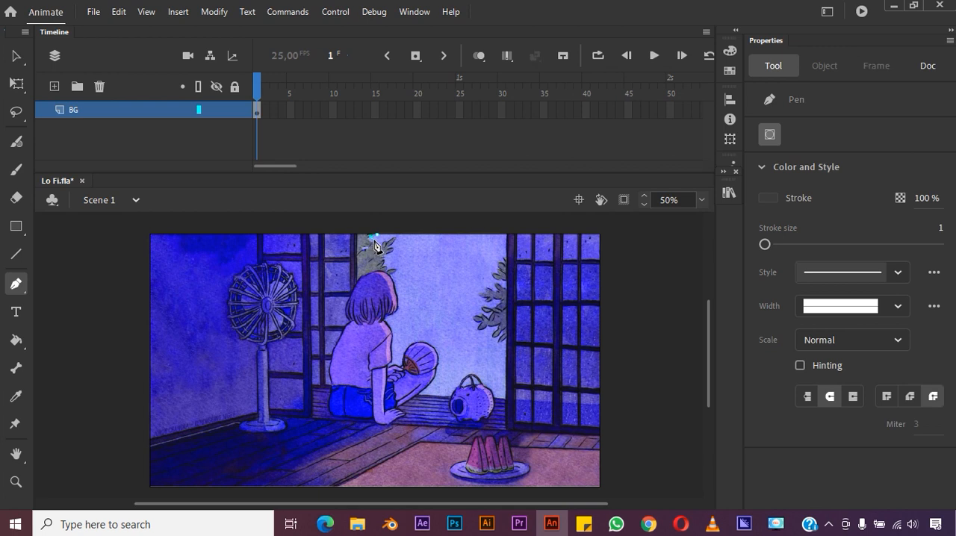
left_click(379, 243)
left_click(385, 239)
left_click(397, 236)
left_click(397, 249)
left_click(390, 253)
left_click(385, 260)
left_click(389, 265)
left_click(396, 276)
left_click(396, 281)
left_click(397, 294)
left_click(398, 305)
left_click(394, 314)
left_click(388, 324)
left_click(391, 359)
left_click(396, 360)
left_click(405, 348)
left_click(409, 339)
left_click(418, 336)
left_click(424, 337)
left_click(433, 340)
left_click(437, 347)
left_click(440, 355)
left_click(438, 364)
left_click(433, 378)
left_click(427, 386)
left_click(420, 393)
left_click(452, 393)
left_click(457, 384)
left_click(463, 376)
left_click(470, 372)
left_click(478, 372)
left_click(486, 381)
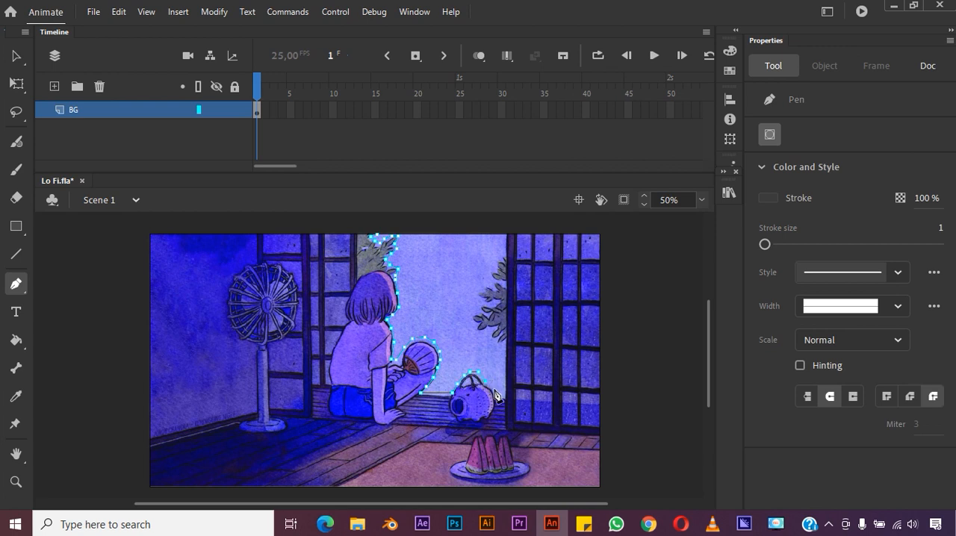
left_click(498, 392)
left_click(504, 394)
left_click(506, 342)
left_click(500, 343)
left_click(494, 339)
left_click(486, 332)
left_click(477, 330)
left_click(474, 319)
left_click(483, 309)
left_click(484, 300)
left_click(482, 290)
left_click(490, 287)
left_click(492, 280)
left_click(494, 271)
left_click(498, 263)
left_click(504, 256)
left_click(507, 230)
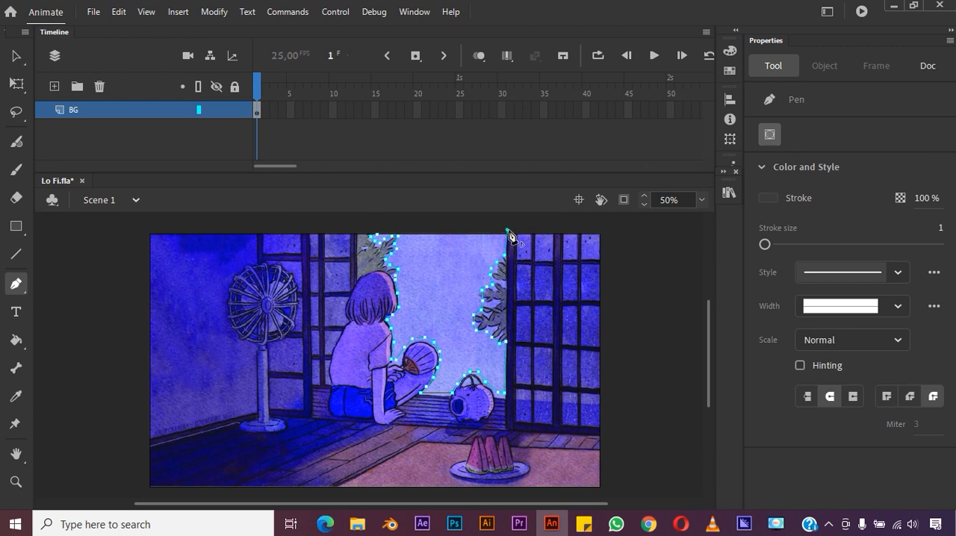
left_click(382, 224)
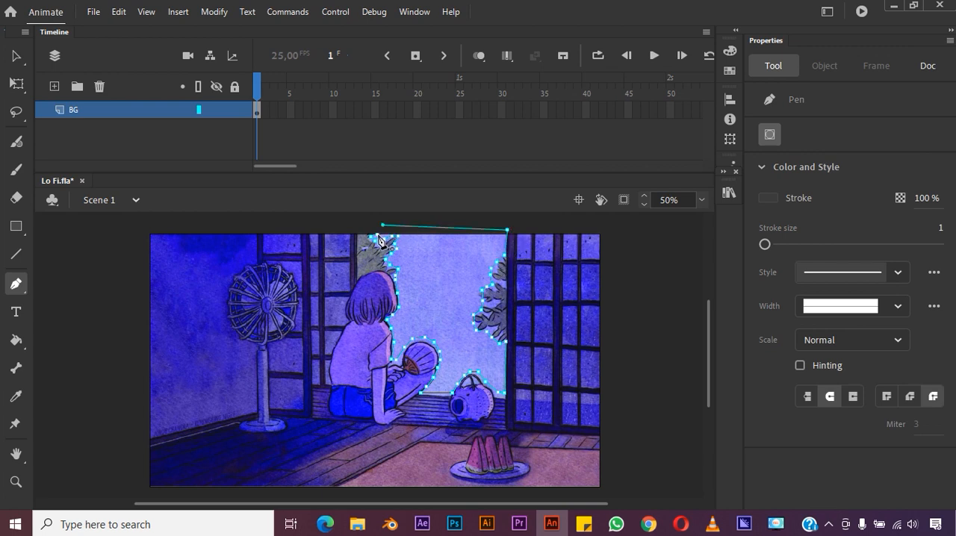
key("v")
left_click(15, 339)
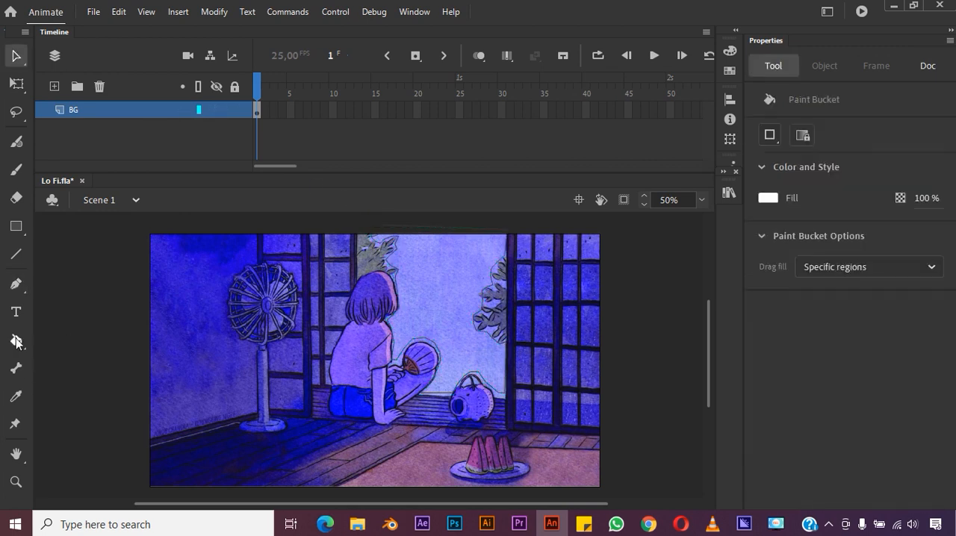
left_click(446, 328)
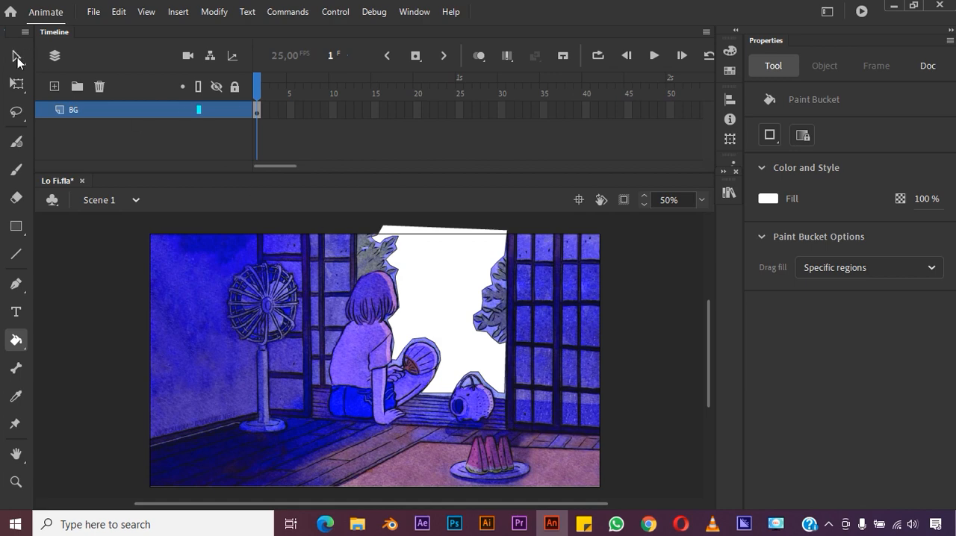
- Move the white sky shape from the BG layer to a new layer above it, pasting it in its original place
left_click(16, 57)
right_click(438, 276)
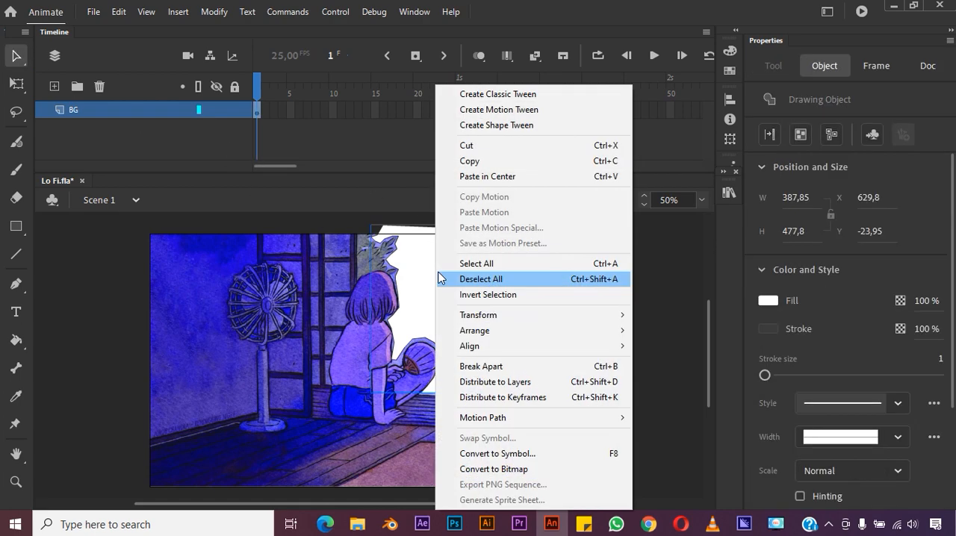
left_click(420, 281)
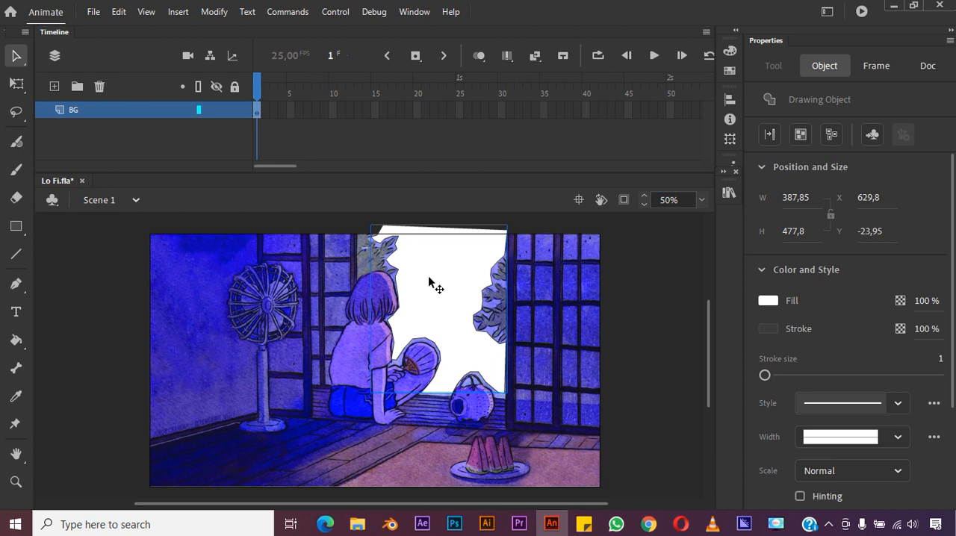
key("ctrl+x")
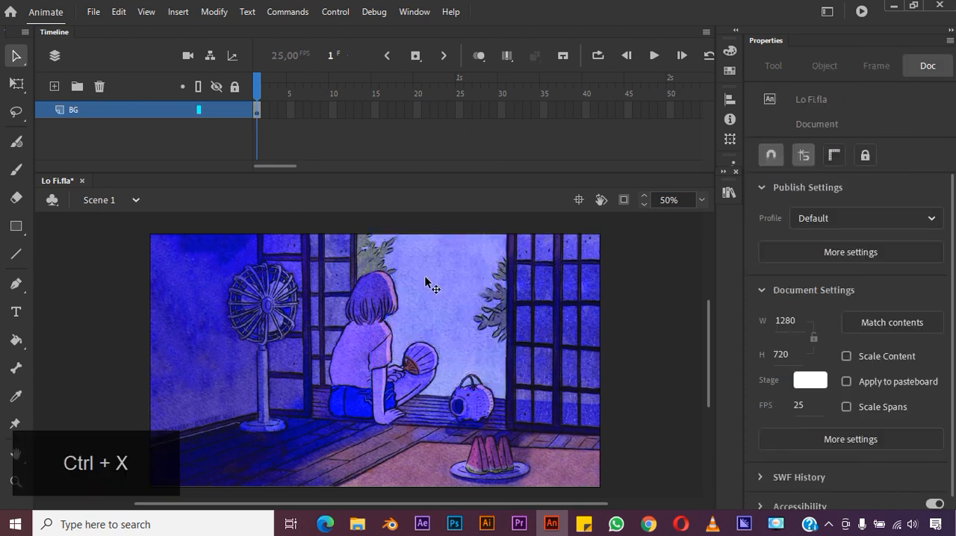
left_click(54, 87)
double_click(89, 110)
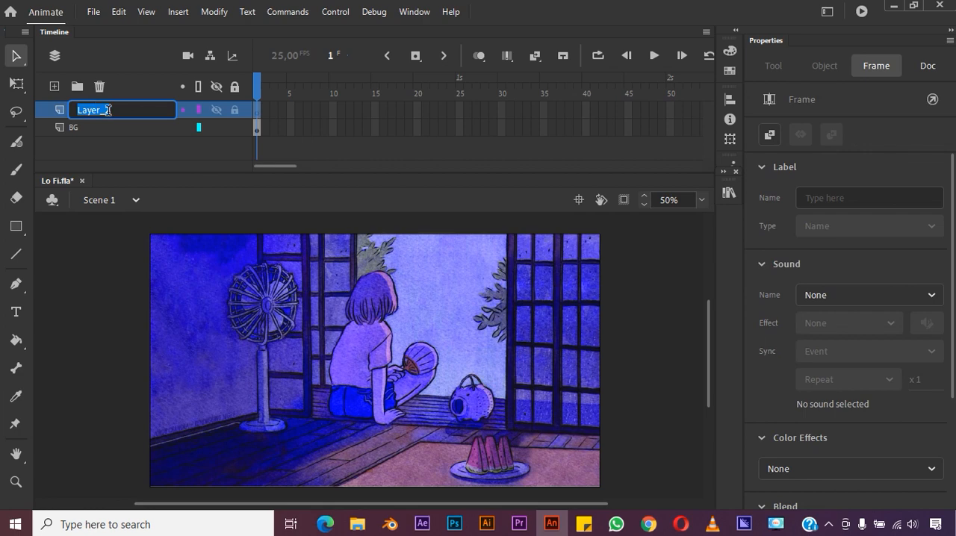
key("Return")
key("ctrl")
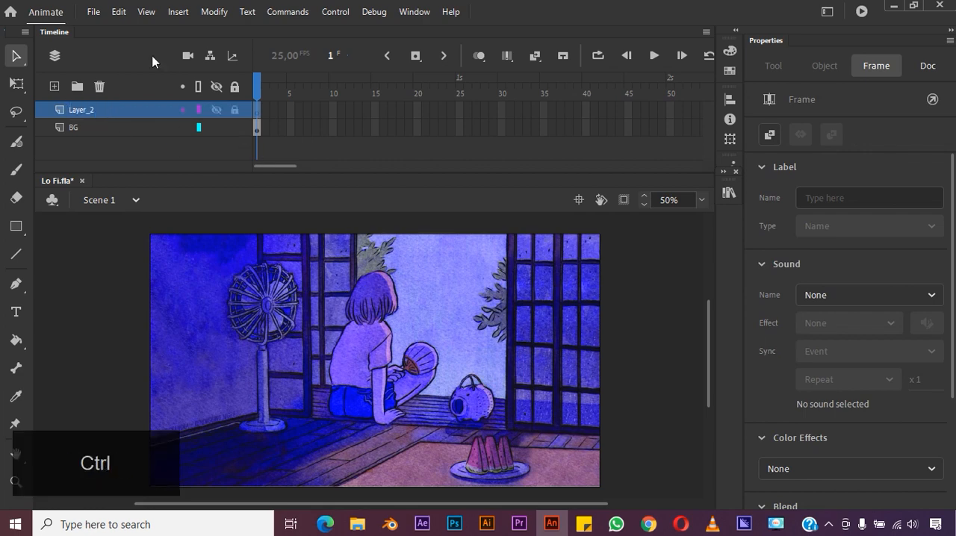
left_click(118, 11)
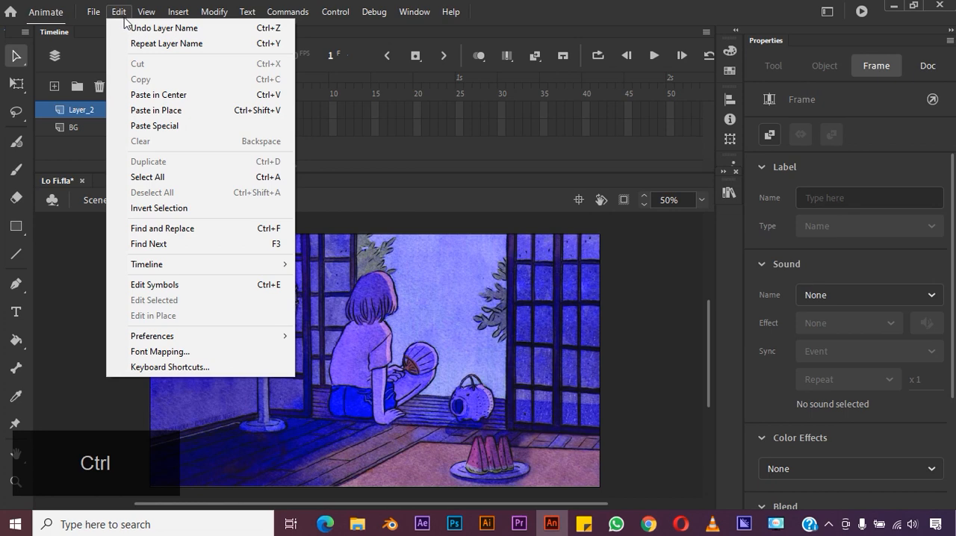
left_click(177, 110)
- Convert the white sky shape to a graphic symbol named hujan
right_click(450, 292)
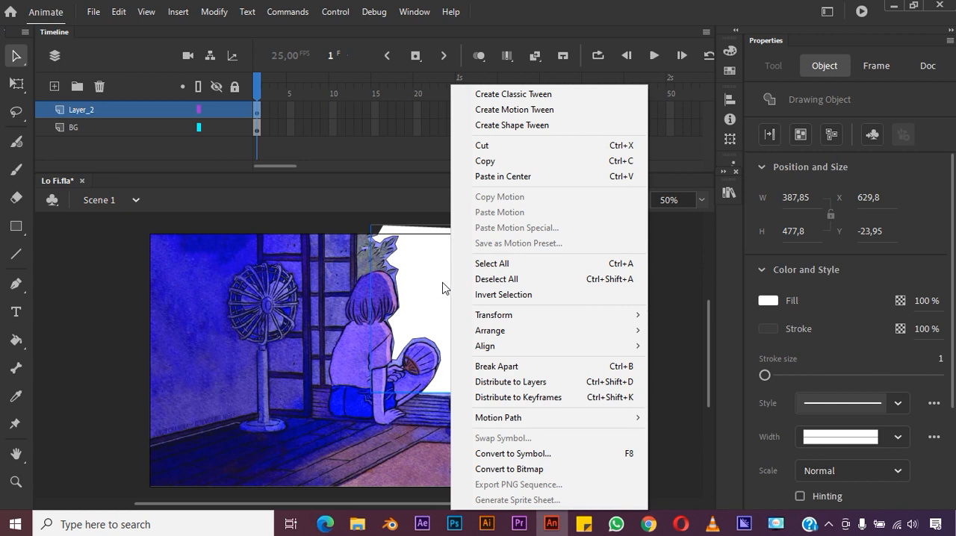
left_click(543, 453)
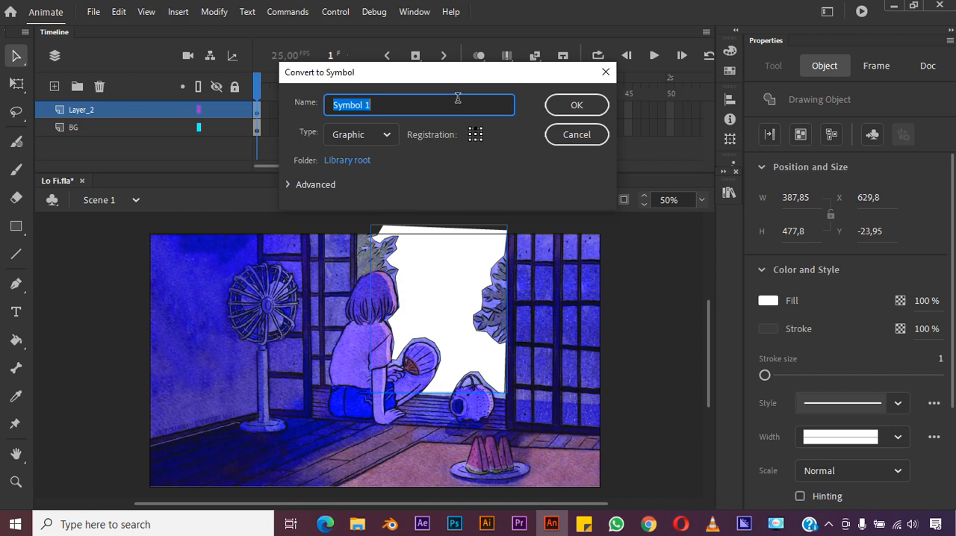
type("hujan")
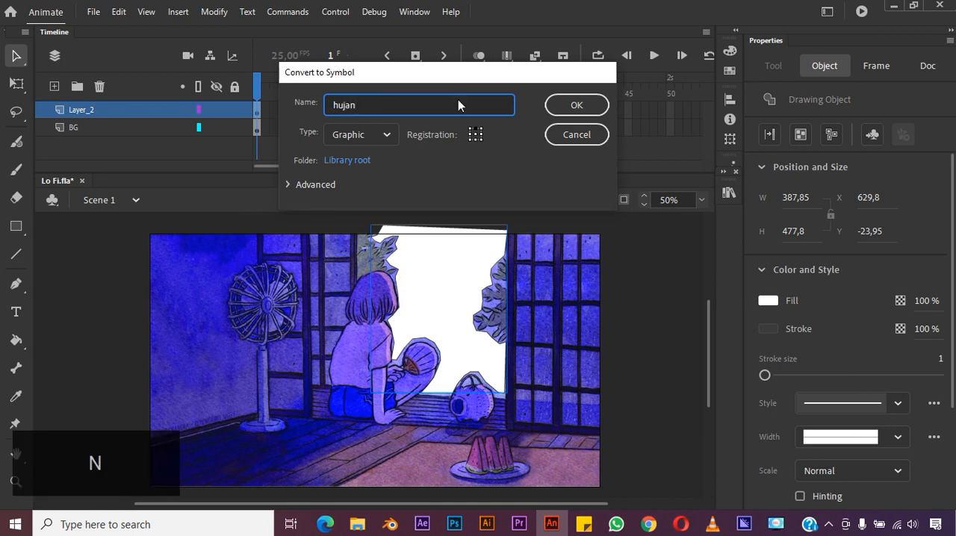
key("Return")
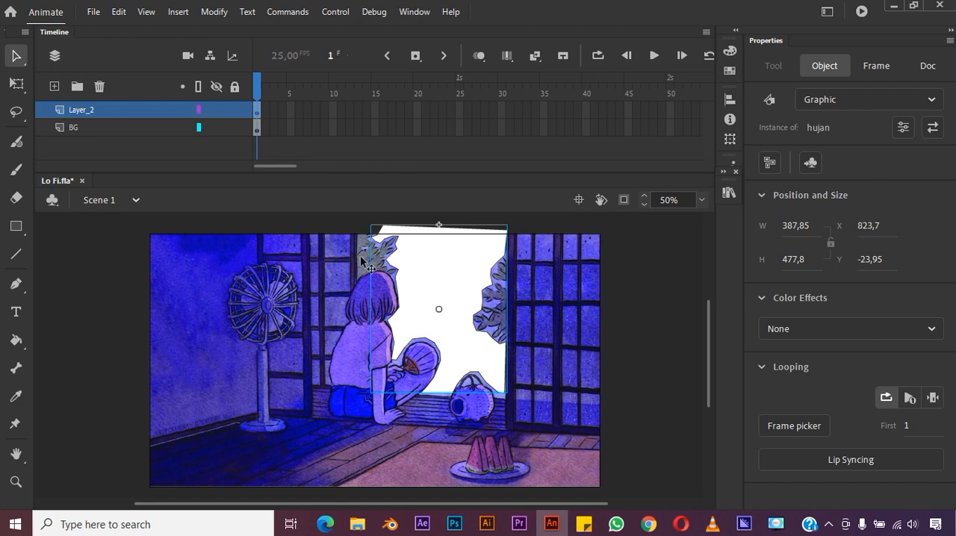
- Inside the hujan symbol, add a new layer beneath the sky shape's layer and hide the shape's layer
double_click(446, 263)
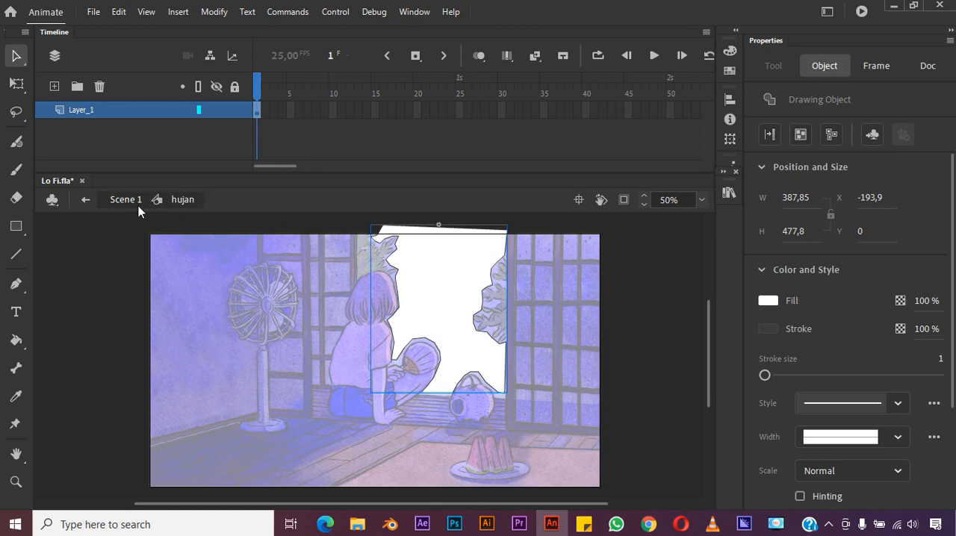
left_click(87, 199)
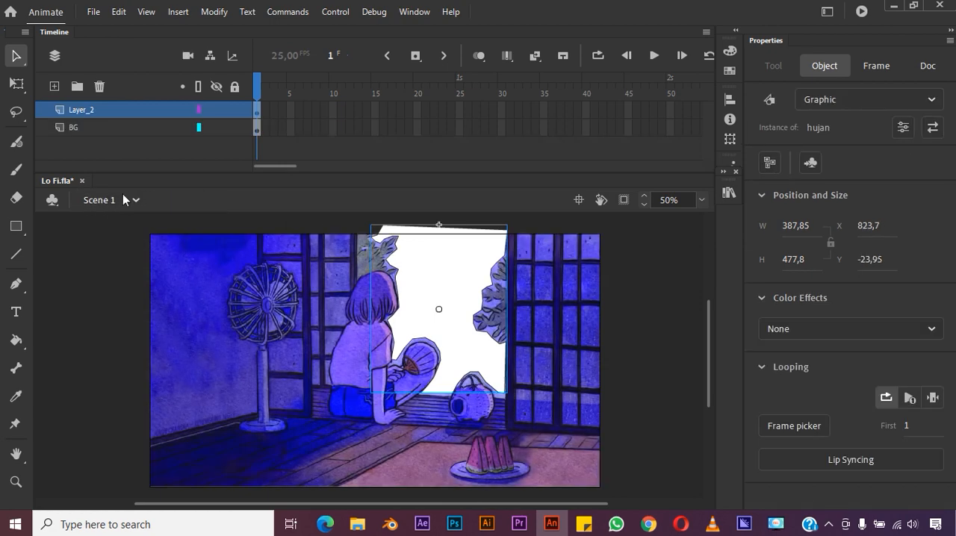
double_click(462, 254)
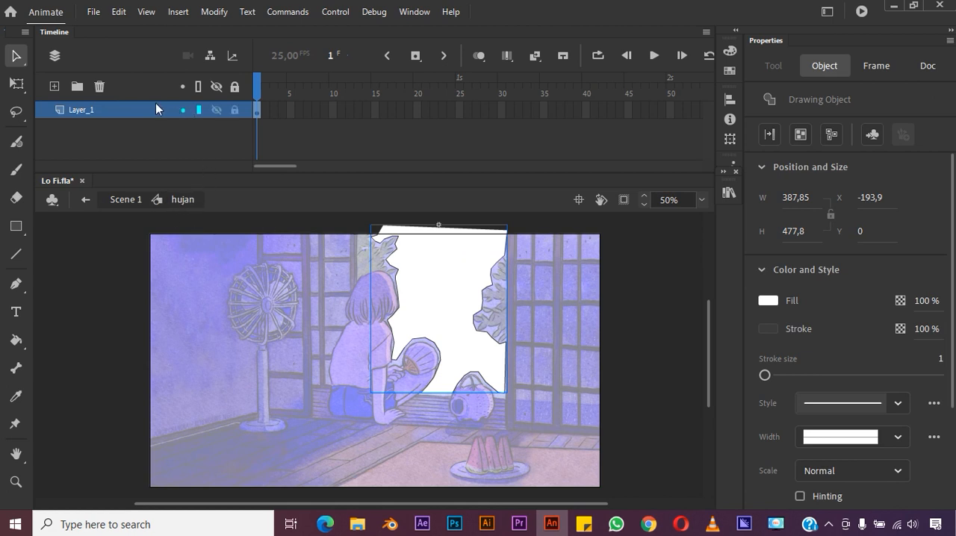
left_click(55, 87)
left_click_drag(97, 106, 89, 136)
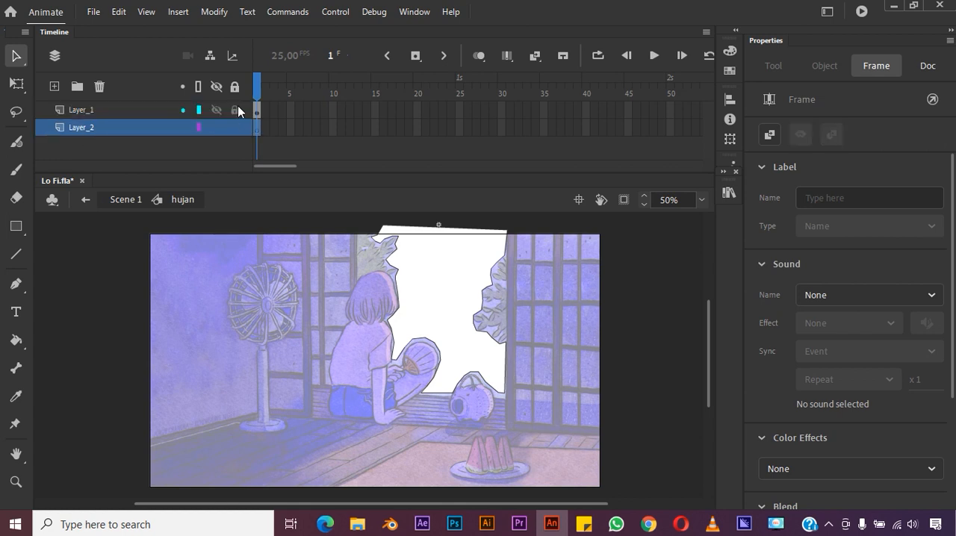
left_click(216, 110)
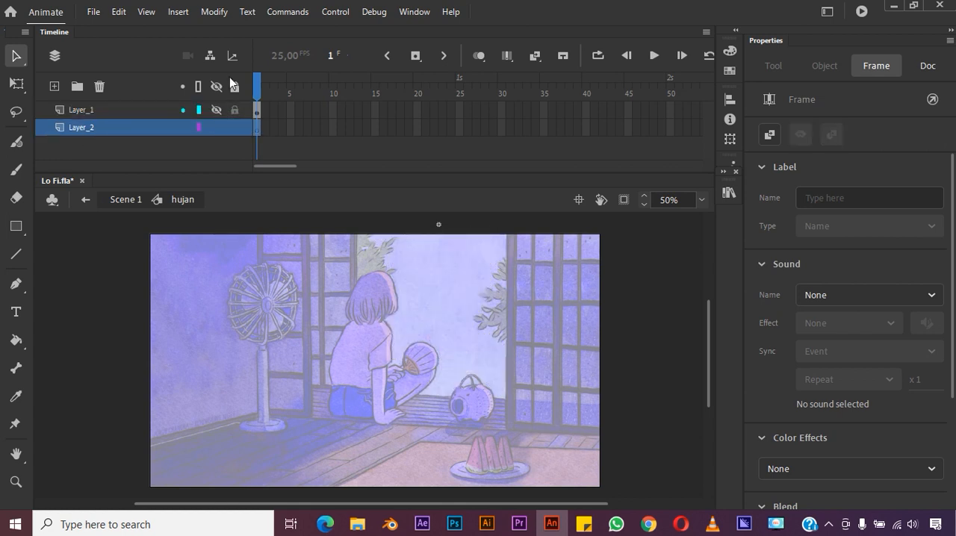
- Paint short white rain streaks on Layer_2 with the Classic Brush, covering the door opening and a tall area above the stage
left_click(702, 200)
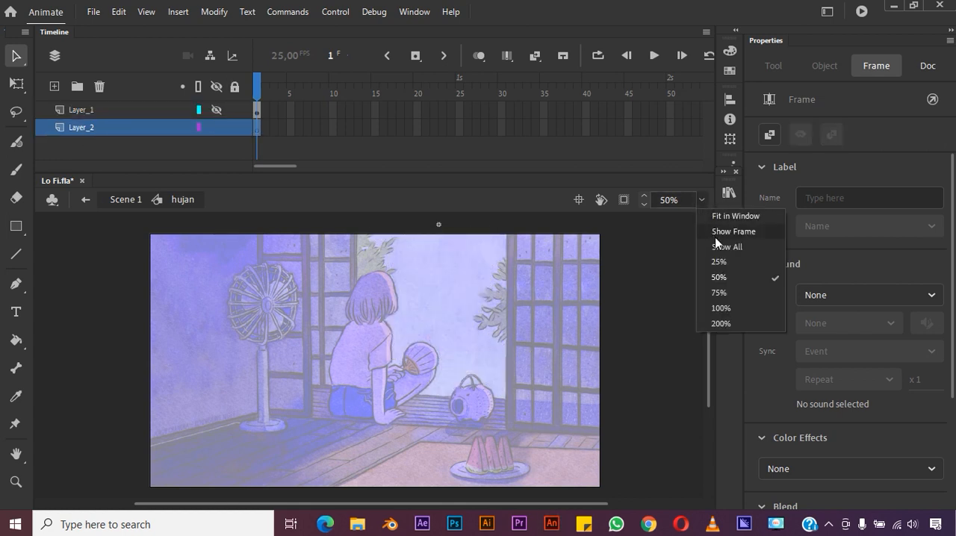
left_click(720, 261)
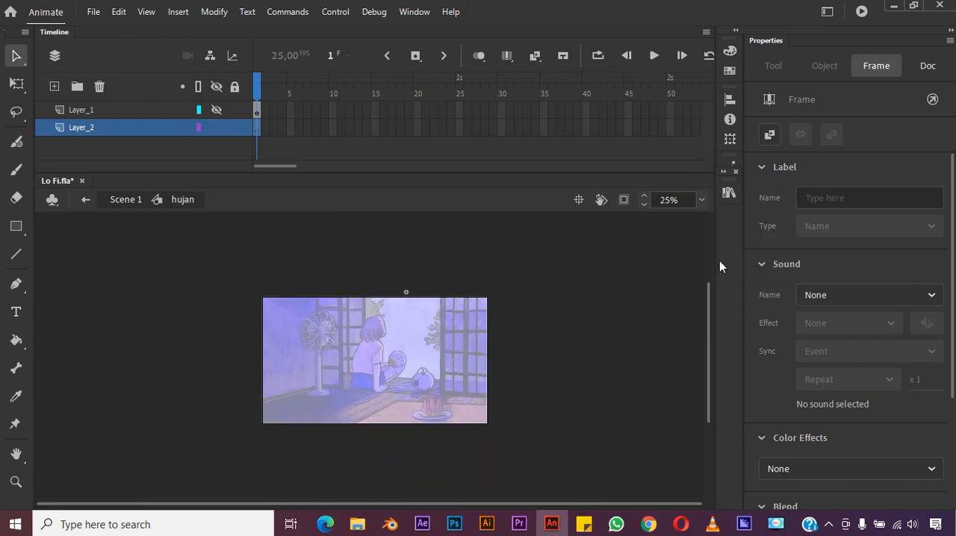
left_click(14, 172)
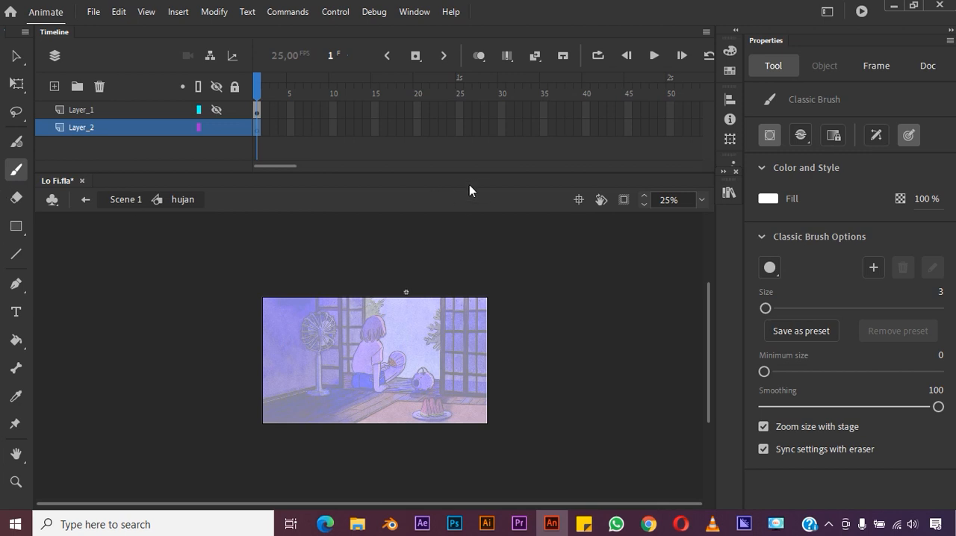
left_click_drag(372, 280, 381, 291)
left_click_drag(384, 283, 393, 287)
mouse_move(393, 272)
left_mouse_down()
mouse_move(411, 287)
mouse_move(408, 277)
mouse_move(421, 275)
left_mouse_up()
left_click_drag(425, 289, 421, 267)
left_click_drag(409, 261, 401, 266)
left_click_drag(387, 260, 384, 271)
left_click_drag(369, 268, 386, 256)
left_click_drag(391, 253, 400, 255)
left_click_drag(404, 247, 414, 252)
left_click_drag(422, 241, 433, 251)
mouse_move(439, 255)
left_mouse_down()
mouse_move(442, 297)
mouse_move(410, 302)
left_mouse_up()
left_click_drag(398, 293, 389, 300)
left_click_drag(382, 298, 372, 304)
left_click_drag(366, 301, 367, 307)
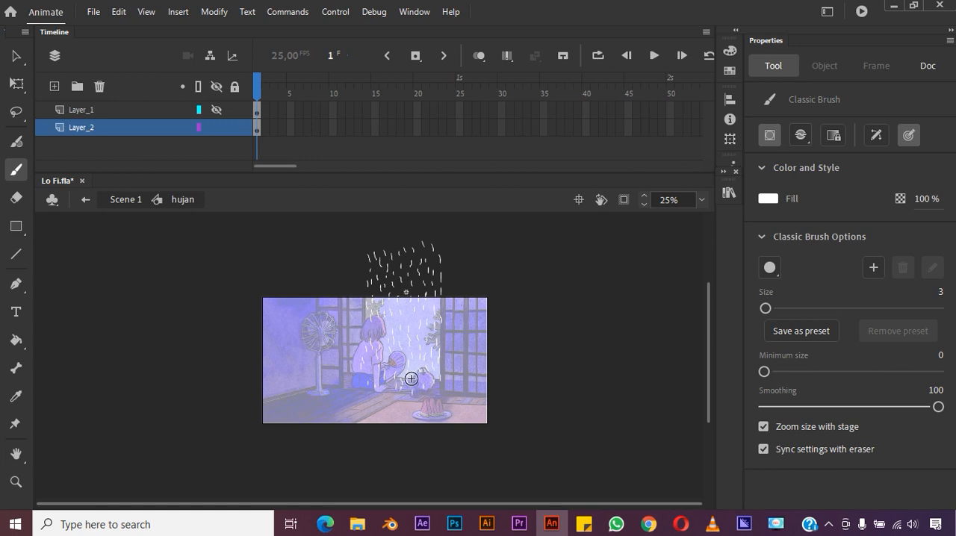
left_click_drag(369, 233, 393, 239)
left_click_drag(401, 228, 418, 233)
left_click_drag(428, 227, 431, 233)
left_click_drag(438, 227, 445, 241)
left_click_drag(357, 228, 357, 234)
left_click_drag(366, 385, 379, 396)
left_click_drag(364, 220, 370, 224)
left_click_drag(376, 217, 383, 223)
left_click_drag(389, 217, 397, 221)
left_click_drag(407, 216, 420, 222)
left_click_drag(427, 217, 440, 224)
left_click_drag(446, 218, 448, 245)
left_click(703, 200)
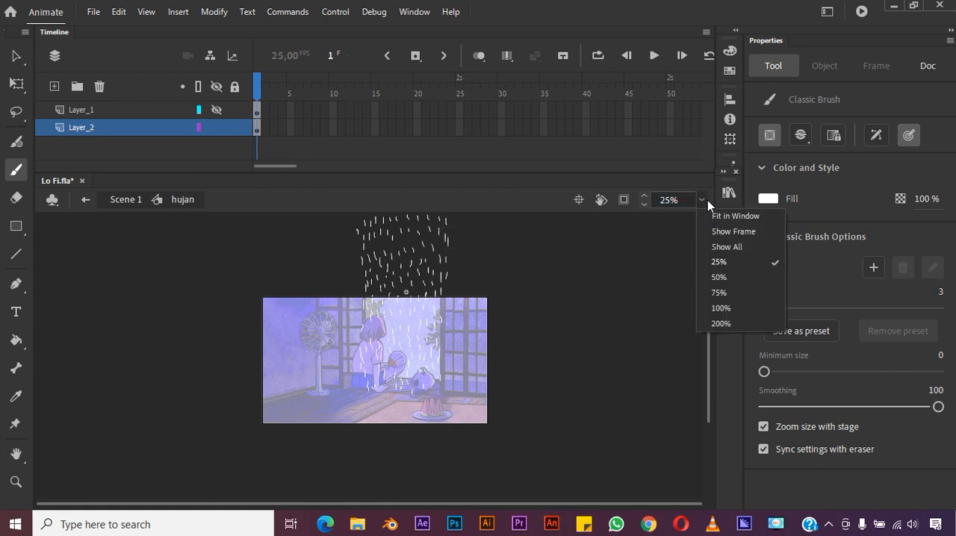
left_click(729, 275)
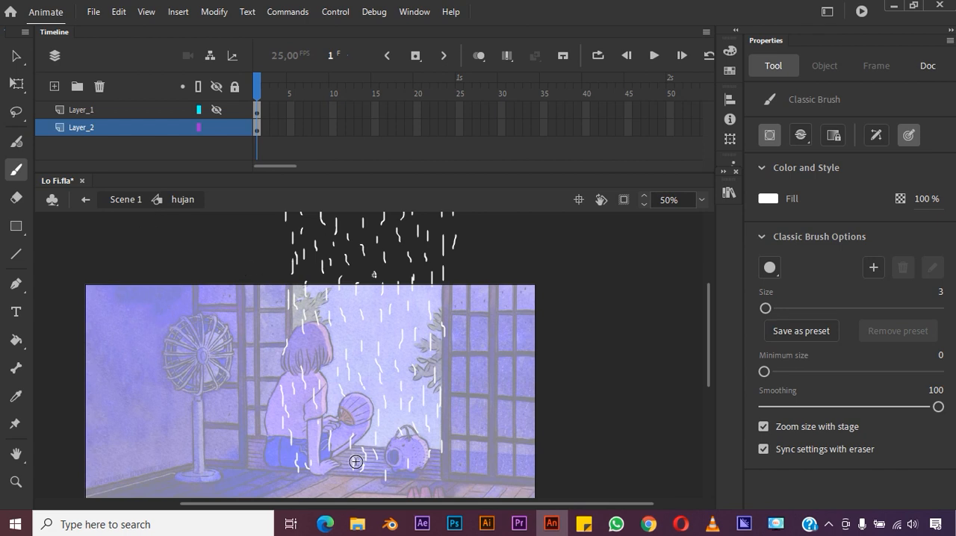
left_click_drag(302, 479, 301, 486)
left_click_drag(357, 475, 368, 482)
mouse_move(384, 473)
left_mouse_down()
mouse_move(384, 483)
mouse_move(409, 484)
left_mouse_up()
left_click_drag(425, 475, 424, 484)
- Show the sky shape's layer again and turn it into a mask over the rain streaks layer
left_click(16, 57)
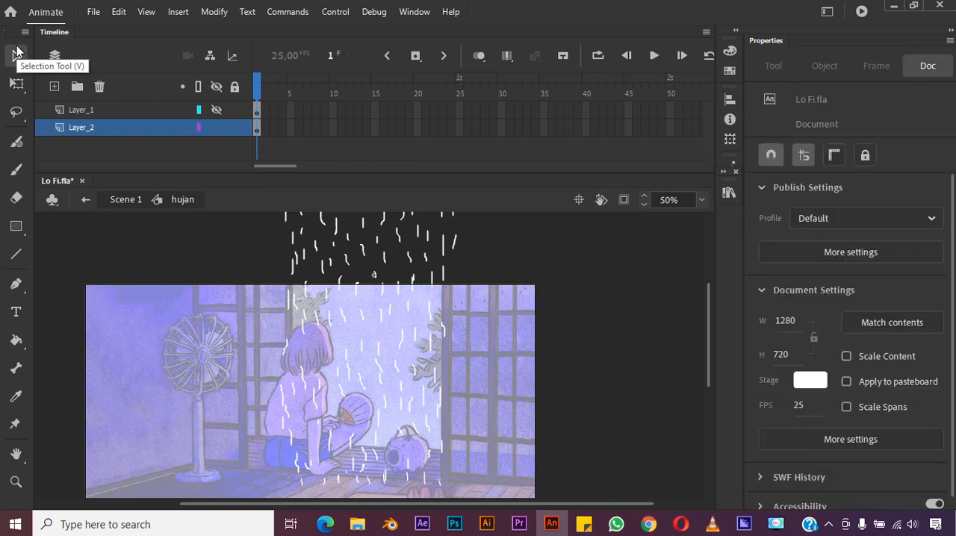
left_click(217, 110)
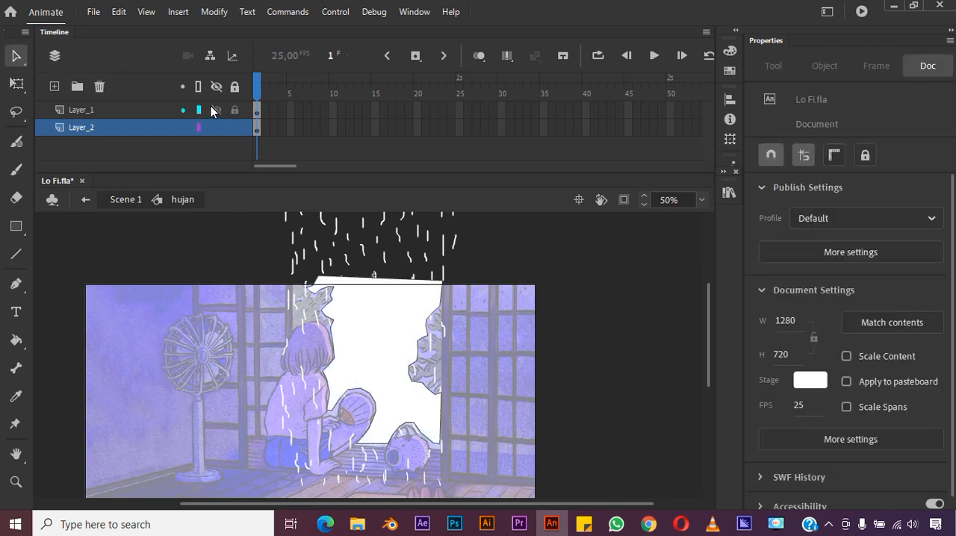
left_click(99, 109)
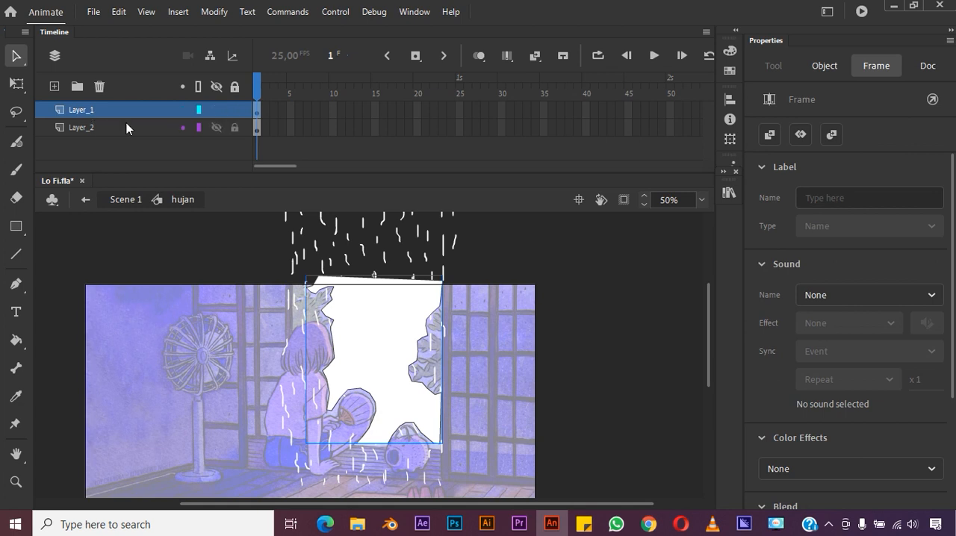
right_click(77, 109)
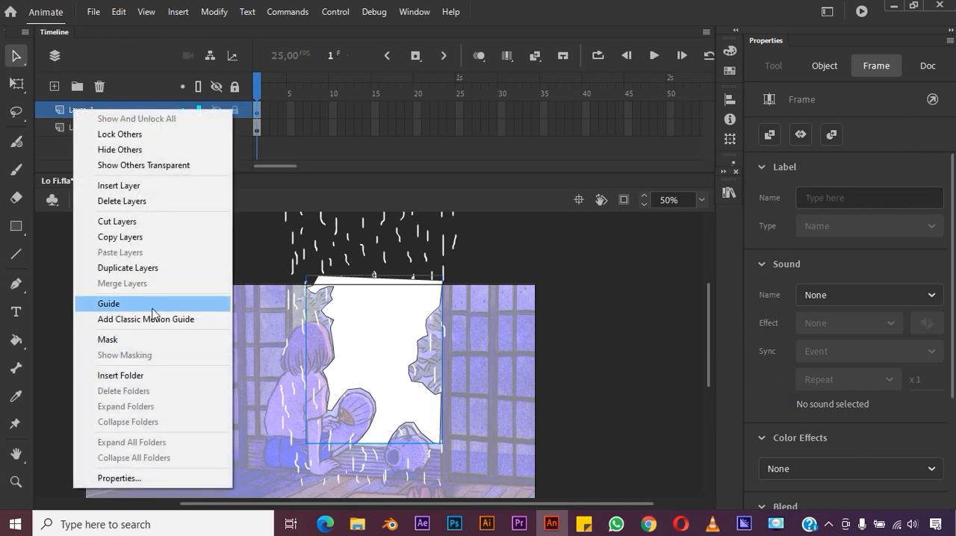
left_click(128, 340)
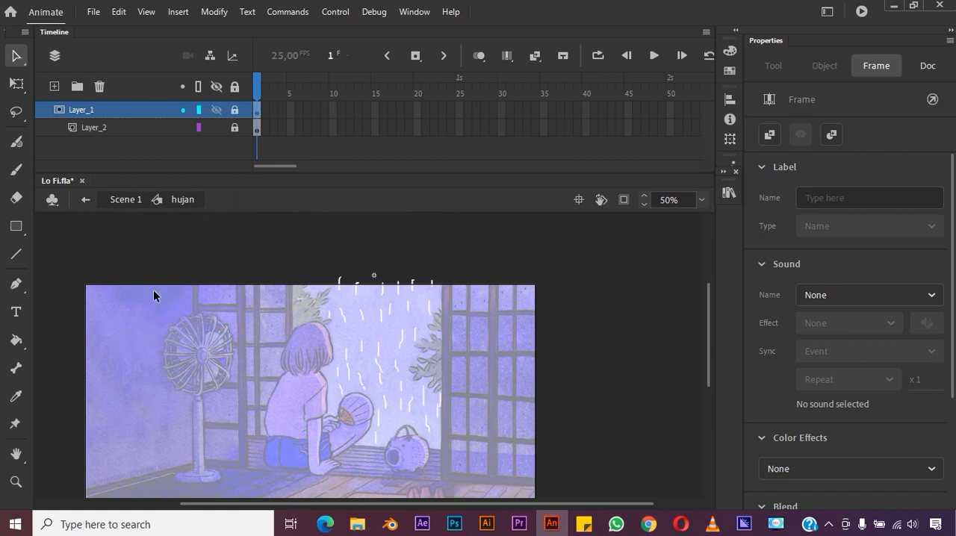
- Extend the mask layer Layer_1 to frame 50
left_click(670, 109)
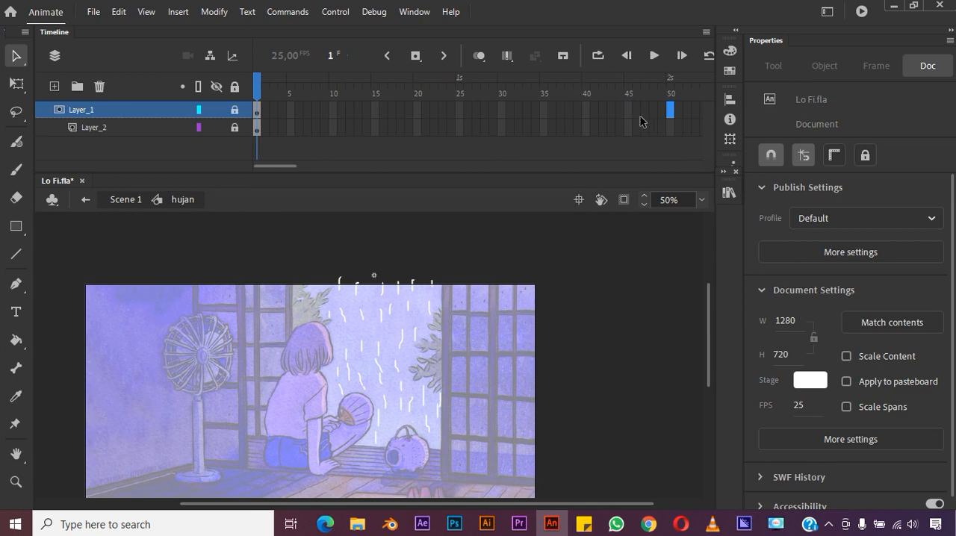
right_click(668, 107)
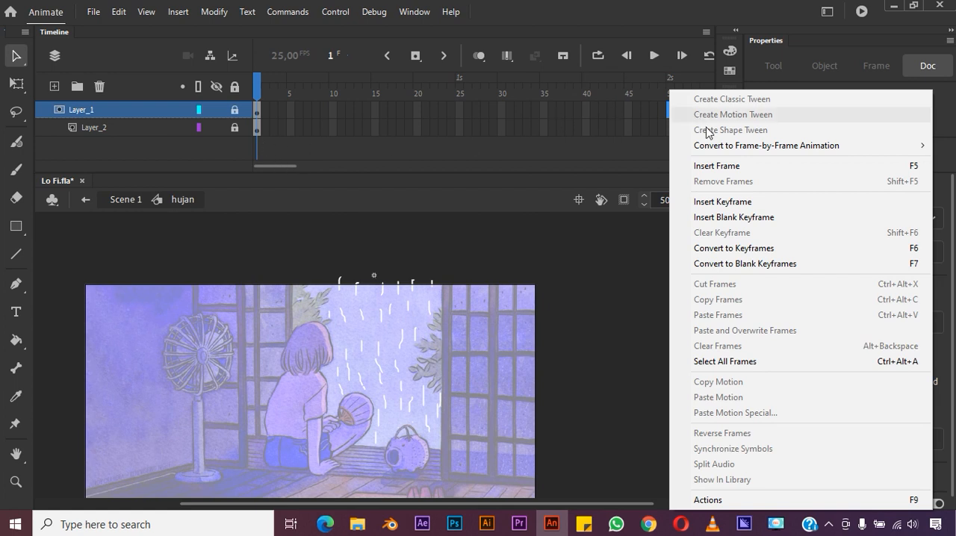
left_click(713, 165)
- Create a classic tween from frame 1 of the rain layer, converting its streaks to a symbol
left_click(670, 129)
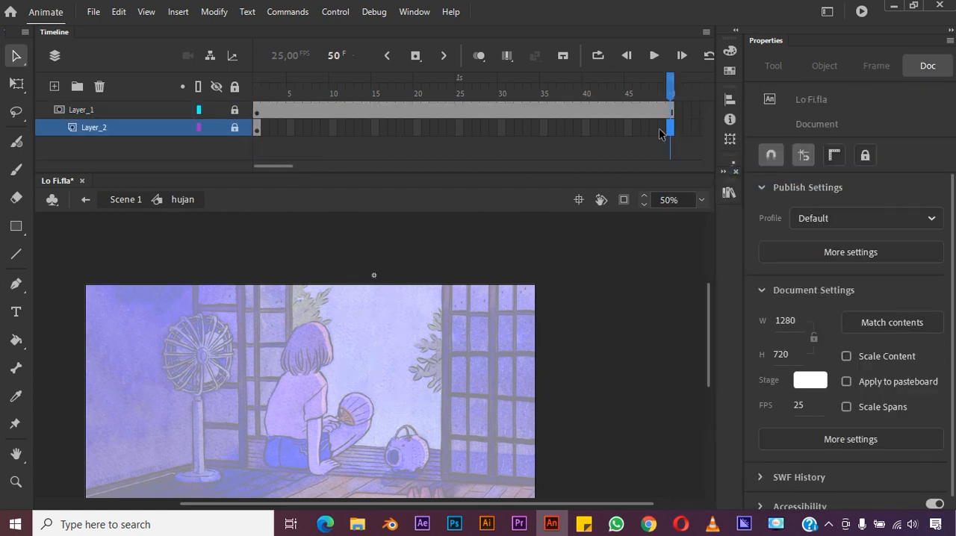
left_click(256, 128)
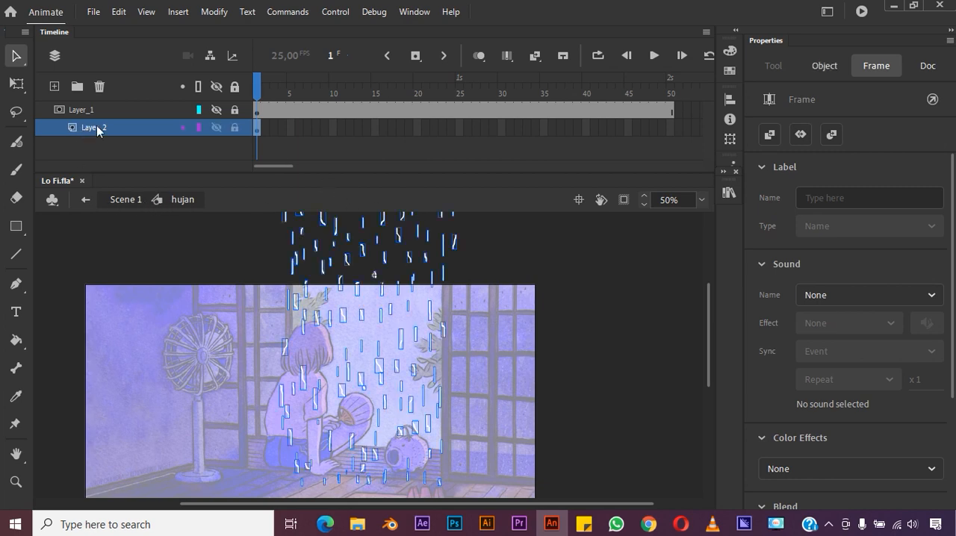
right_click(259, 130)
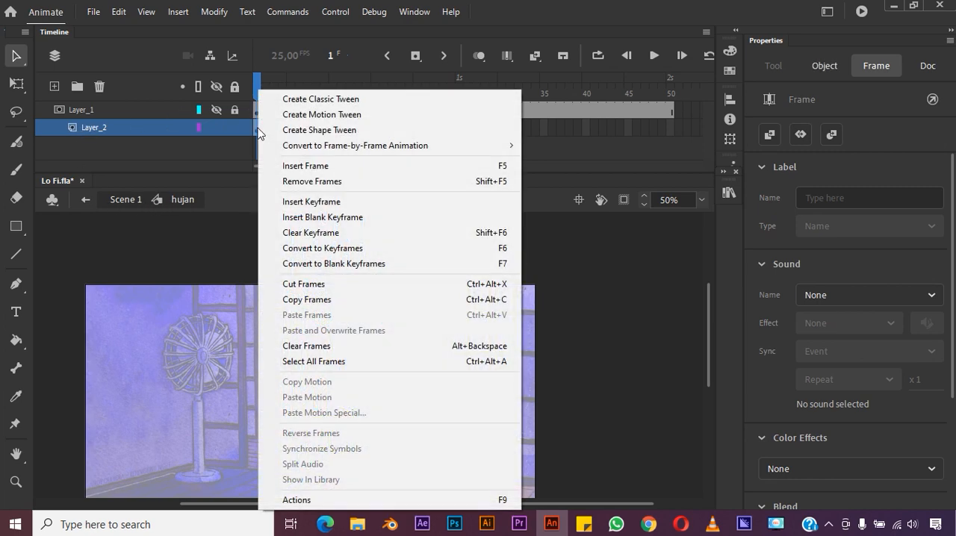
left_click(291, 102)
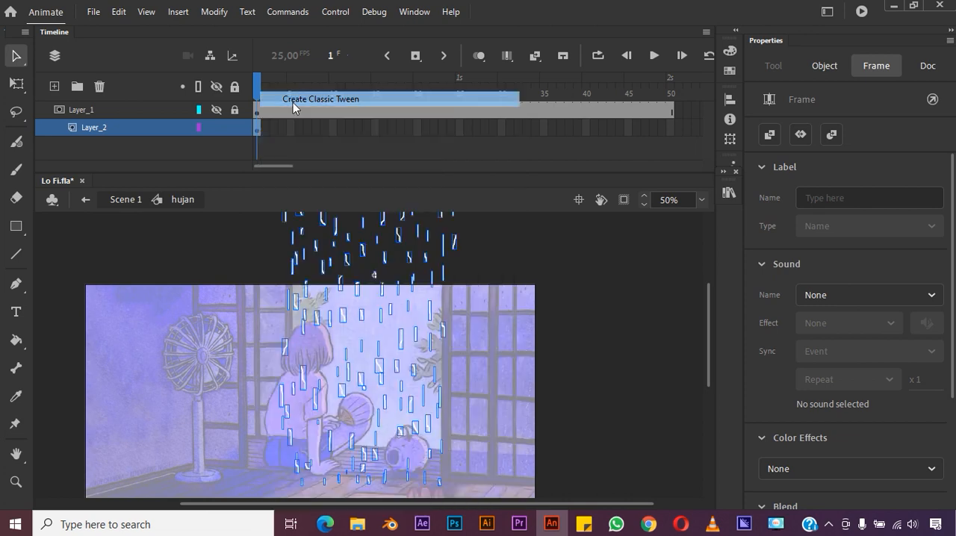
left_click(557, 302)
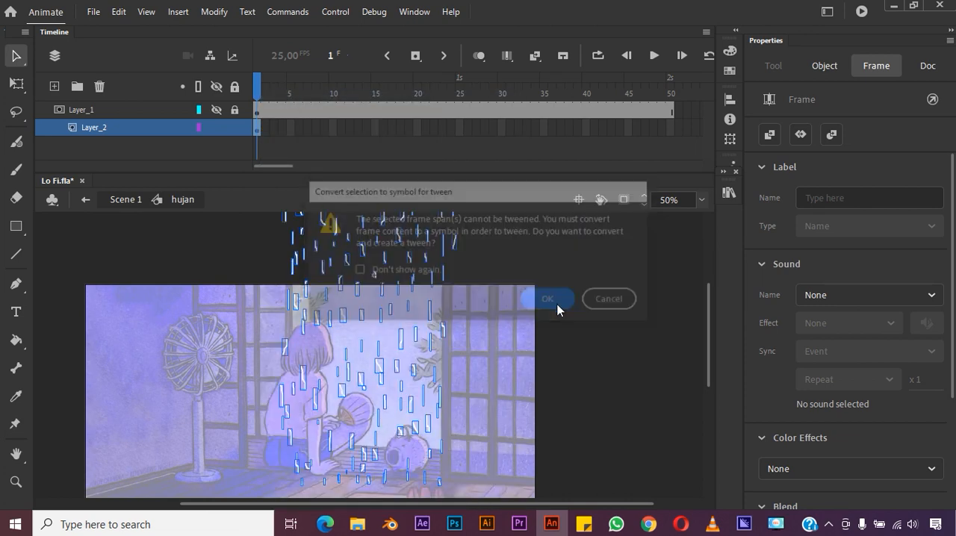
- Insert a keyframe at frame 50 of the rain layer and move the streaks straight down to about Y 496
left_click(669, 128)
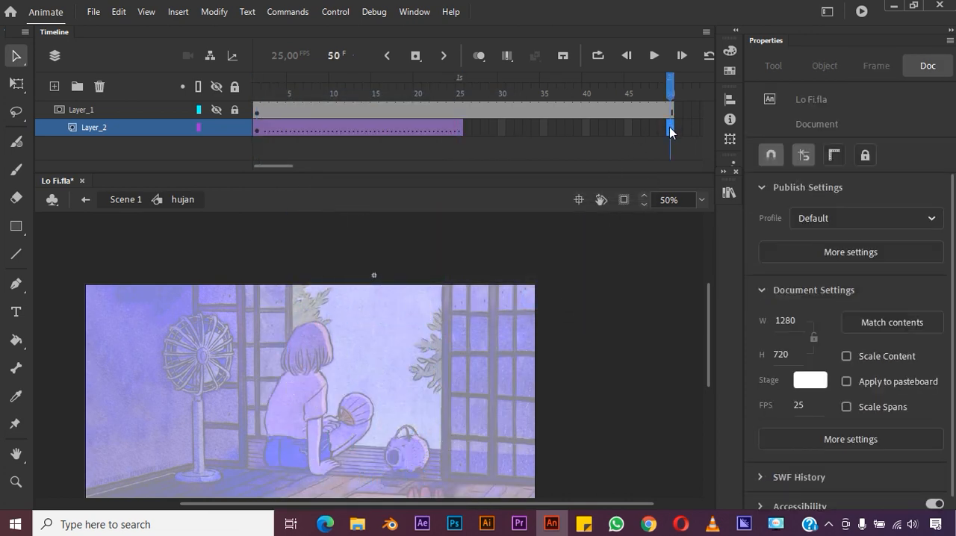
right_click(669, 128)
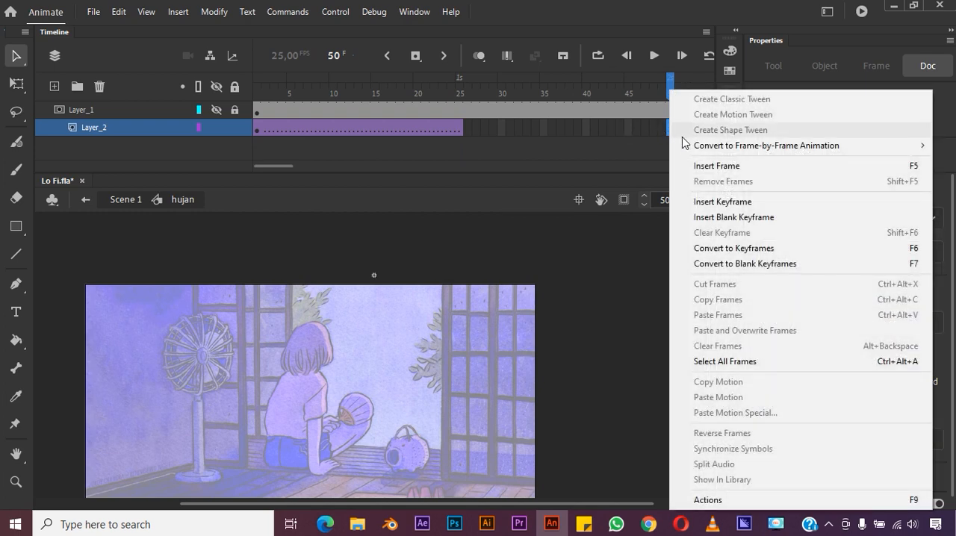
left_click(729, 201)
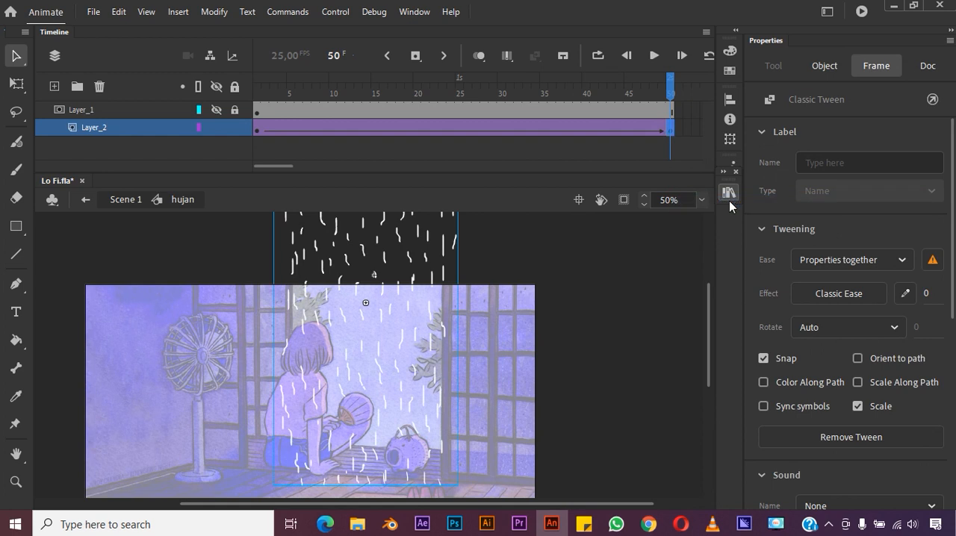
left_click_drag(709, 299, 707, 257)
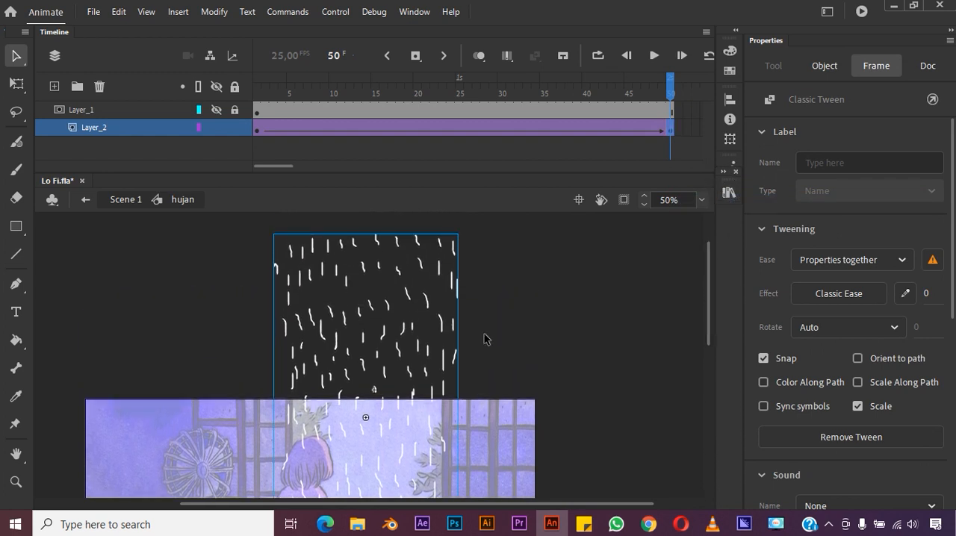
left_click_drag(428, 304, 437, 452)
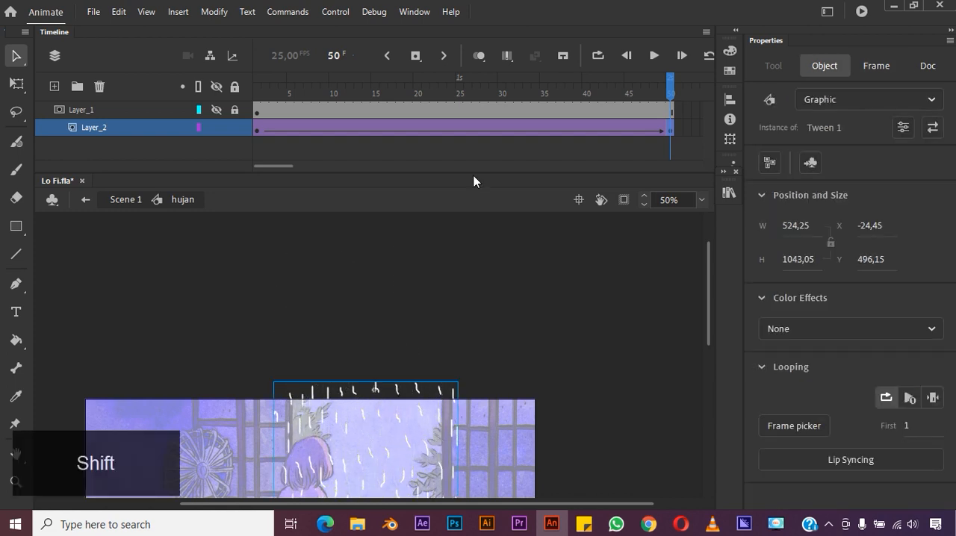
- Lock the rain layer so the mask takes effect, and play the rain animation from frame 1
left_click(234, 127)
left_click_drag(670, 77, 239, 116)
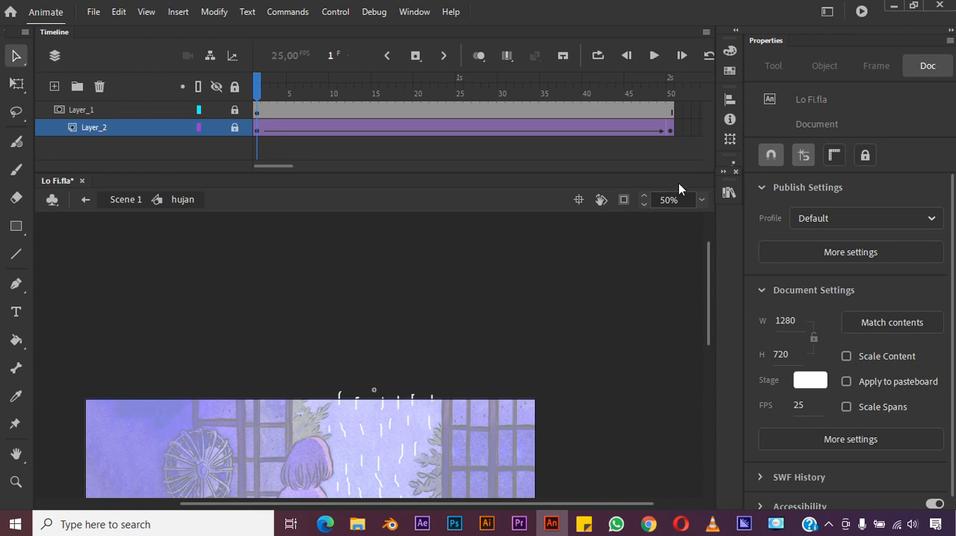
left_click_drag(708, 261, 701, 317)
left_click(654, 56)
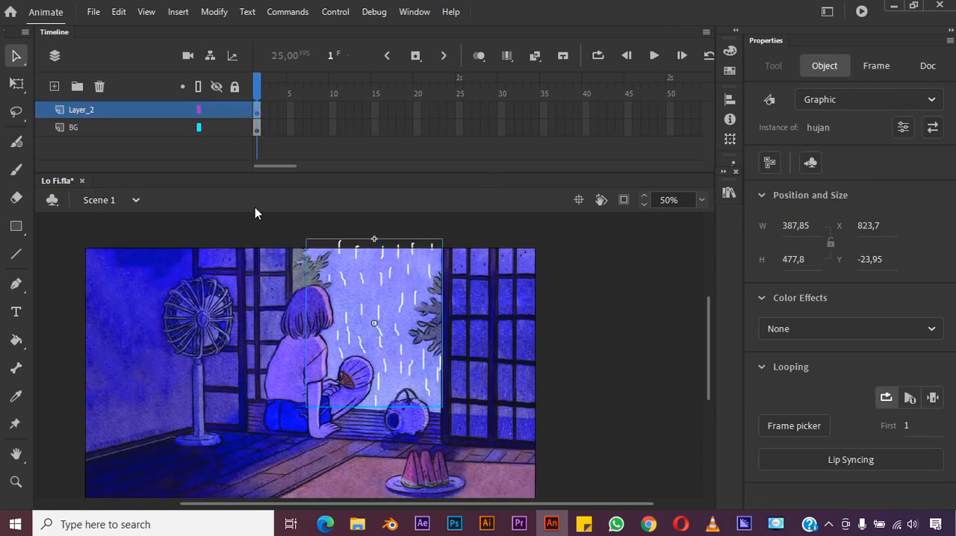
- Rename Layer_2 in Scene 1 as "simbol mask hujan", accepting the adjusted layer name
left_click(461, 110)
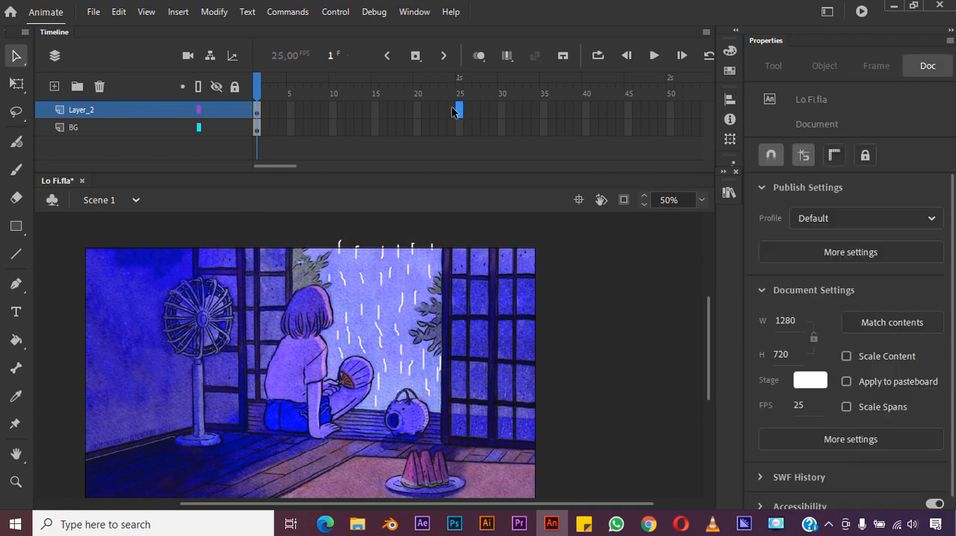
left_click(670, 110)
left_click(82, 110)
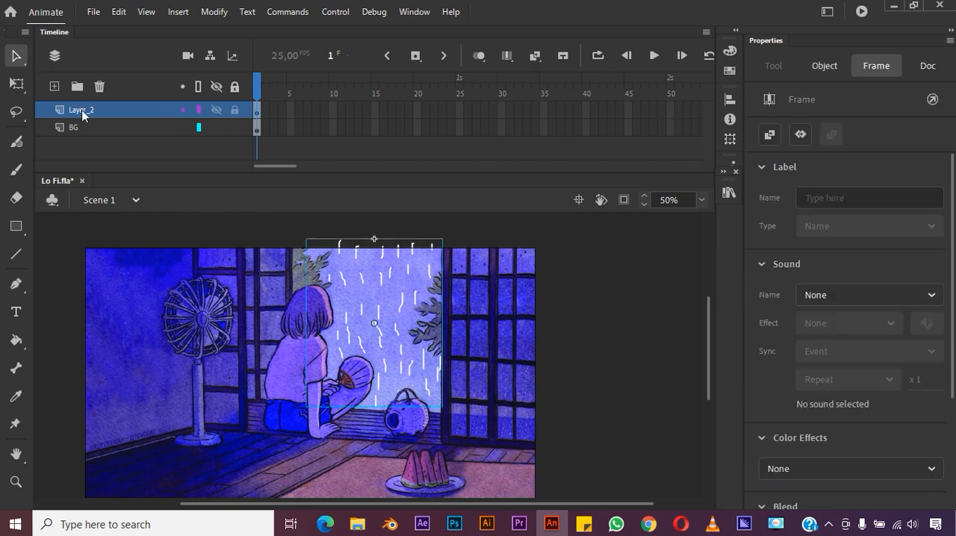
double_click(82, 111)
type("mak")
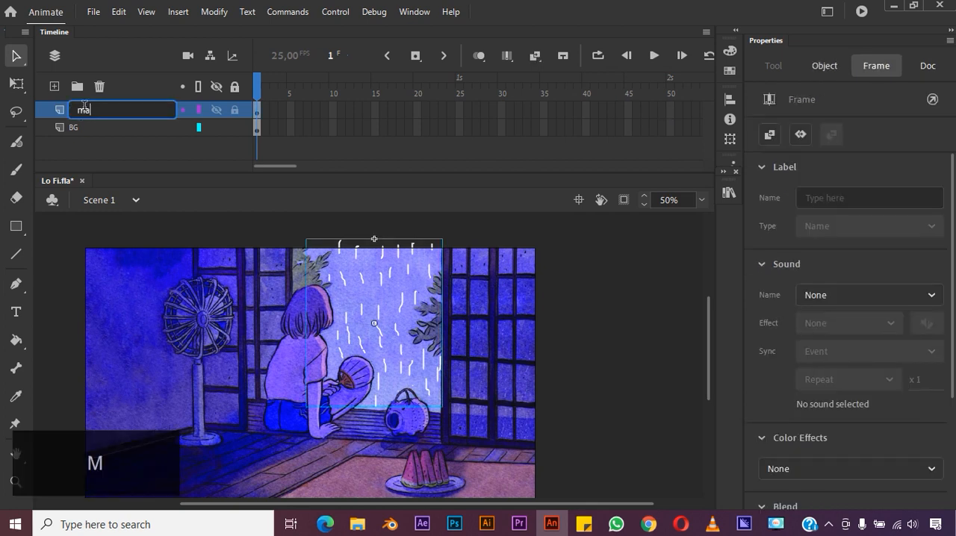
key("BackSpace")
type("simn")
key("BackSpace")
type("bol mask hujan")
key("Return")
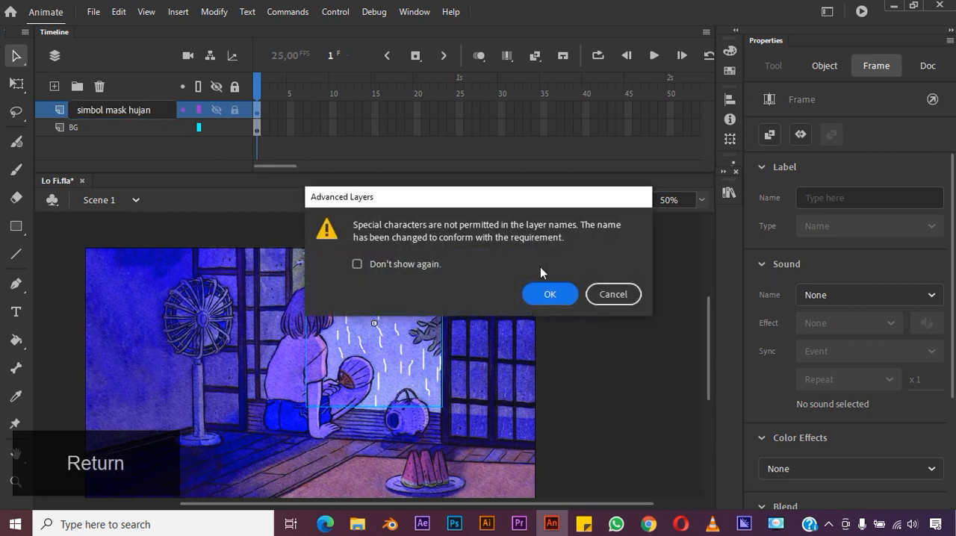
left_click(553, 296)
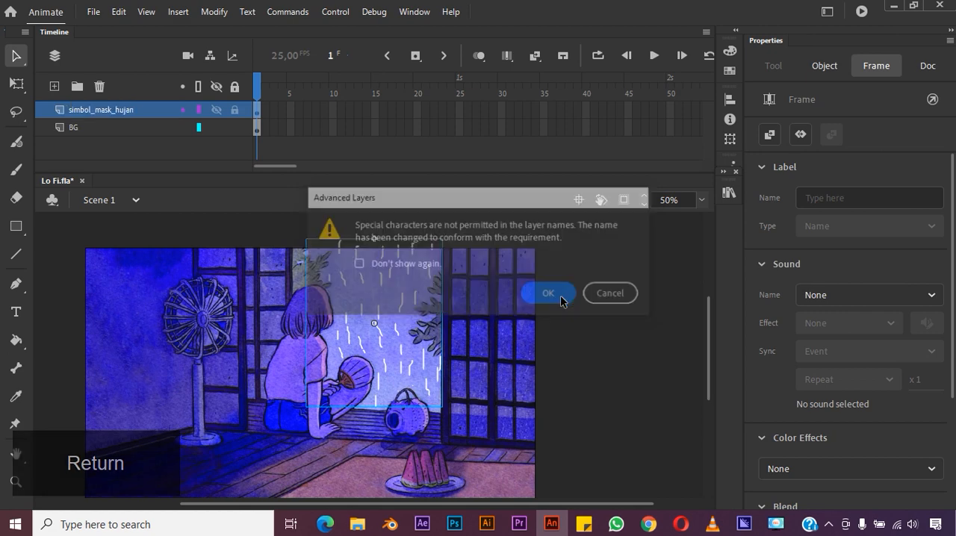
- Extend the simbol_mask_hujan layer to frame 50 and move the playhead there
left_click(670, 110)
right_click(669, 110)
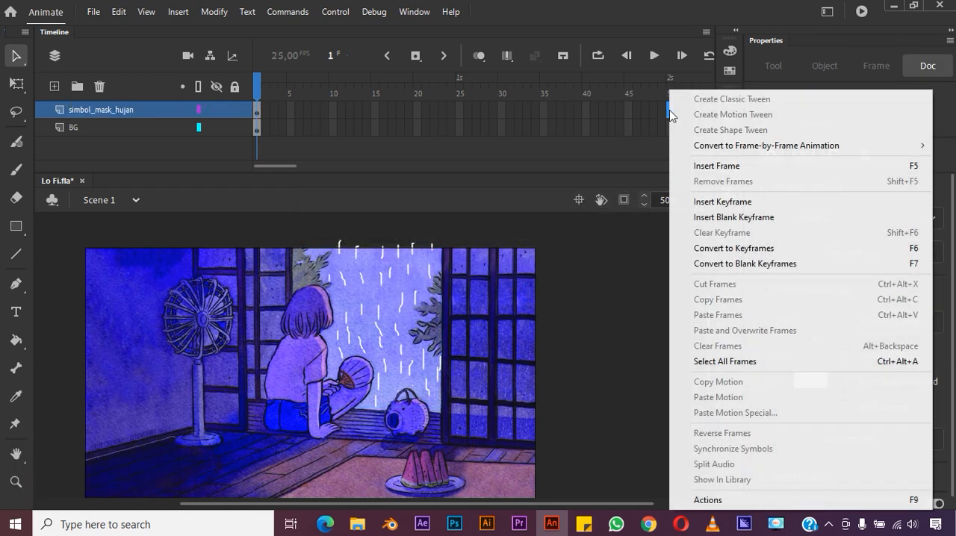
left_click(715, 166)
left_click_drag(670, 88, 645, 106)
- Extend the BG layer to frame 50 and play the scene's animation
left_click(672, 127)
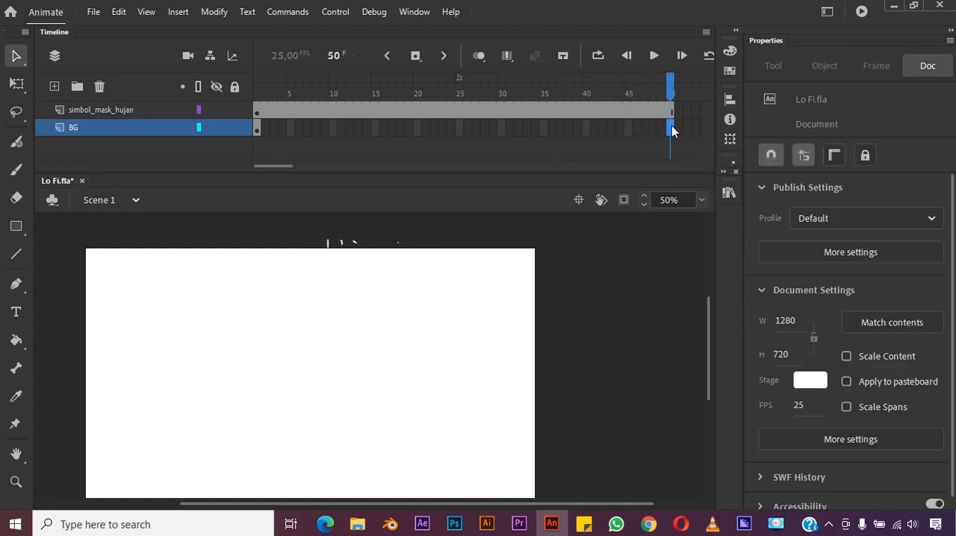
right_click(671, 125)
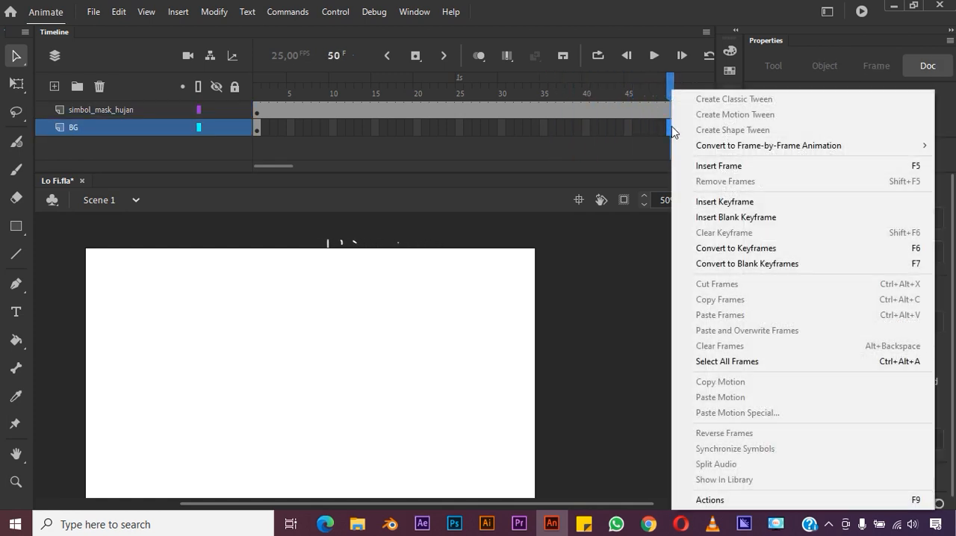
left_click(718, 166)
left_click(654, 56)
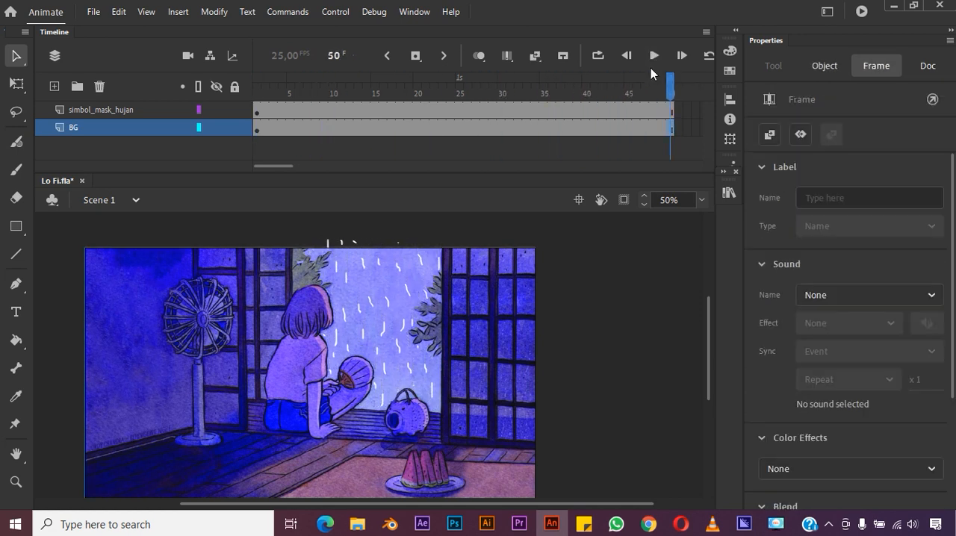
left_click(568, 152)
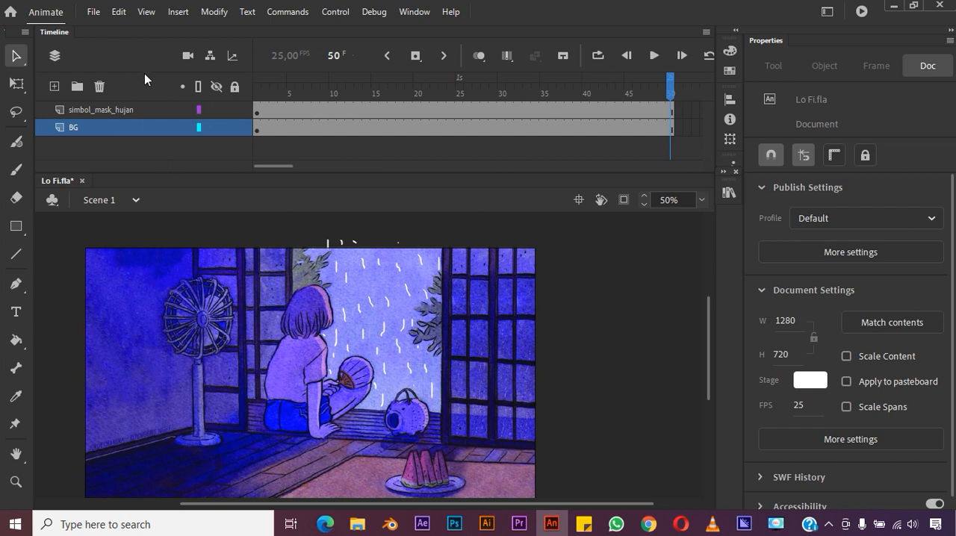
- Import the audio file "story wa Gustixa - Fallen kingdom (LoFi Version)30 detik.wav" from the BLOKING ANIMASI folder into the library
left_click(97, 15)
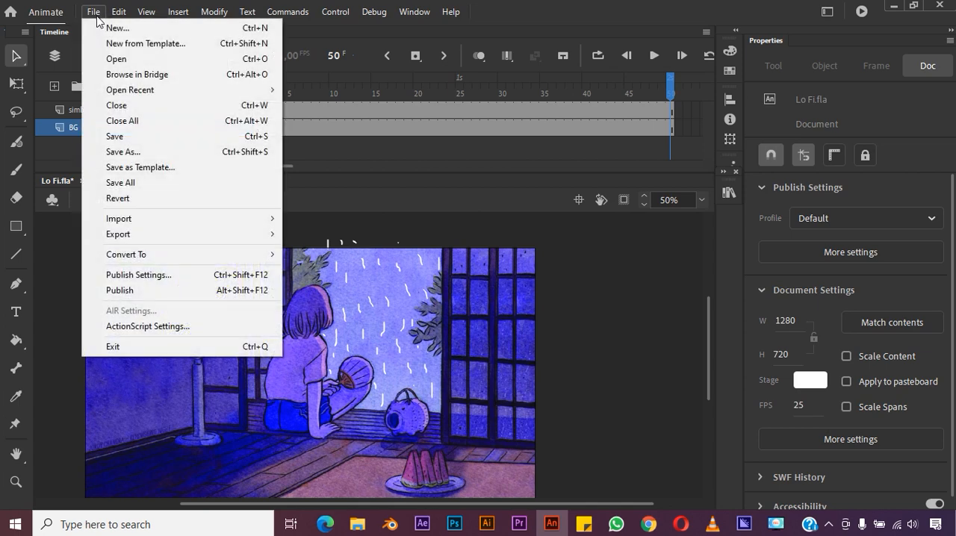
mouse_move(269, 219)
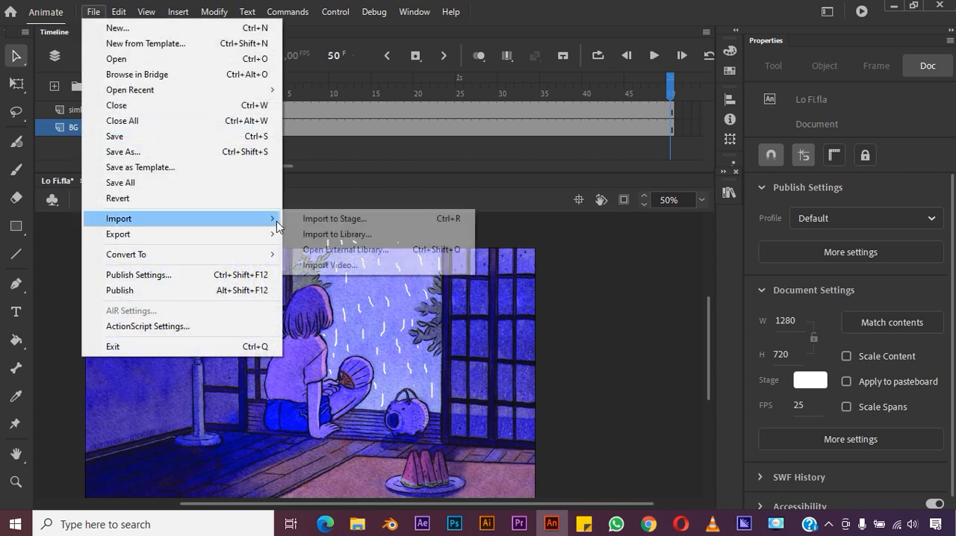
left_click(346, 234)
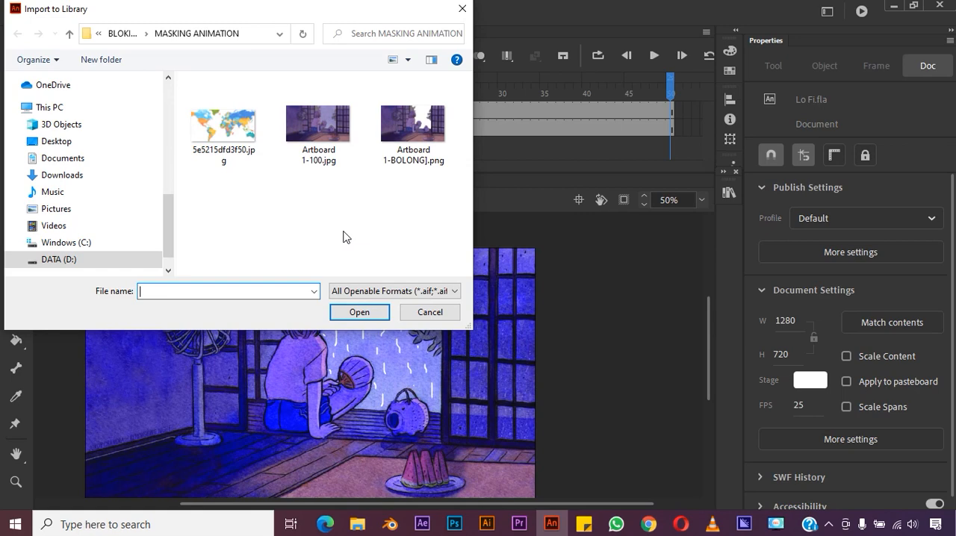
left_click(119, 34)
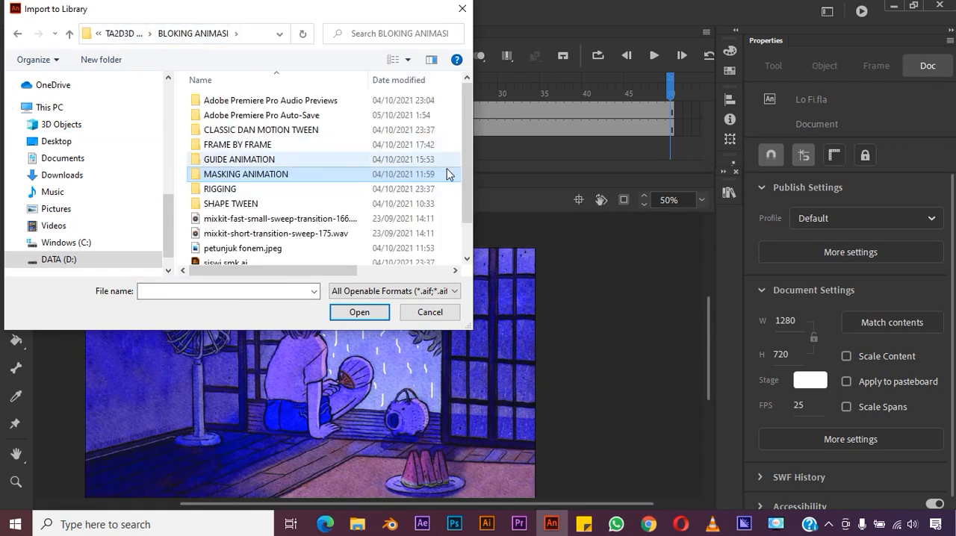
scroll(466, 195, "down", 1)
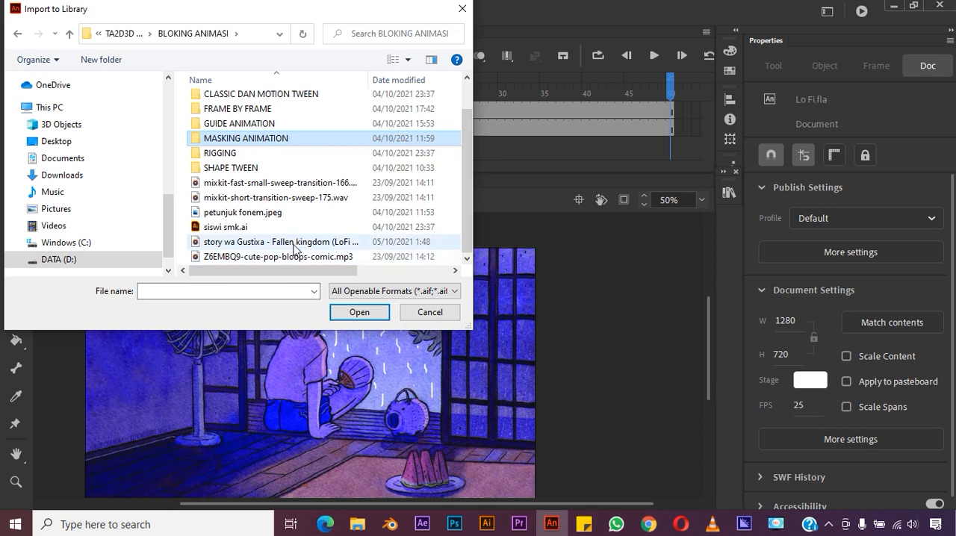
left_click(300, 242)
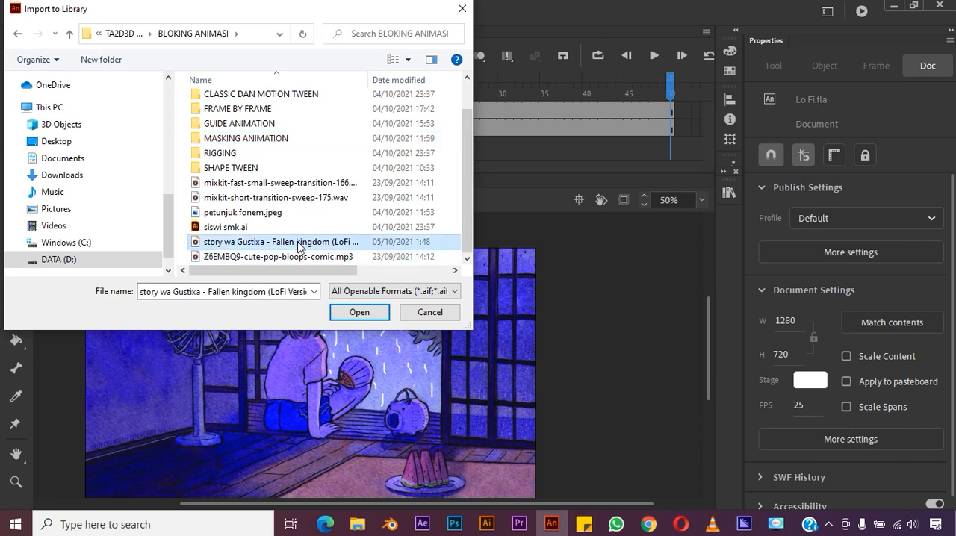
left_click(352, 312)
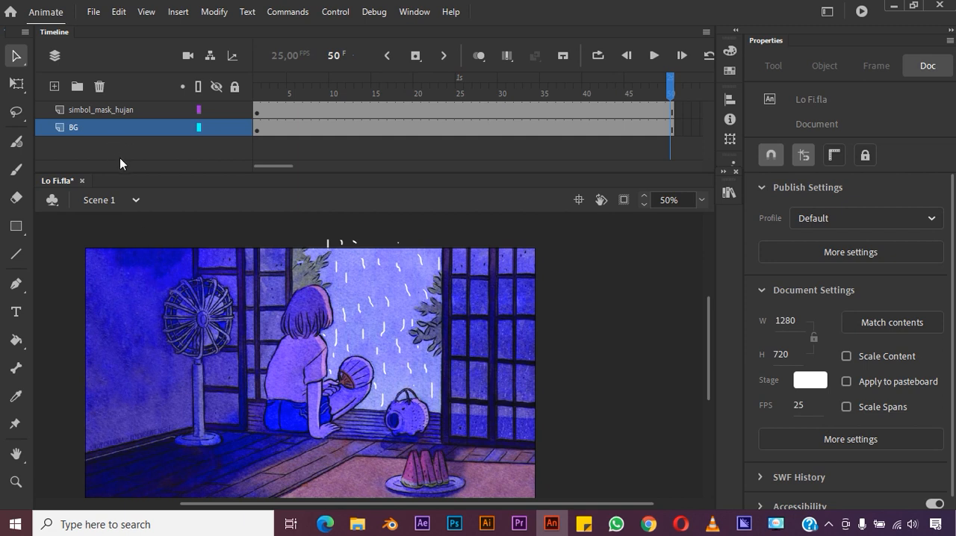
- Add a new layer and place it beneath the BG layer
left_click(54, 86)
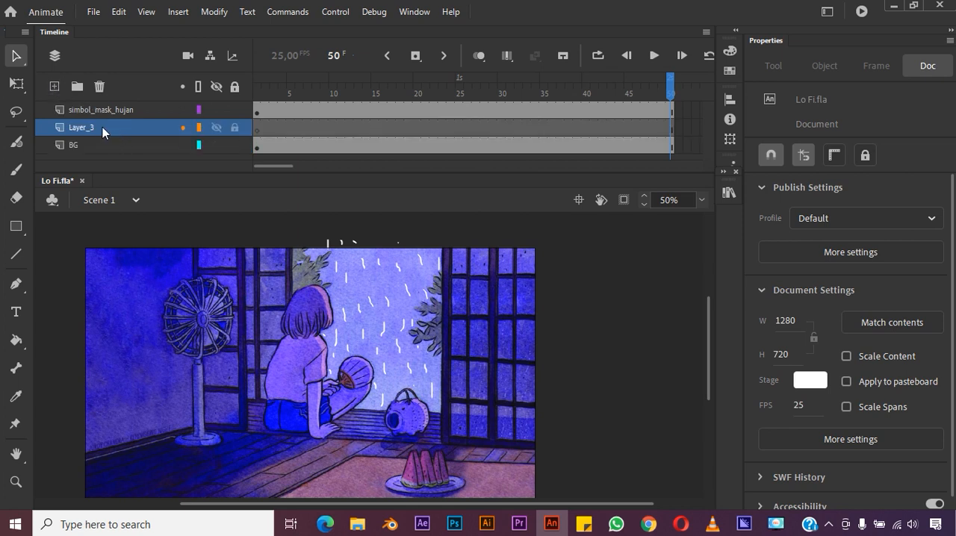
left_click(102, 127)
left_click_drag(99, 143, 98, 152)
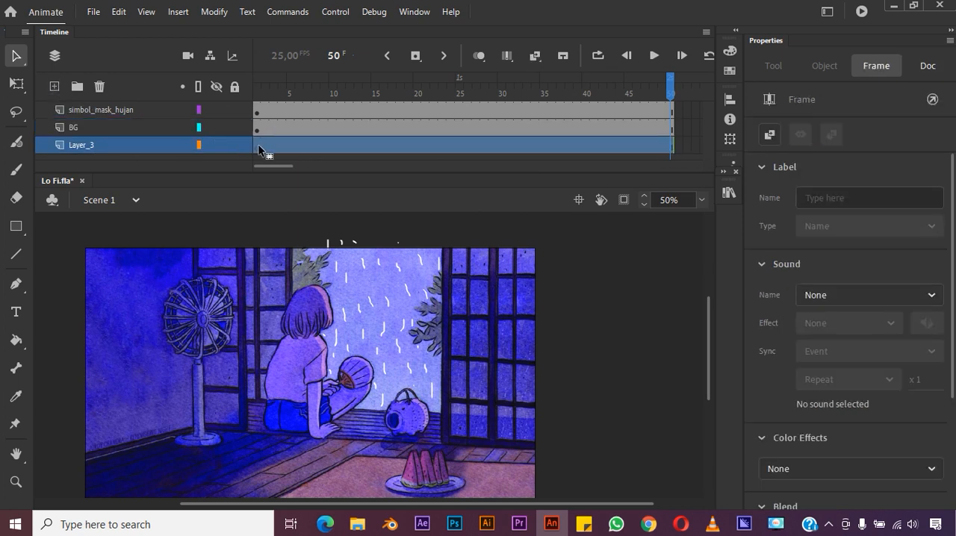
- Rename the new layer below BG as Musik
left_click(259, 147)
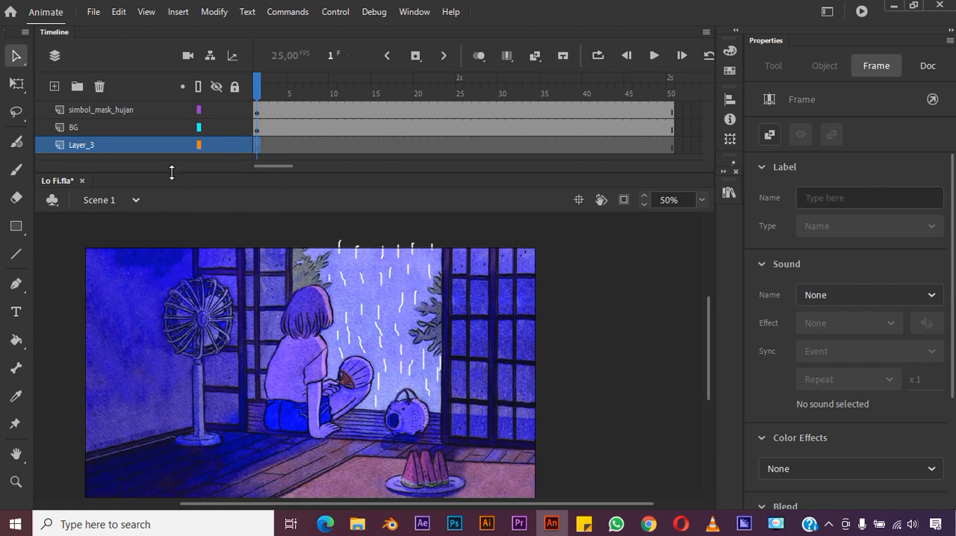
left_click(90, 144)
double_click(90, 143)
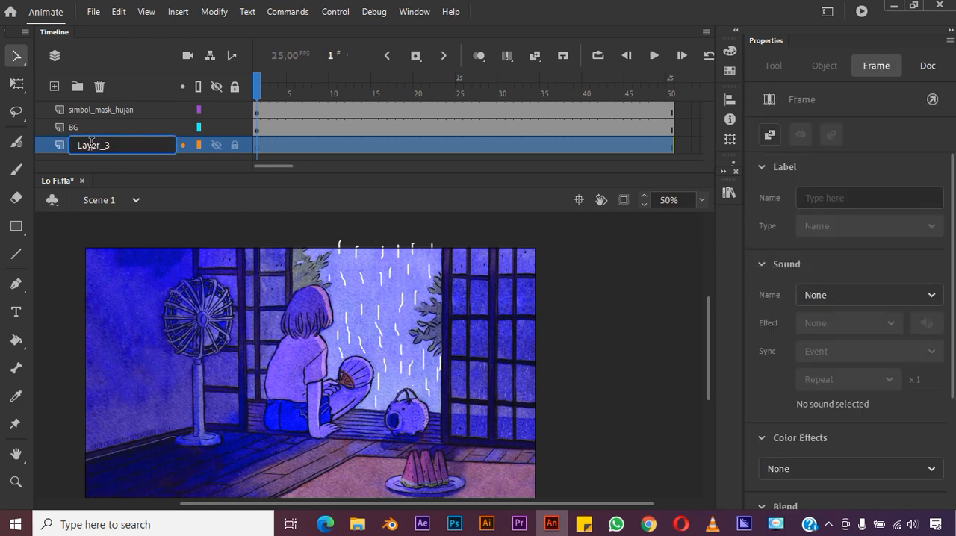
left_click_drag(118, 142, 36, 143)
type("Musik")
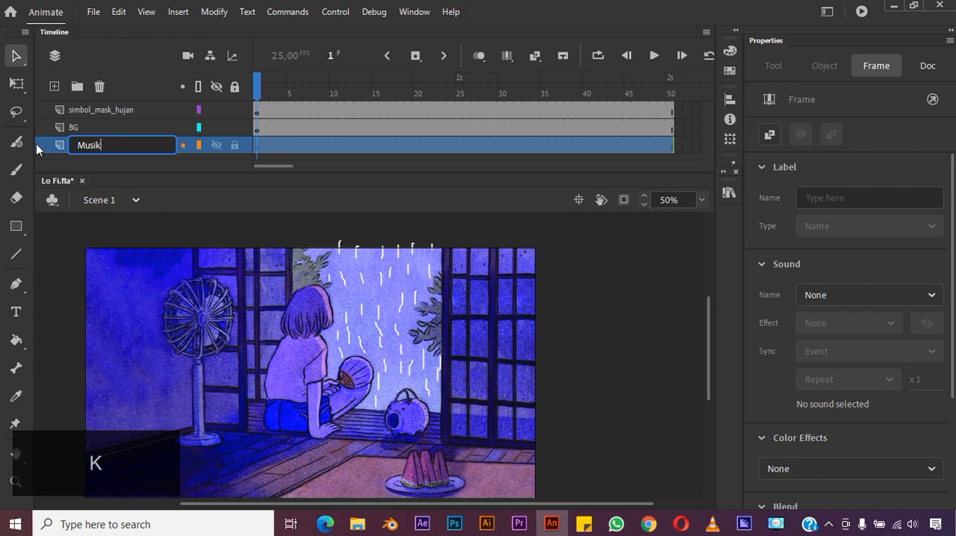
key("Return")
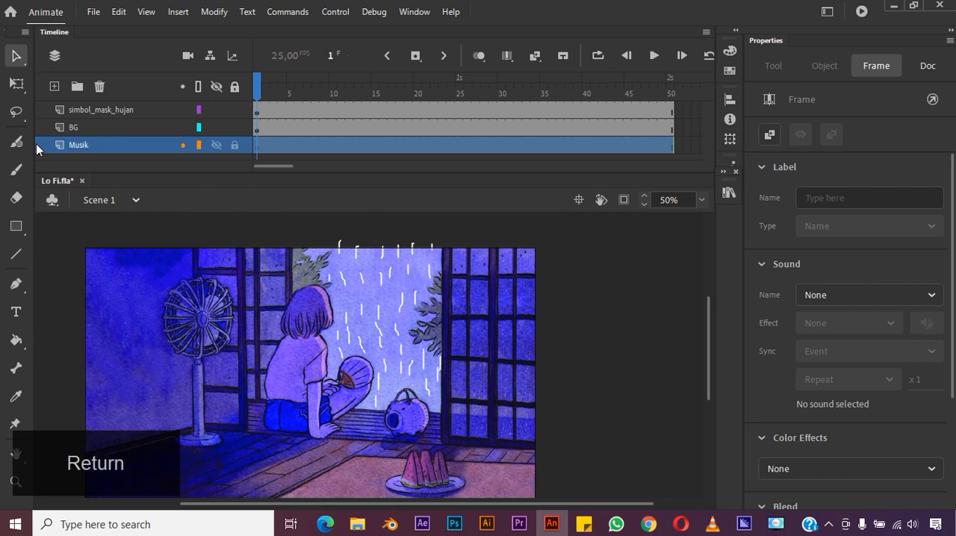
- Assign the sound "story wa Gustixa - Fallen kingdom (LoFi Version)30 detik.wav" to frame 1 of the Musik layer
left_click(259, 142)
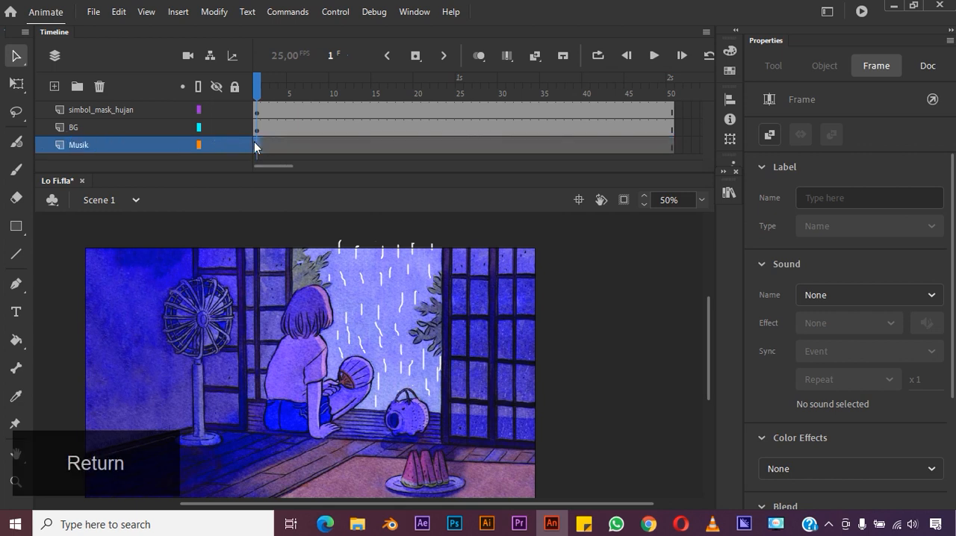
left_click(935, 296)
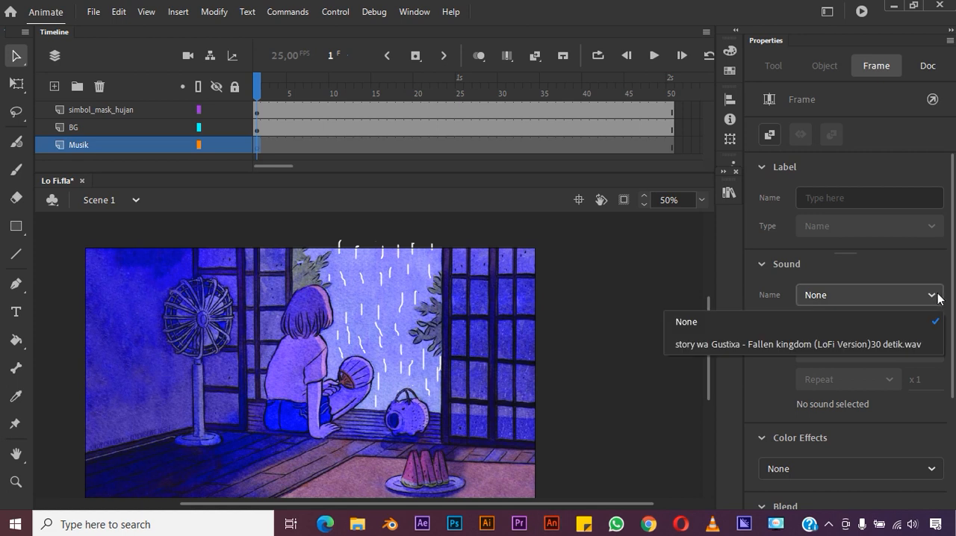
left_click(902, 345)
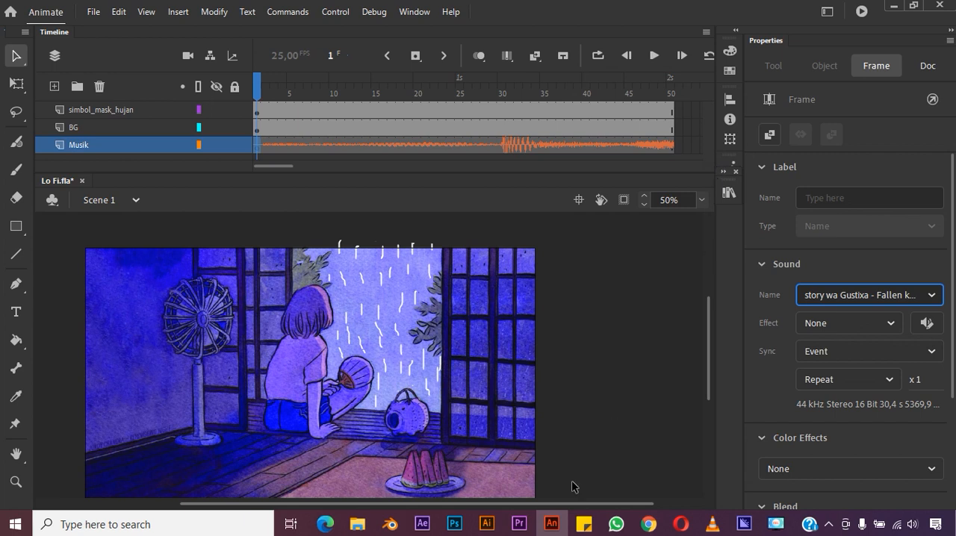
- Extend the Musik layer's sound by inserting frames up to frame 375 and on to frame 450
left_click_drag(269, 165, 532, 234)
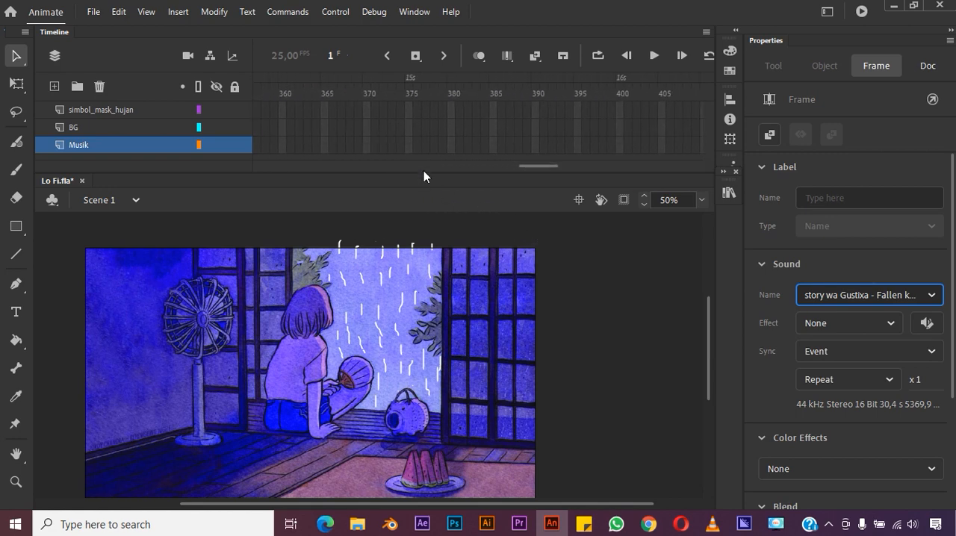
left_click(409, 145)
right_click(409, 145)
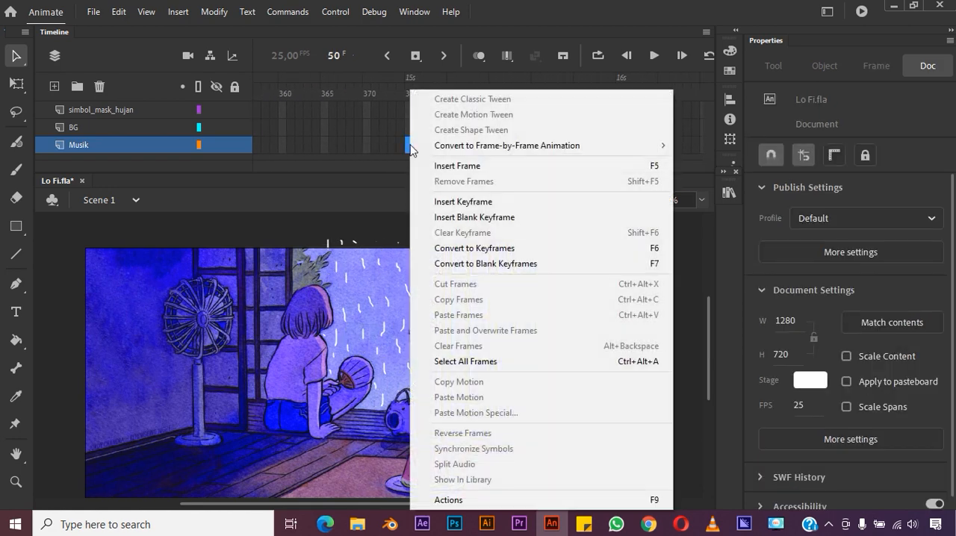
left_click(450, 164)
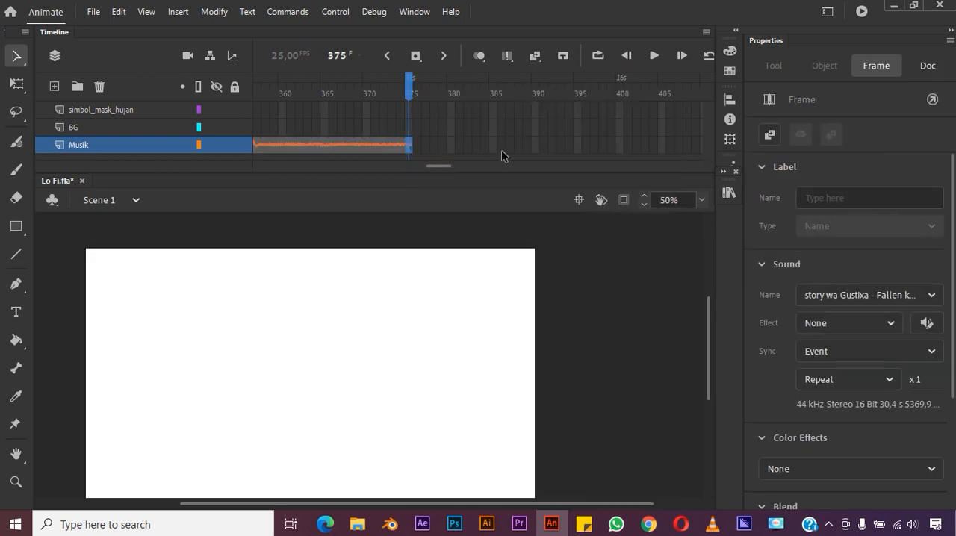
left_click_drag(446, 165, 471, 165)
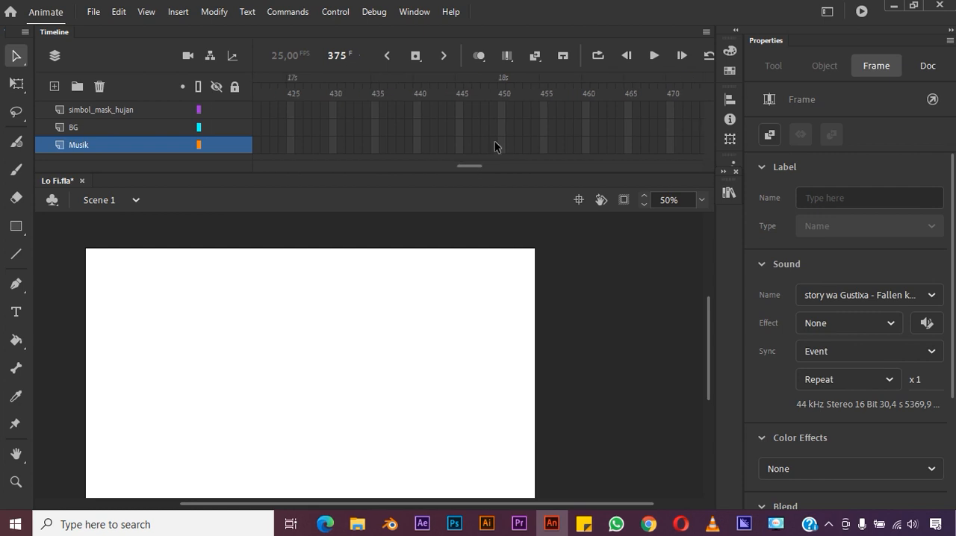
left_click(499, 144)
right_click(501, 146)
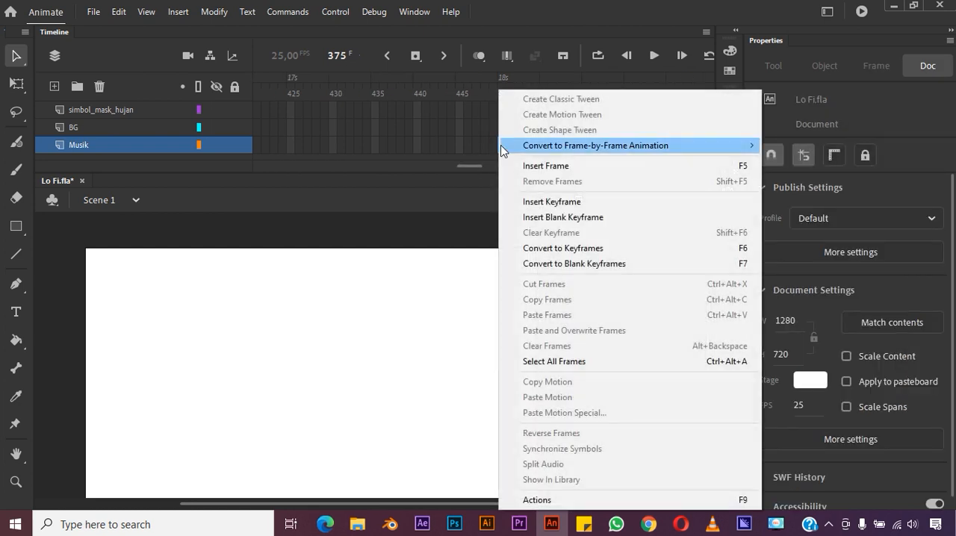
left_click(543, 166)
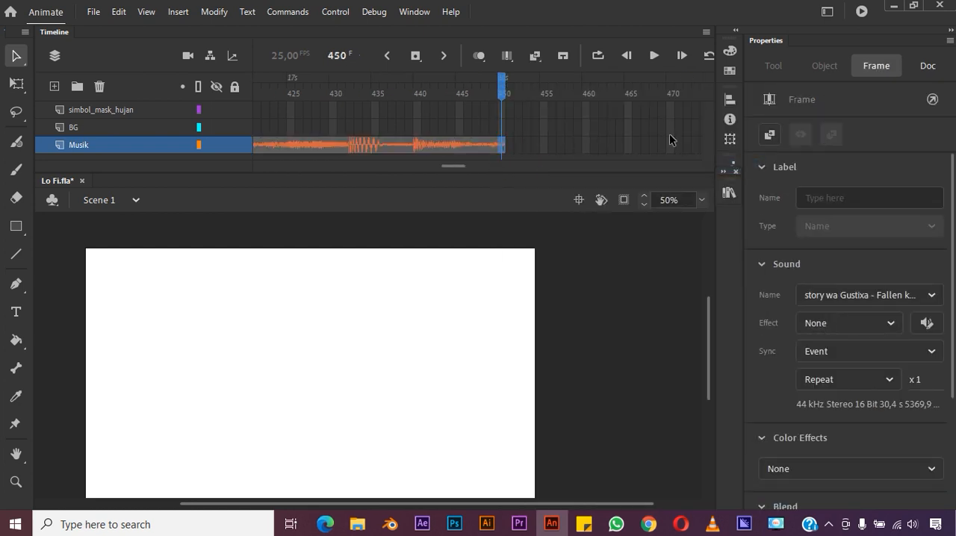
- Continue extending the Musik layer by inserting frames up to frame 525 and on to frame 650
left_click_drag(466, 168, 494, 164)
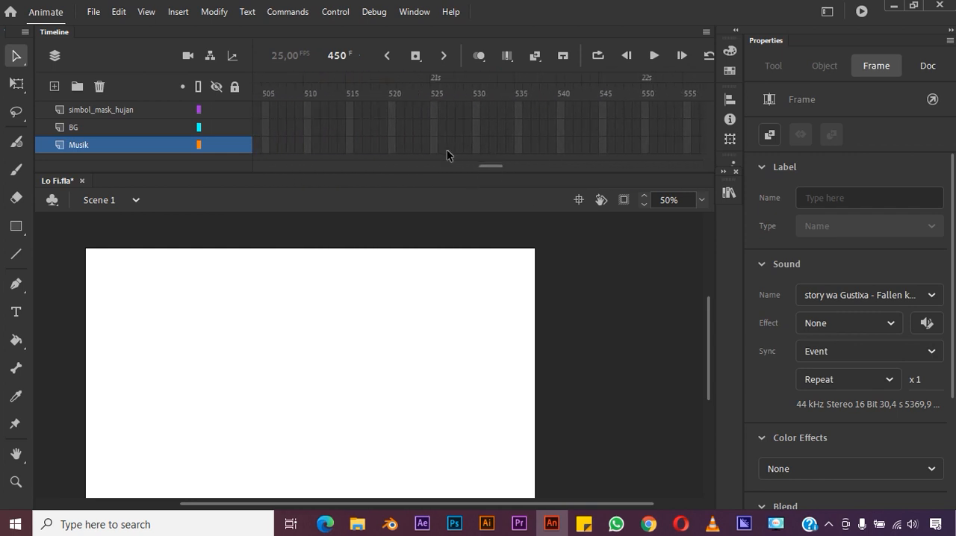
left_click(435, 148)
right_click(435, 149)
left_click(462, 162)
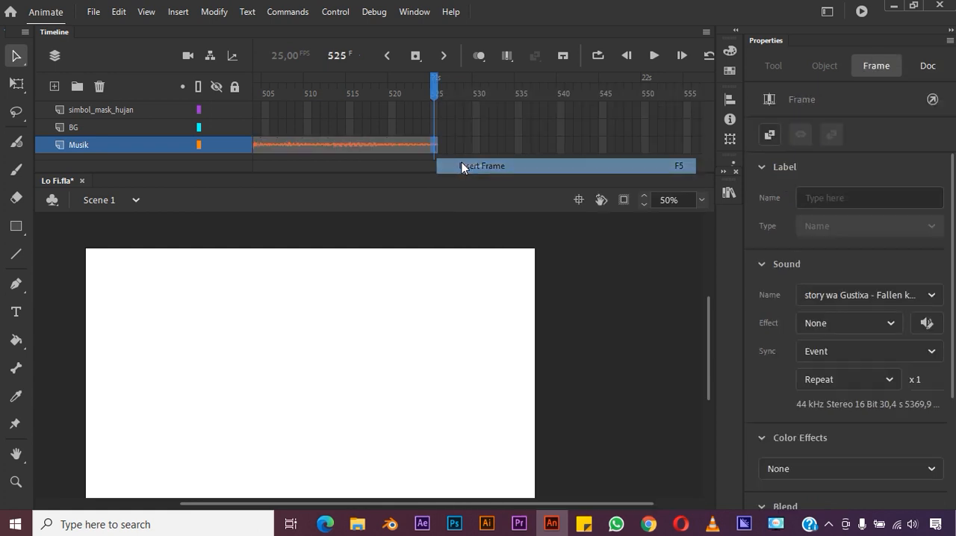
left_click_drag(473, 166, 519, 165)
left_click(588, 147)
right_click(593, 149)
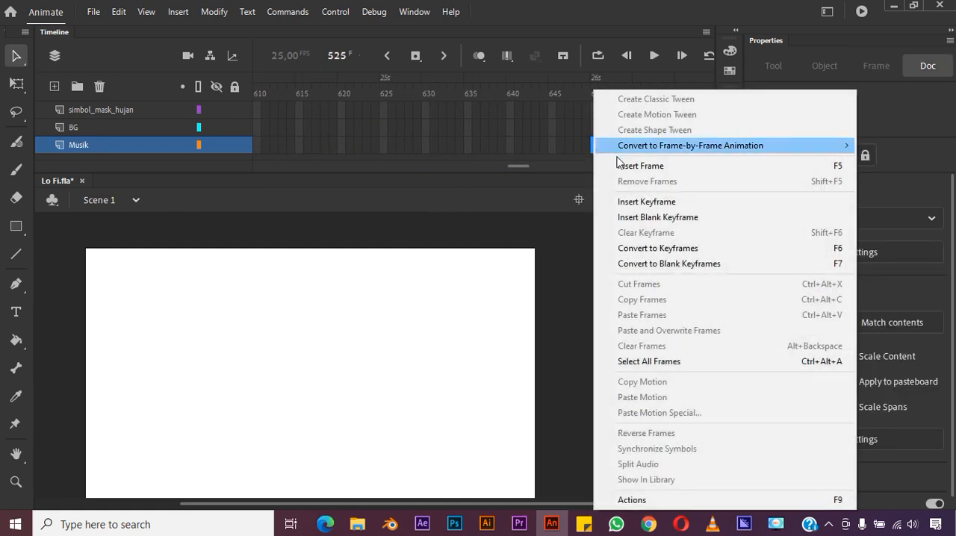
left_click(621, 165)
- Extend the Musik layer to frame 750, the 30-second mark
left_click_drag(497, 160, 536, 161)
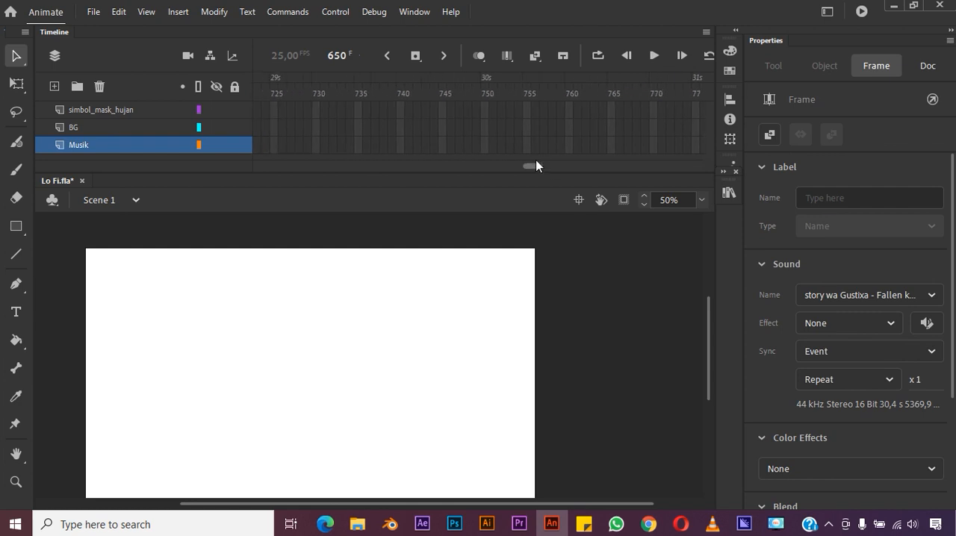
right_click(486, 146)
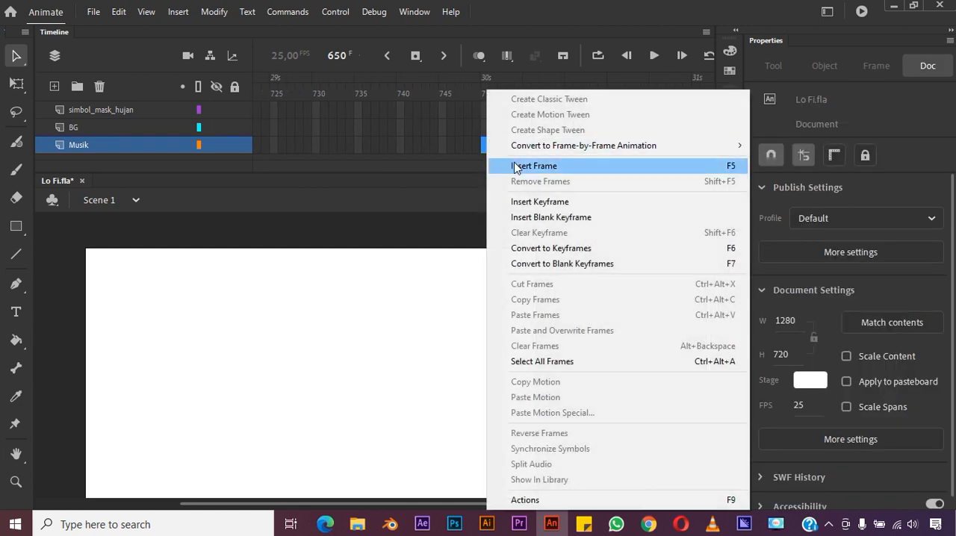
left_click(512, 164)
left_click_drag(513, 165, 511, 156)
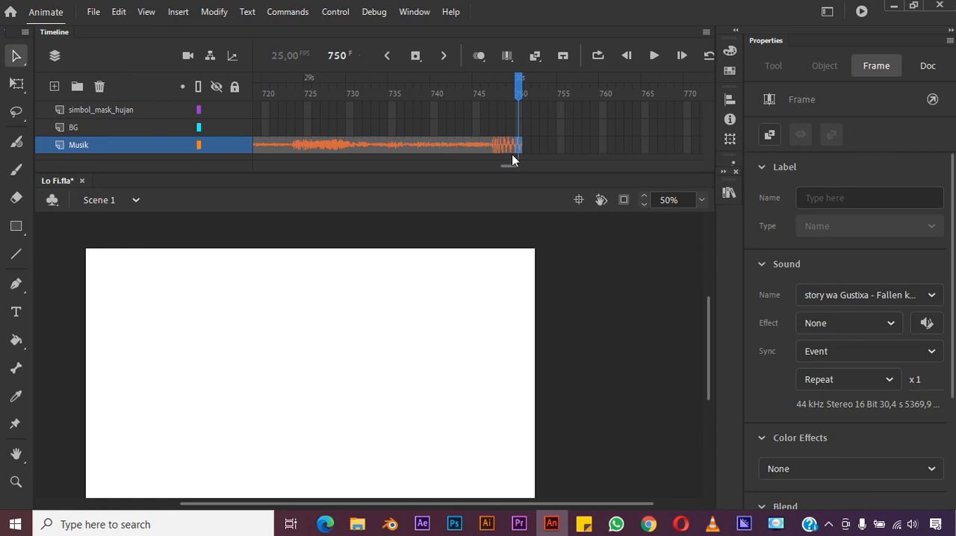
- Edit the music's sound envelope to fade out both channels to silence at the end of the clip, around 30 seconds
left_click(924, 322)
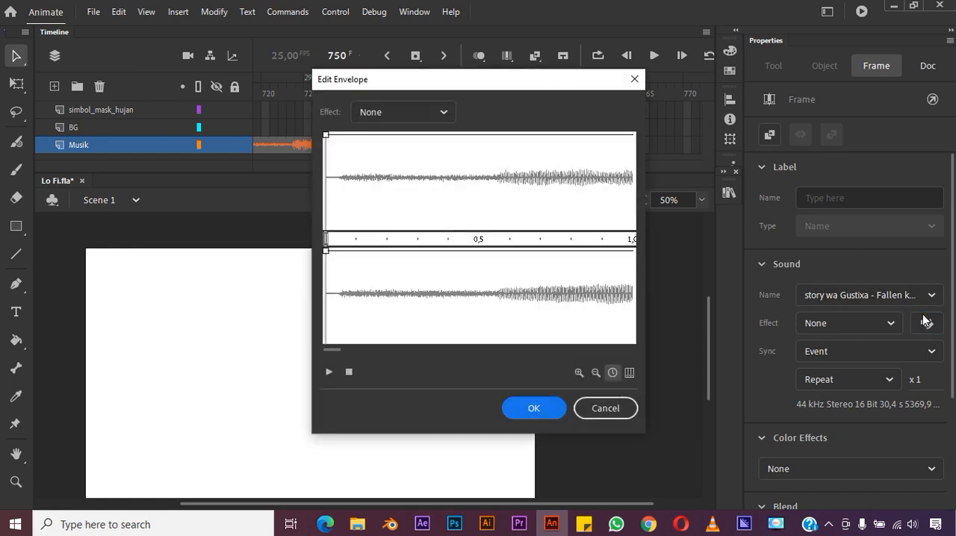
left_click_drag(333, 348, 635, 359)
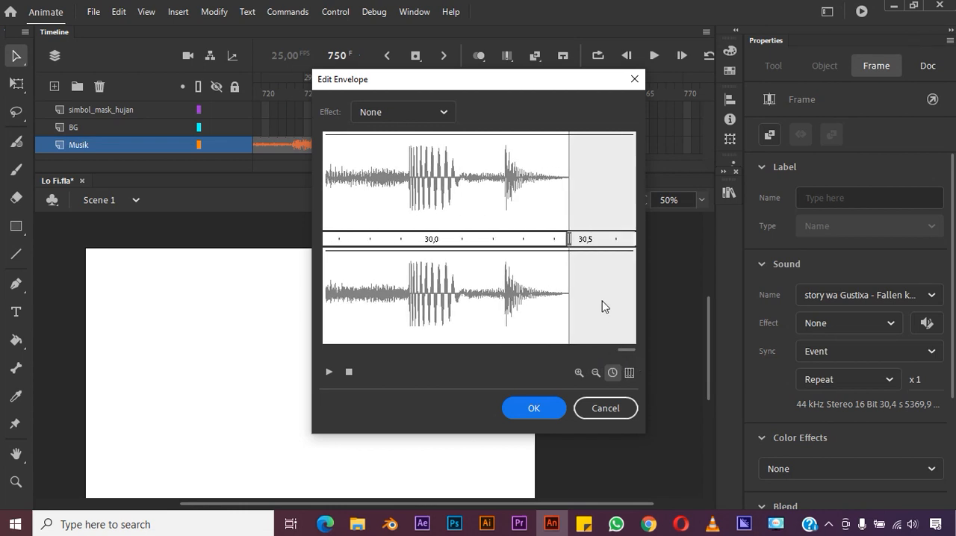
left_click_drag(585, 137, 568, 221)
left_click(511, 135)
left_click_drag(511, 136, 449, 142)
left_click_drag(569, 252, 546, 344)
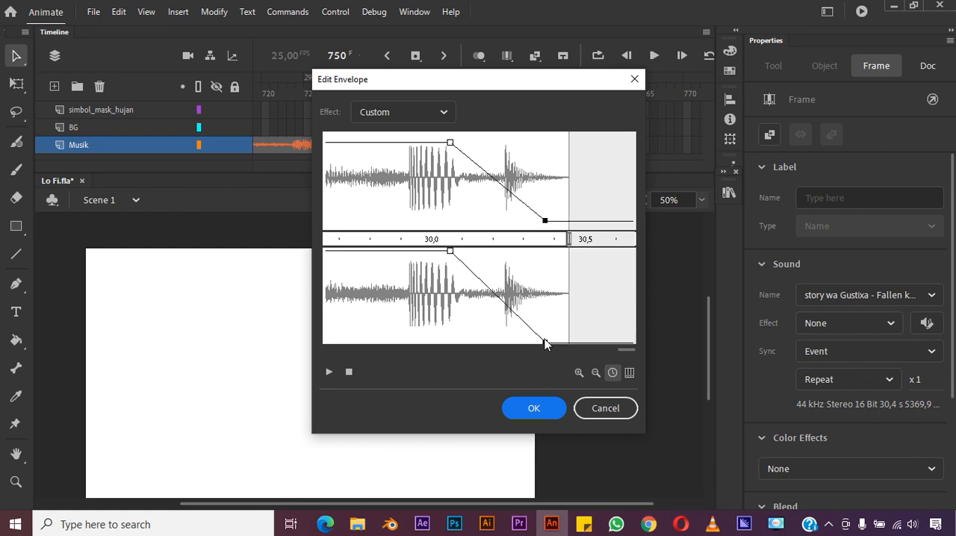
left_click_drag(449, 251, 353, 254)
left_click(534, 409)
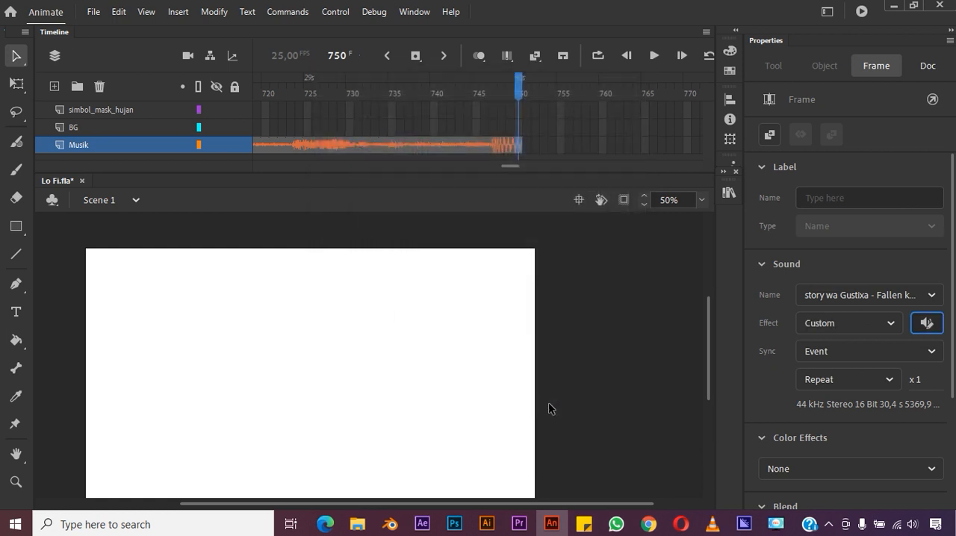
- Play the timeline from the start to check the music, and pause playback
left_click(655, 54)
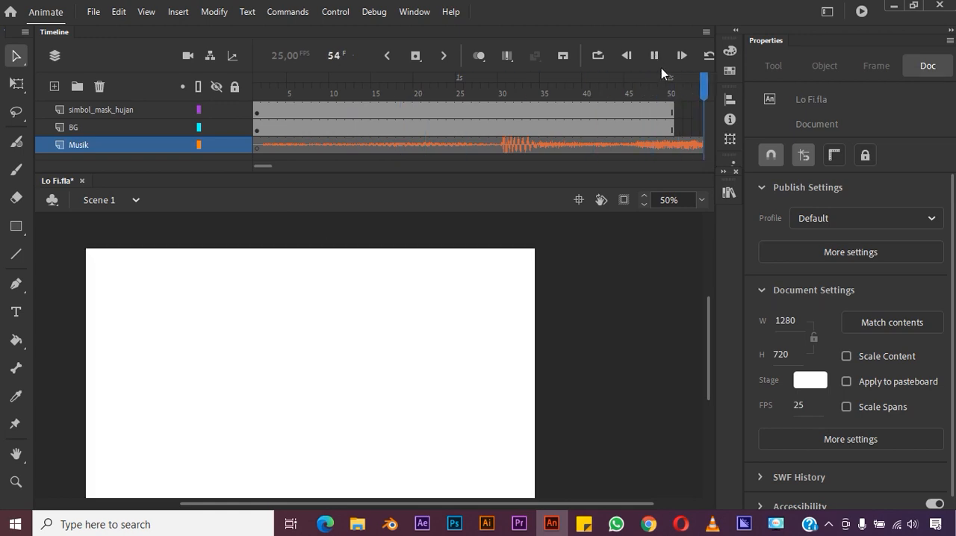
key("space")
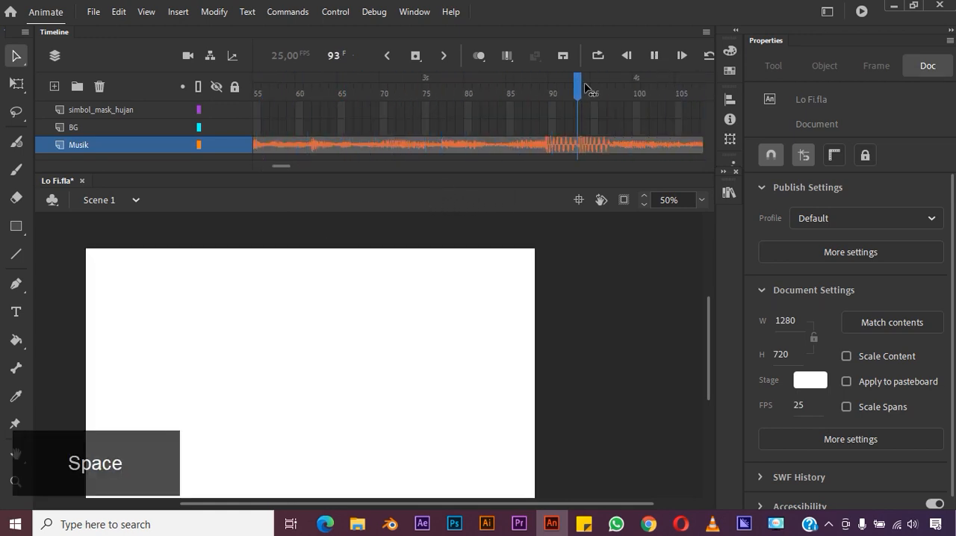
left_click(652, 58)
- Extend both the simbol_mask_hujan and BG layers to frame 750 to match the Musik layer
left_click_drag(301, 168, 512, 185)
left_click(530, 109)
left_click(526, 126)
left_click(528, 113, "shift")
right_click(527, 114)
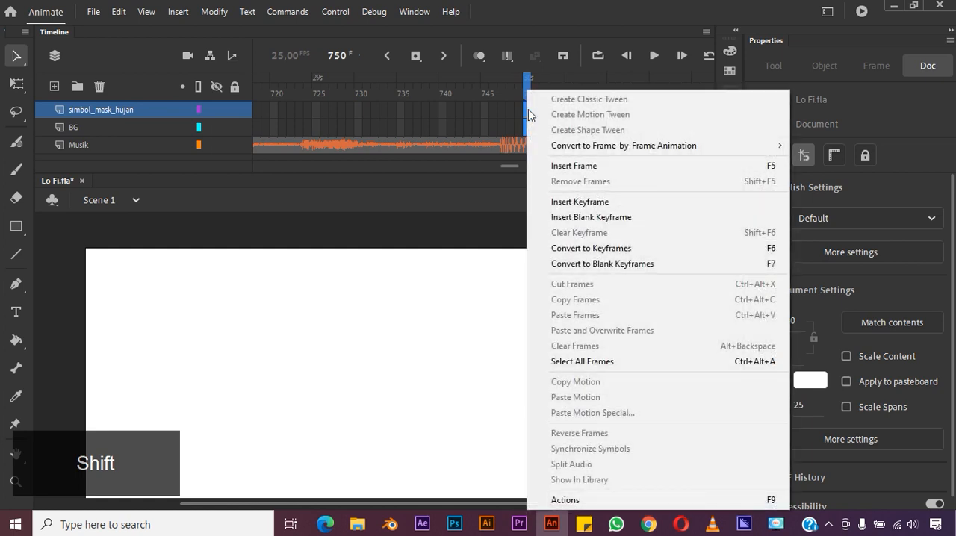
left_click(589, 165)
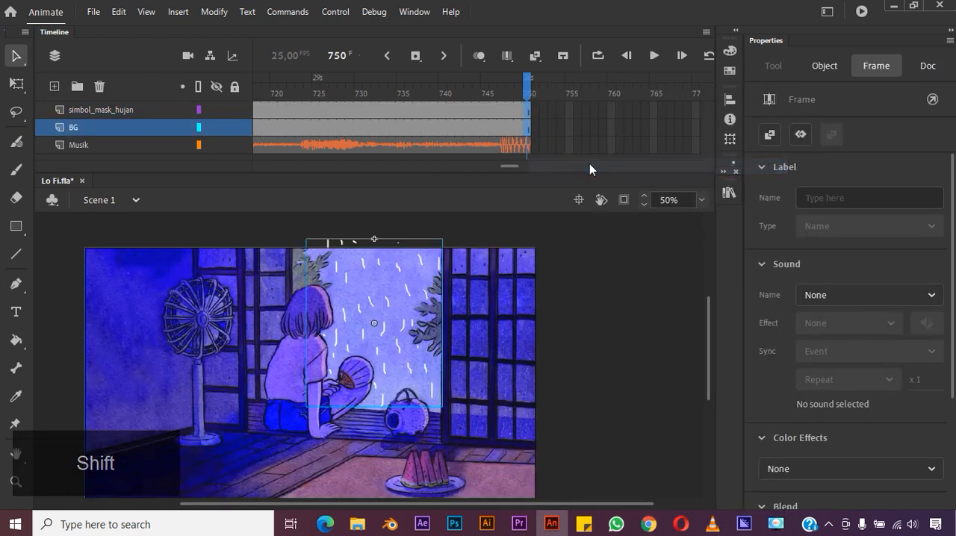
- Play back the extended scene, and inspect the timeline inside the hujan symbol before returning to Scene 1
left_click(654, 56)
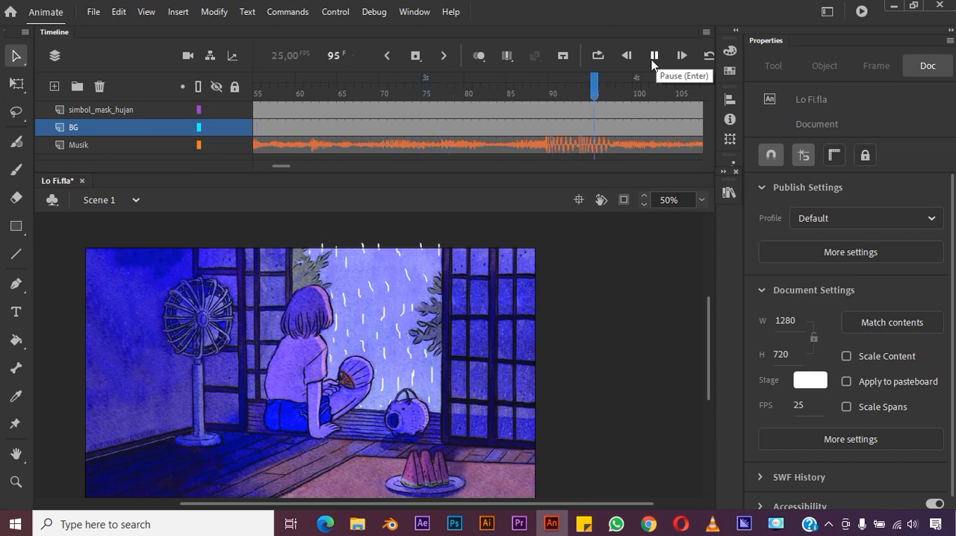
left_click(655, 58)
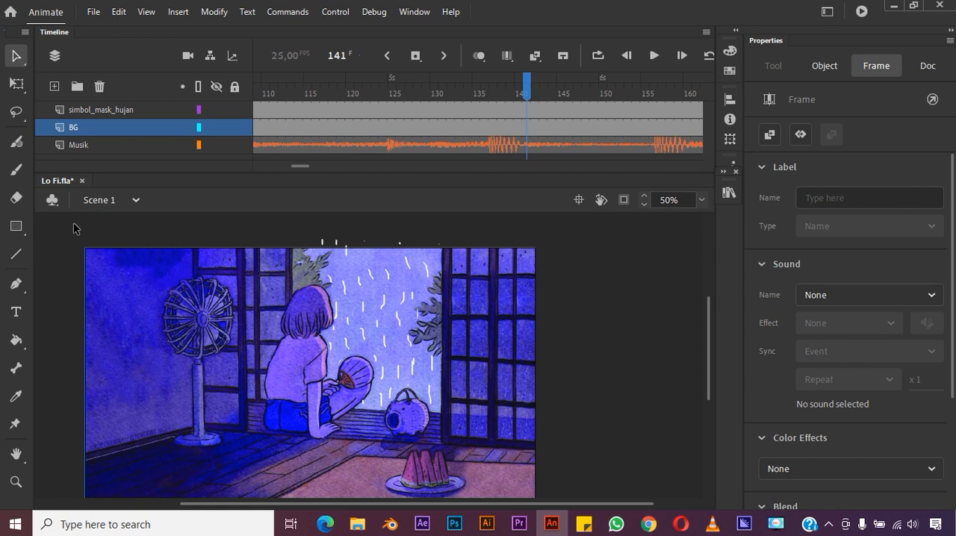
left_click(95, 109)
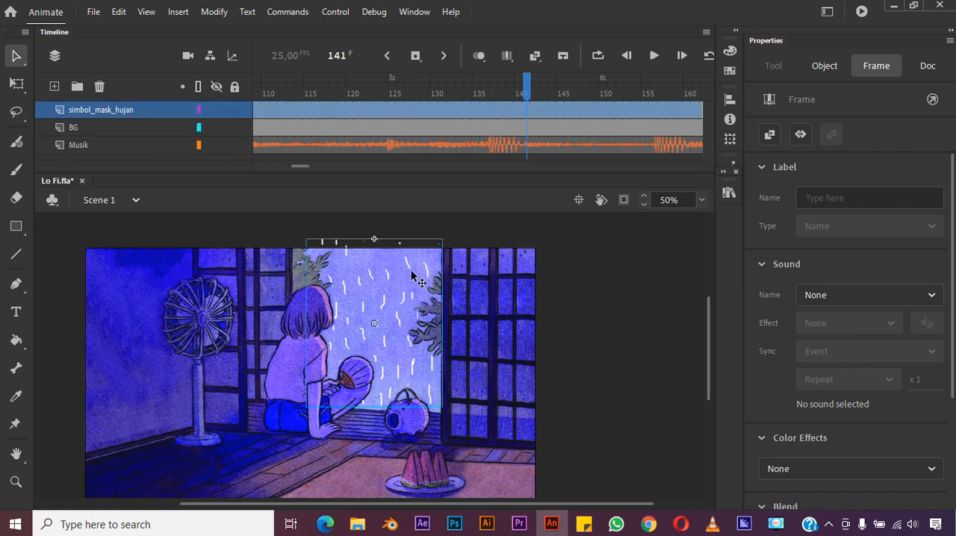
double_click(372, 276)
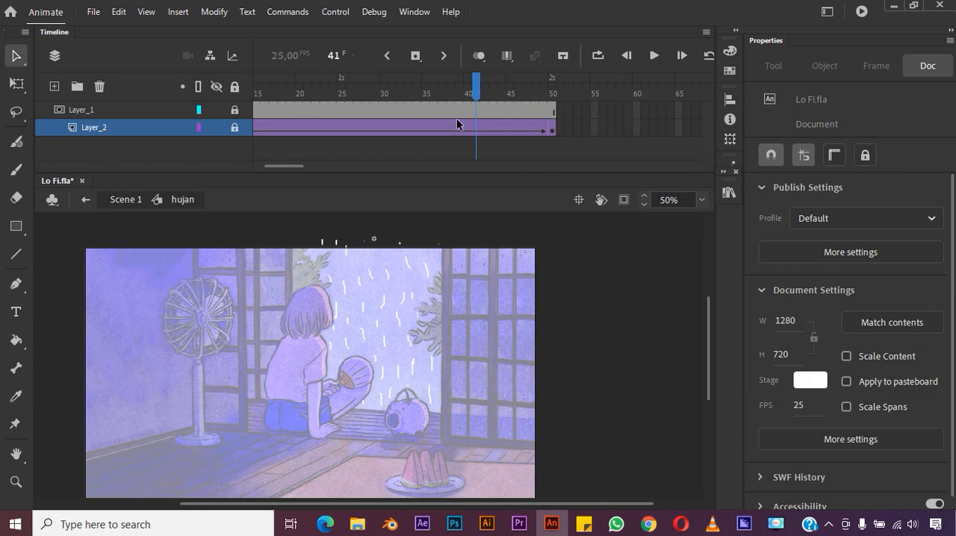
left_click(125, 200)
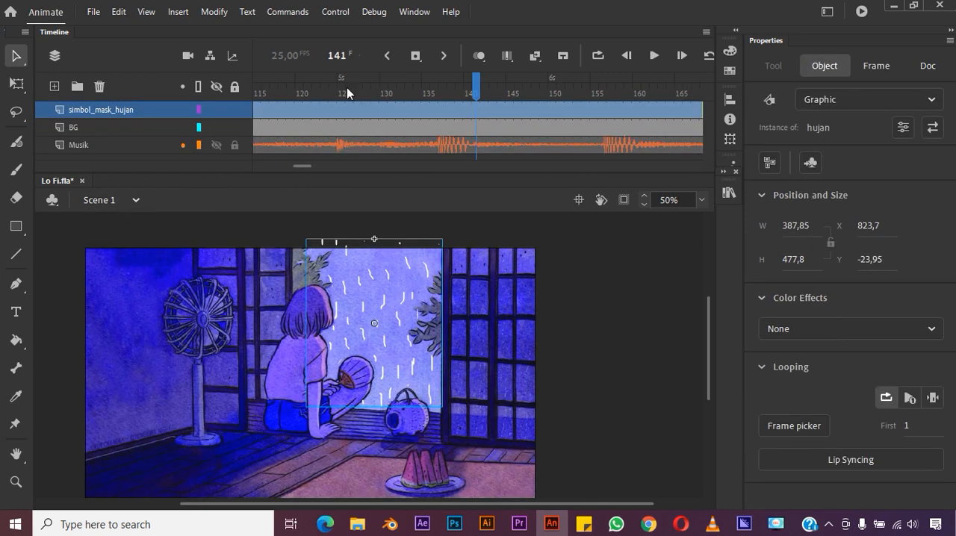
- Scrub and play the Scene 1 timeline to check the rain loop with the music, and move the playhead back to frame 49
left_click_drag(475, 93, 534, 93)
left_click(654, 55)
left_click(653, 56)
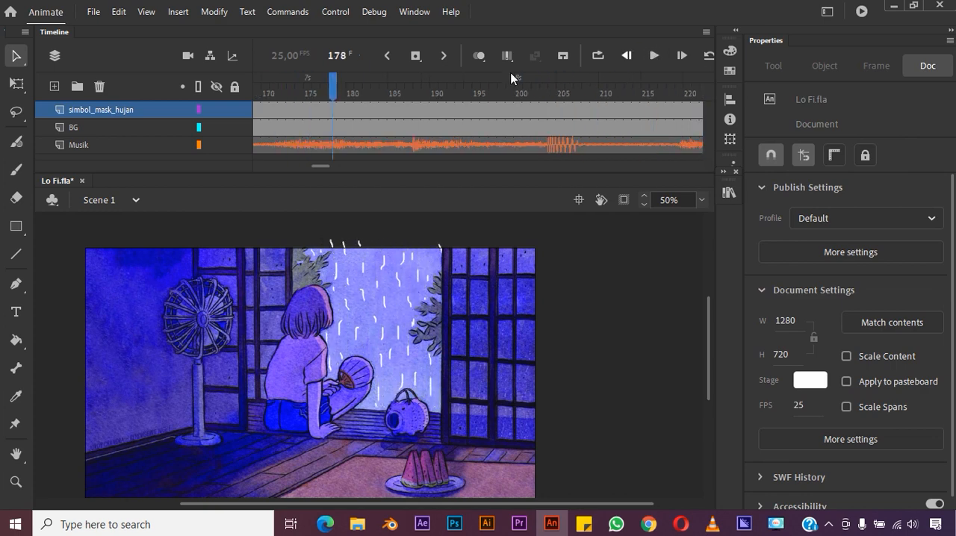
left_click_drag(340, 93, 195, 128)
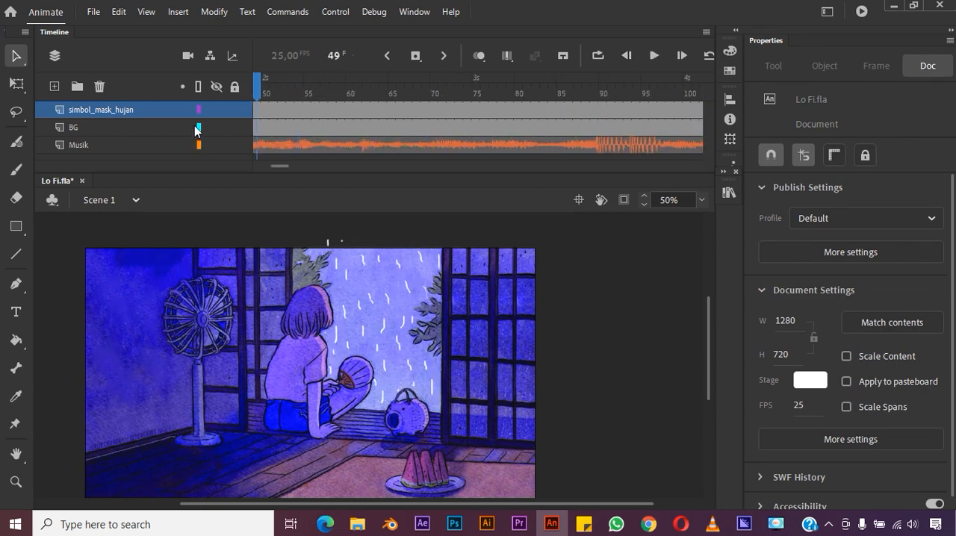
- Test the movie to check the rain and music, dismiss the floating Library panel covering it, and close the preview
left_click(861, 13)
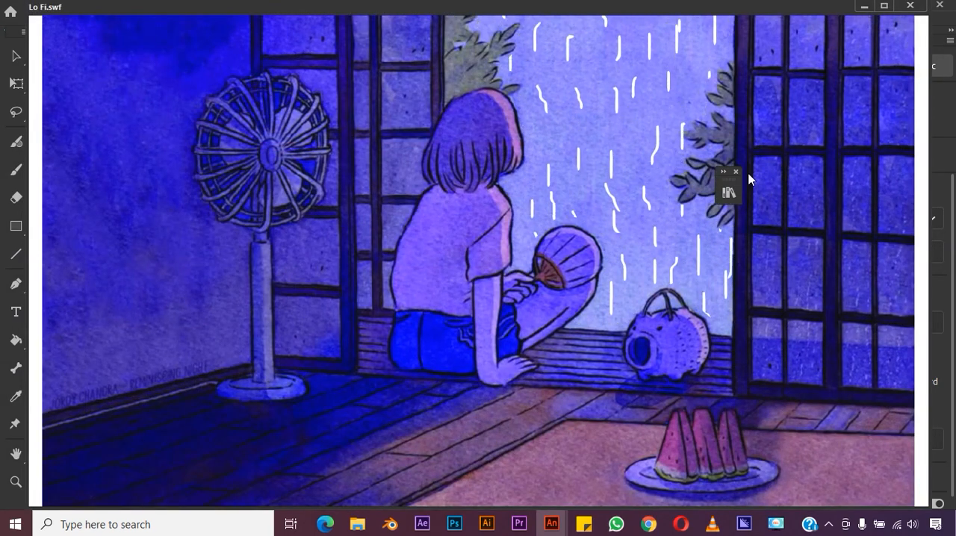
left_click(736, 172)
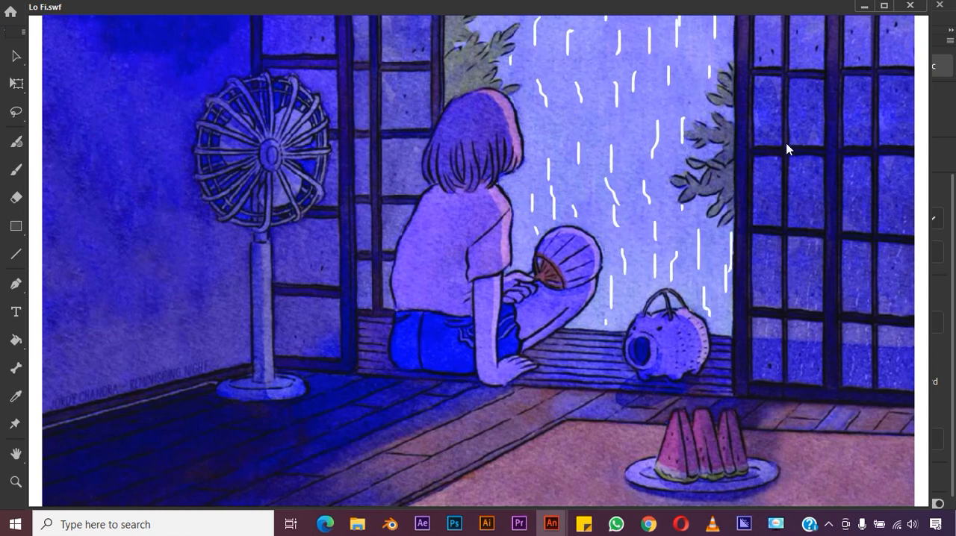
left_click(910, 6)
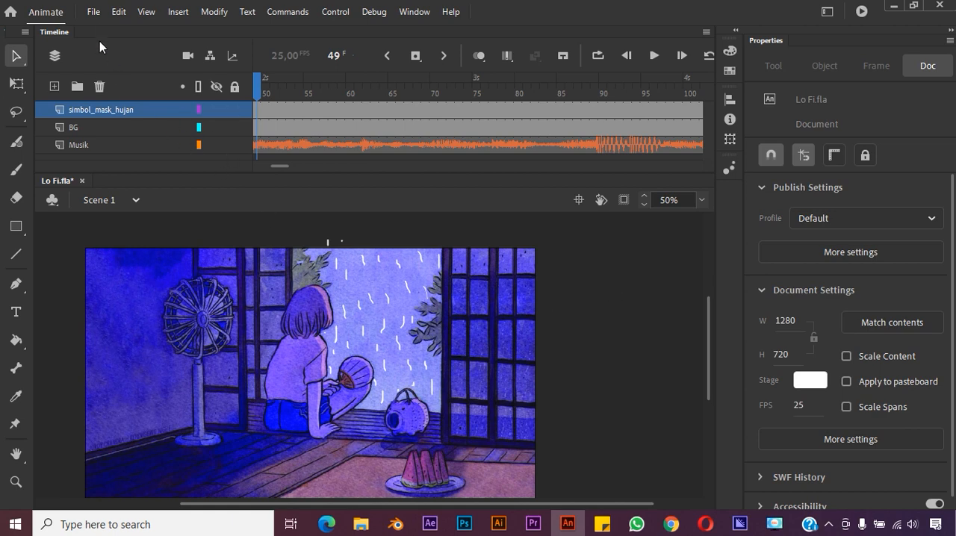
- Review the video export settings for Scene 1, including render size, H.264 format and preset, and leave without exporting
left_click(95, 14)
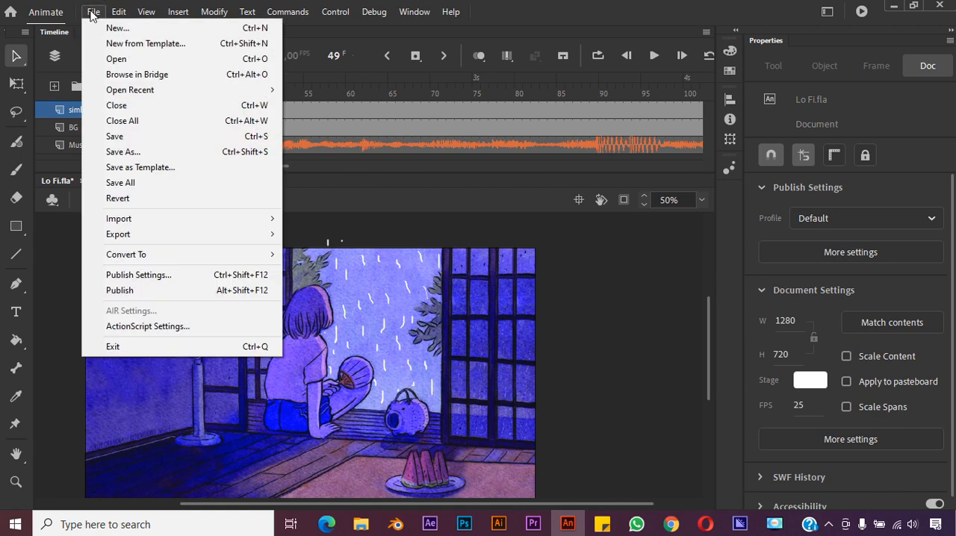
mouse_move(263, 237)
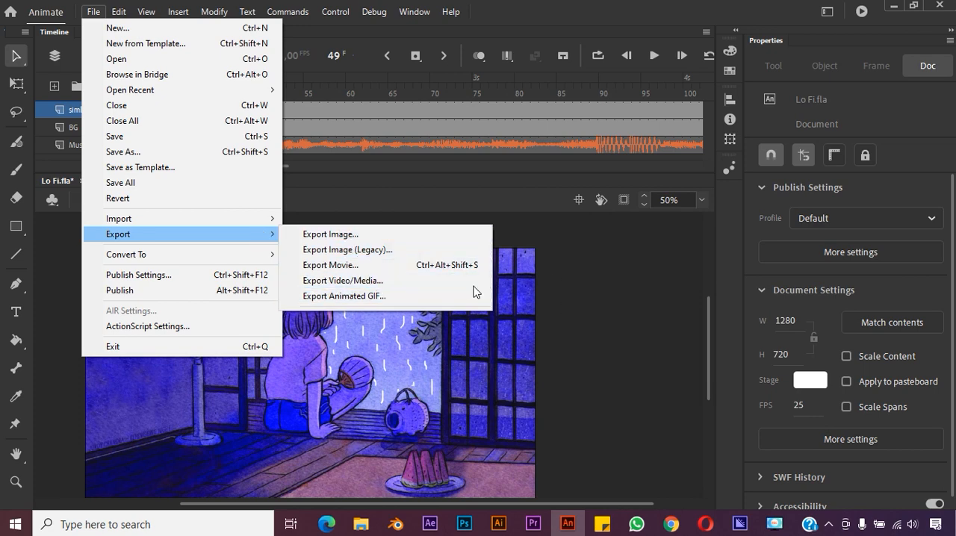
left_click(452, 281)
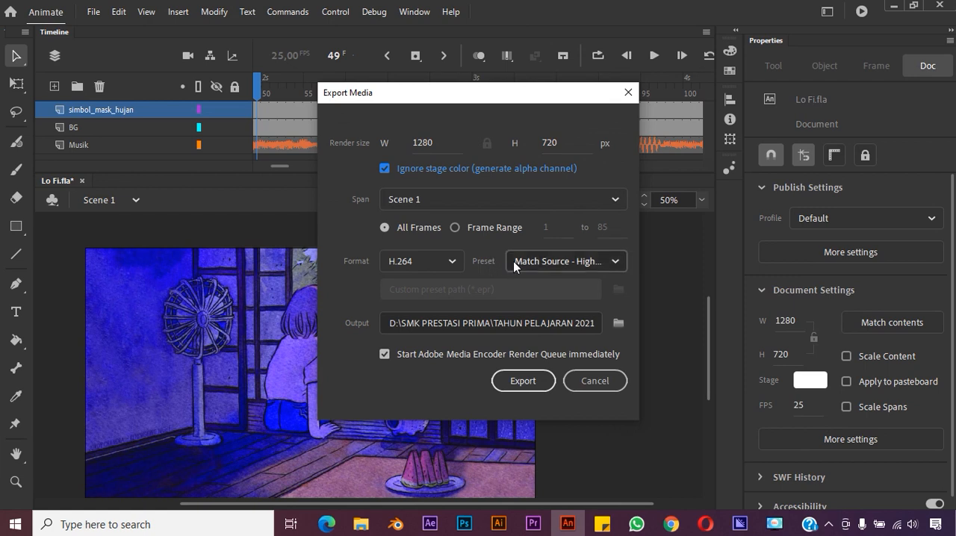
left_click(602, 382)
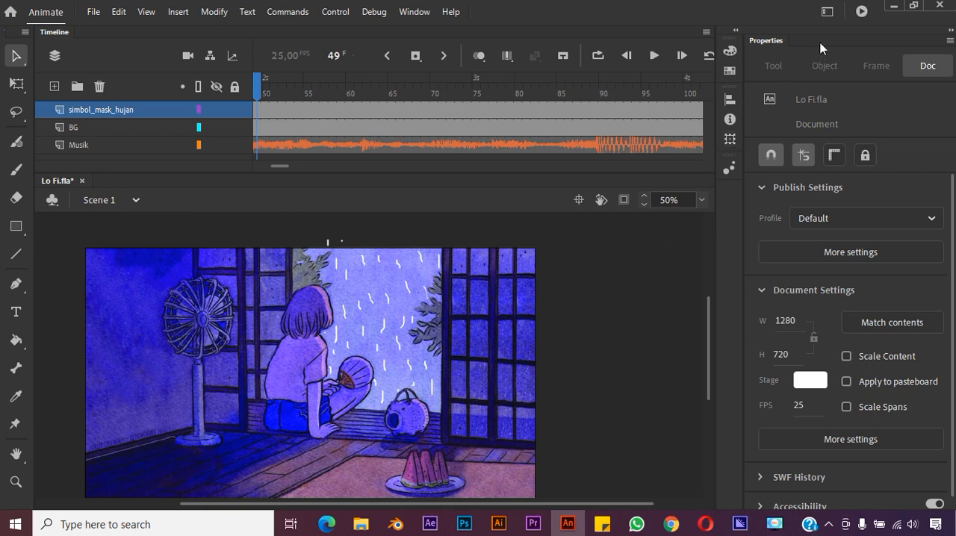
- Test the movie once more to view the finished rain animation with its music
left_click(862, 12)
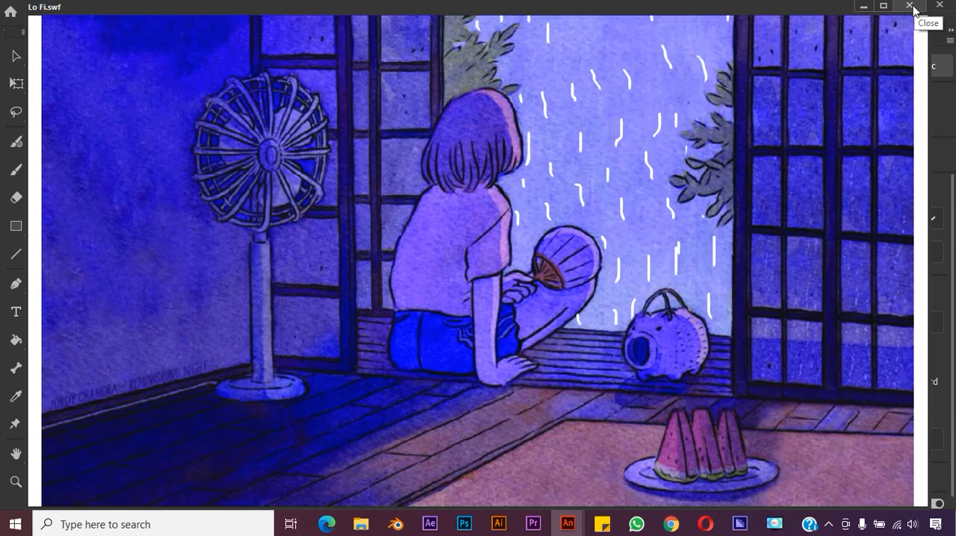
left_click(806, 526)
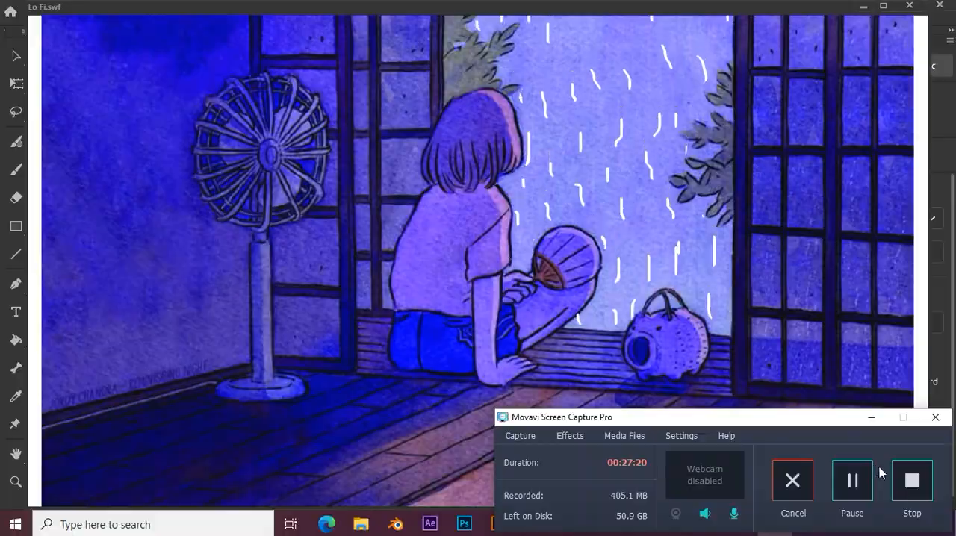